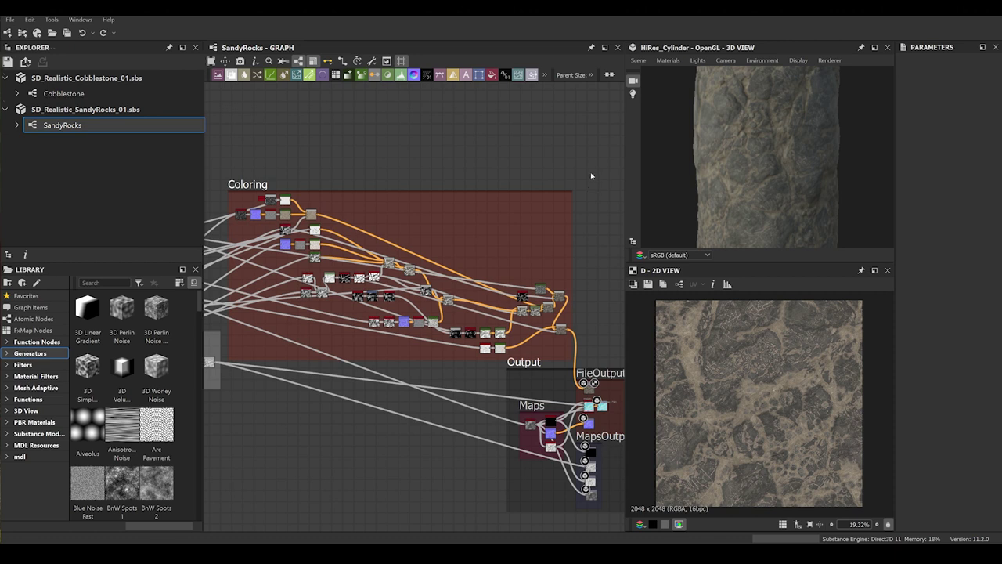
Select all nodes in the Coloring frame to highlight their connections, and clear the selection
drag(602, 171, 229, 356)
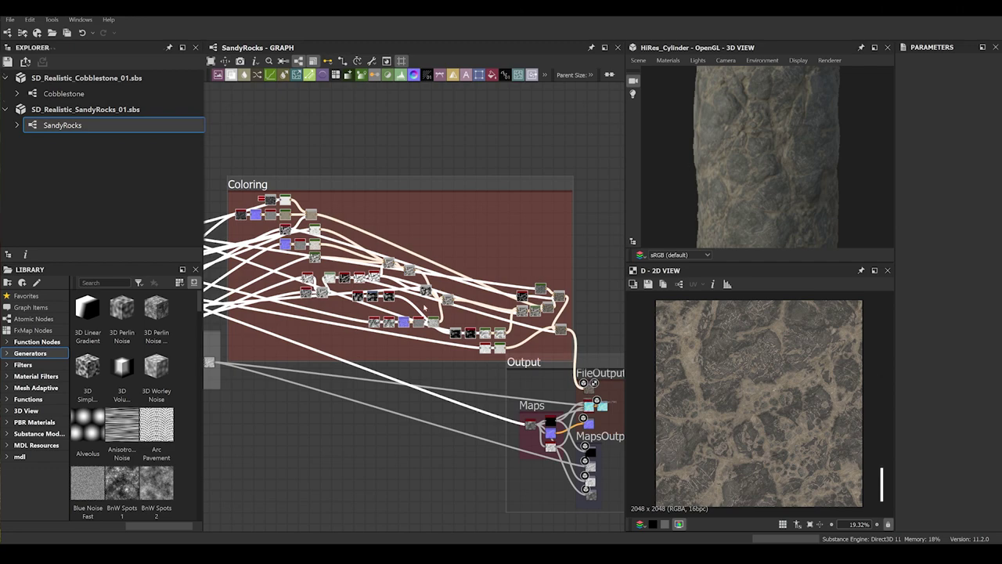
click(488, 251)
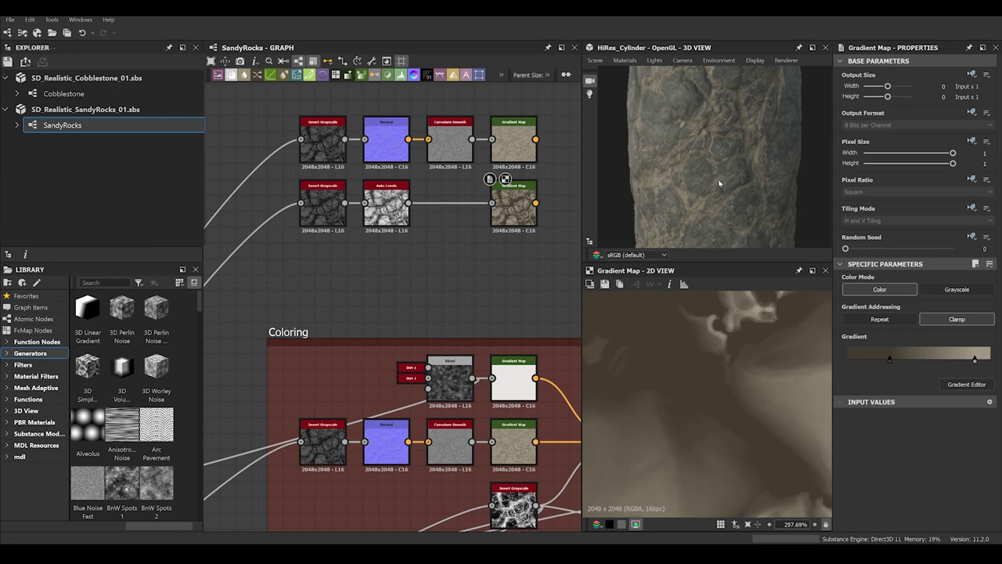
Bring the two example node chains above the Coloring frame into close view and inspect the upper chain's Normal node
scroll(381, 166, up, 2)
middle_drag(380, 165, 325, 210)
middle_drag(437, 242, 447, 243)
drag(549, 330, 289, 169)
click(345, 150)
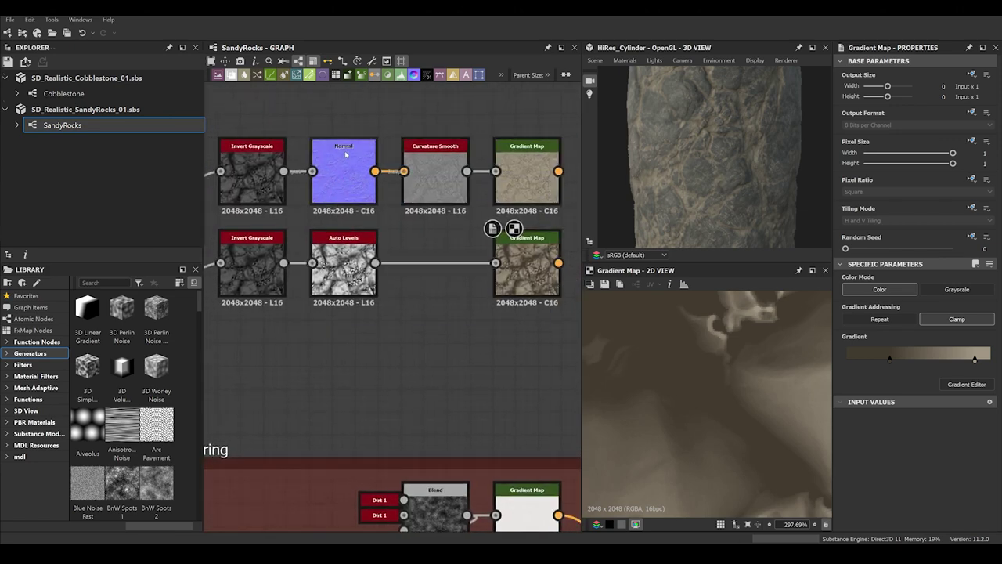
drag(466, 171, 410, 148)
click(421, 336)
middle_drag(421, 335, 430, 337)
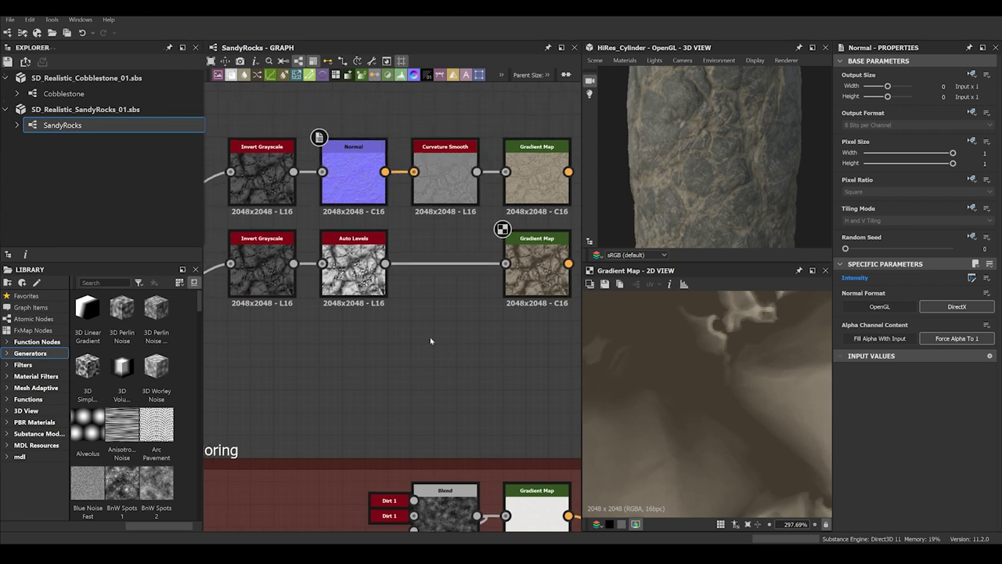
Preview the Invert Grayscale nodes that start the two example chains in the 2D view
middle_drag(294, 222, 313, 224)
double_click(288, 191)
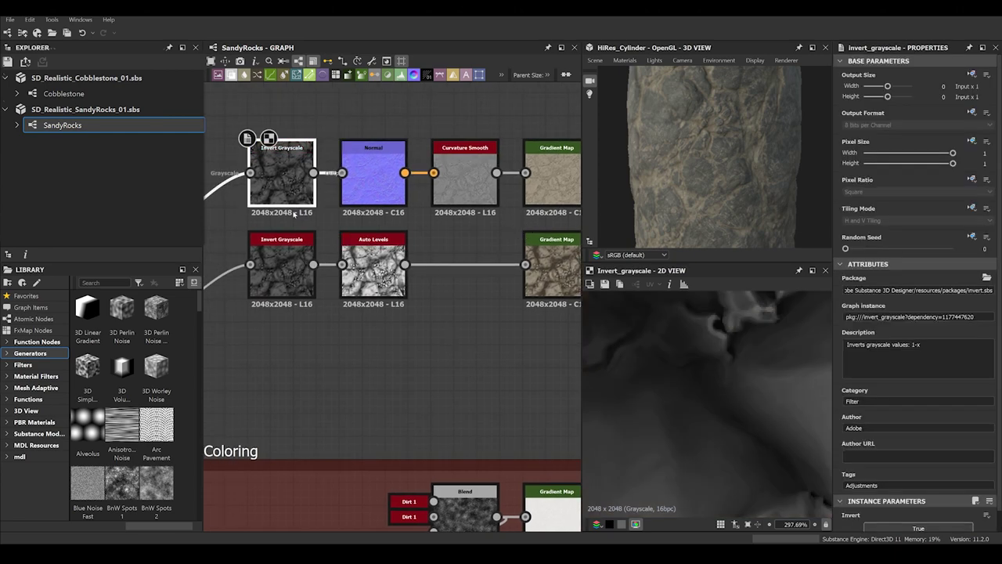
double_click(287, 269)
double_click(287, 191)
click(311, 411)
scroll(310, 431, down, 5)
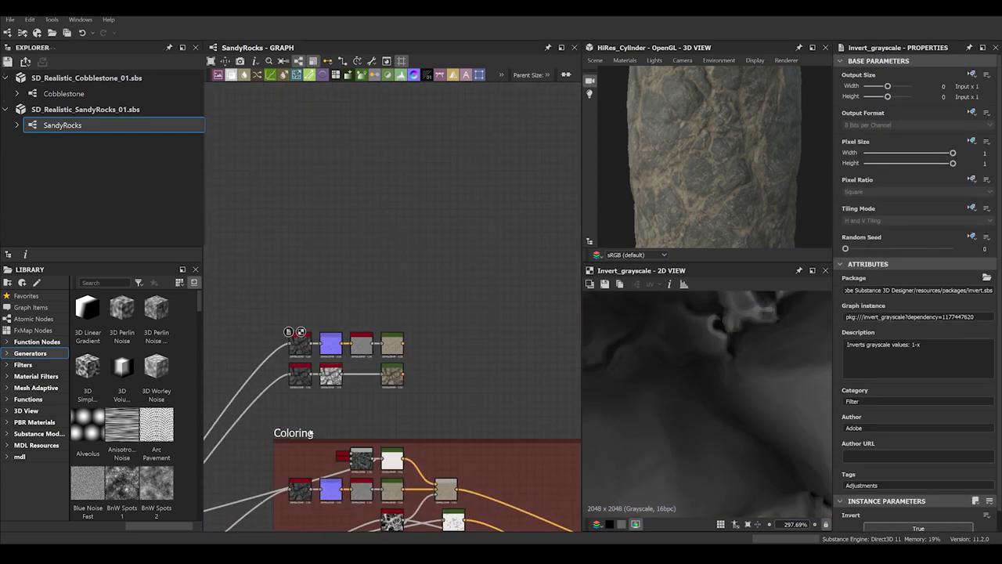
Trace the example chains' input back to the Blend node after the Directional Warp and preview its output
middle_drag(287, 434, 441, 215)
scroll(317, 373, up, 3)
middle_drag(244, 468, 411, 258)
scroll(411, 258, up, 4)
double_click(336, 306)
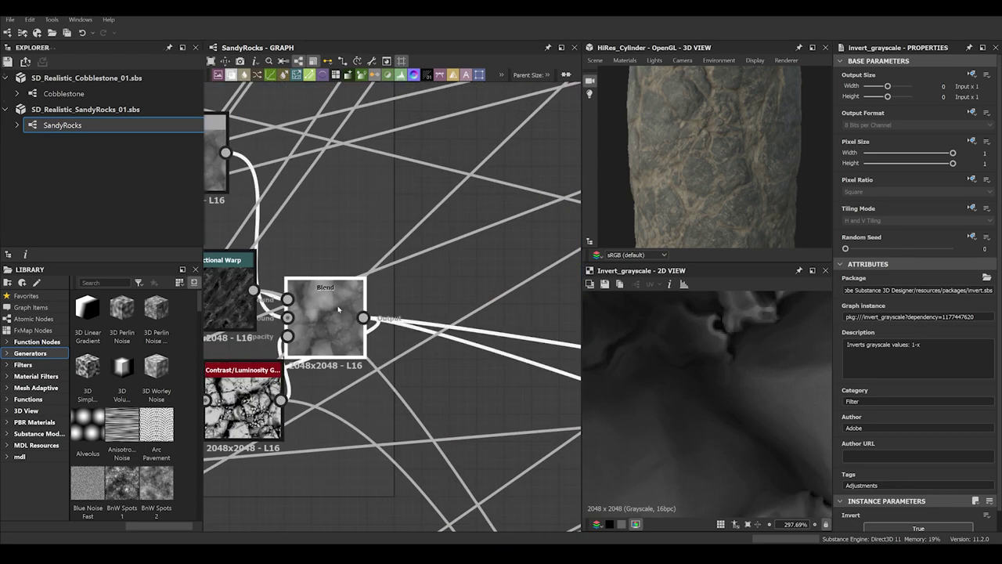
scroll(330, 339, down, 4)
scroll(325, 346, up, 4)
scroll(324, 357, down, 5)
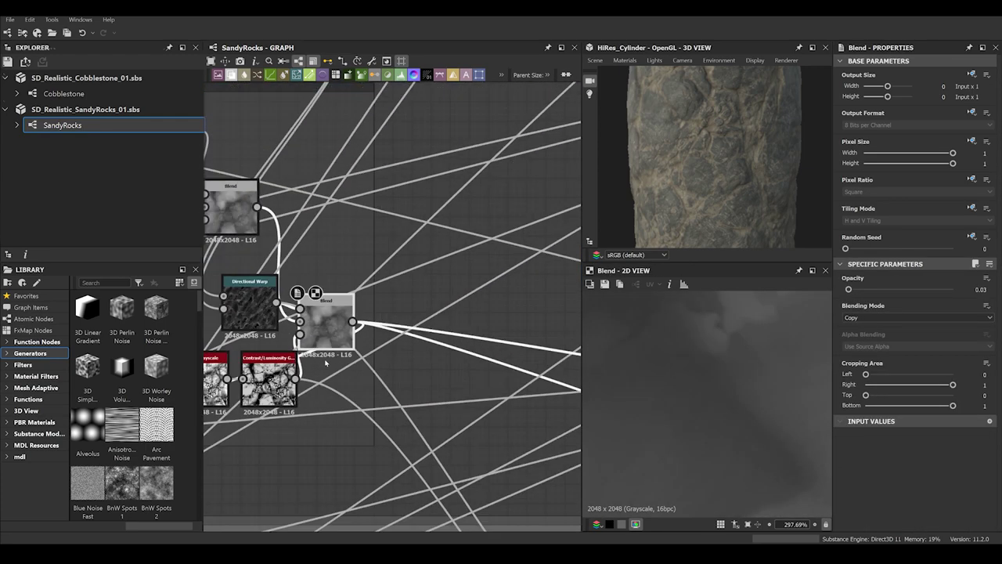
Preview the Levels node above the Auto Levels node and examine its whole texture in the 2D view
middle_drag(251, 461, 467, 329)
scroll(377, 361, up, 4)
double_click(284, 355)
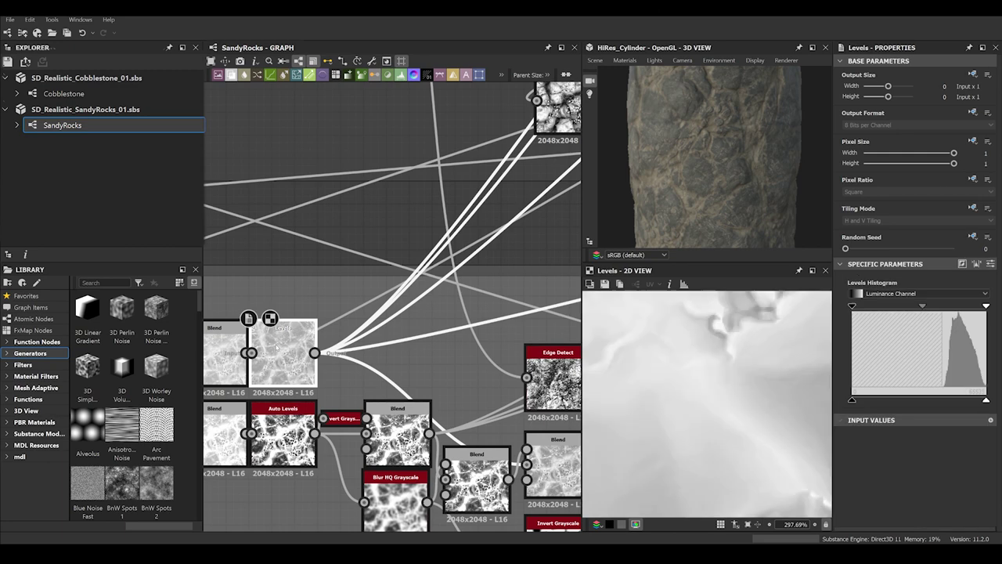
scroll(661, 386, down, 5)
scroll(661, 386, down, 8)
scroll(685, 404, up, 3)
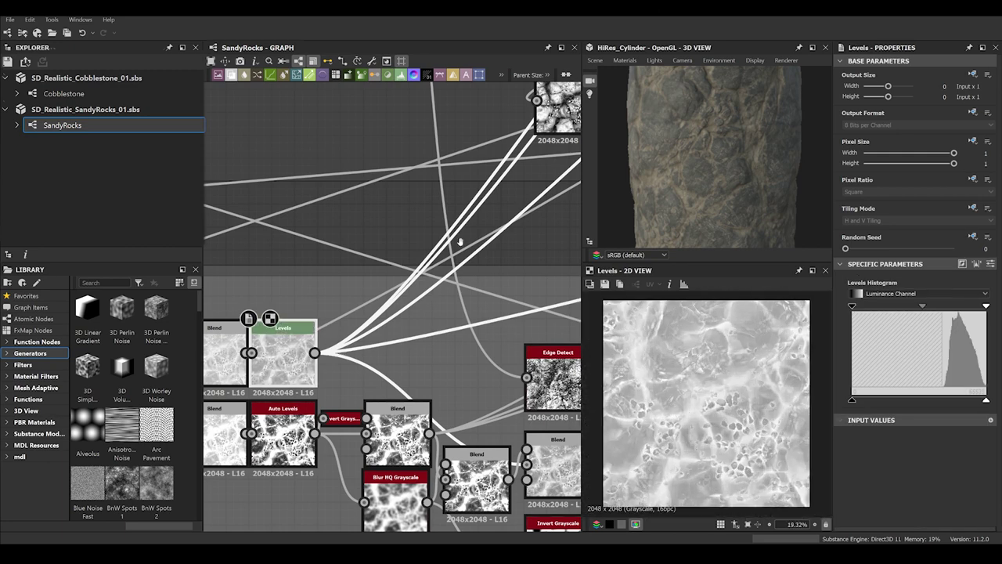
Return to the example chains and preview the lower chain's Invert Grayscale and Gradient Map outputs
click(419, 215)
scroll(418, 215, down, 5)
middle_drag(501, 141, 308, 366)
scroll(302, 307, up, 7)
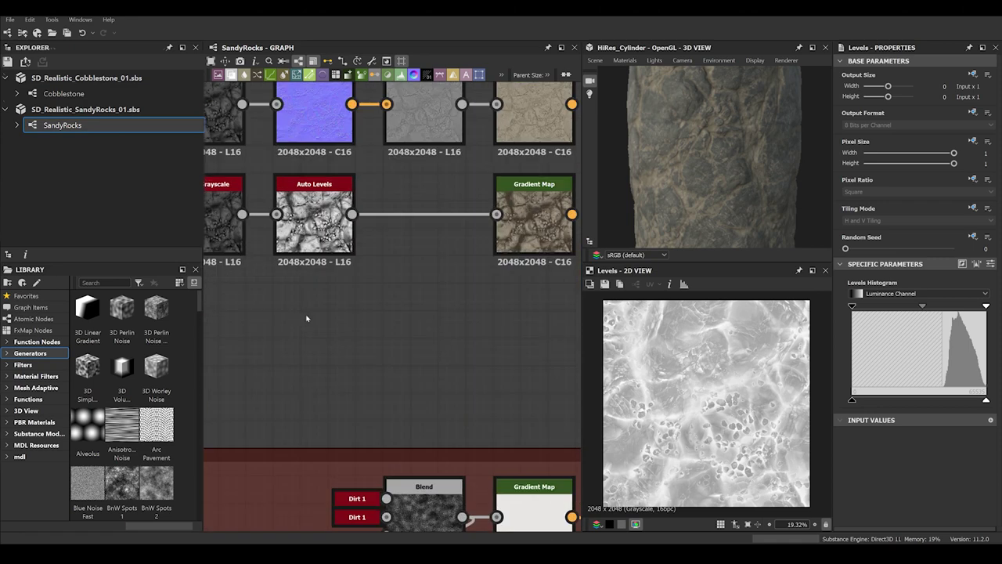
scroll(306, 317, down, 1)
middle_drag(315, 247, 322, 336)
double_click(294, 348)
double_click(345, 305)
double_click(273, 302)
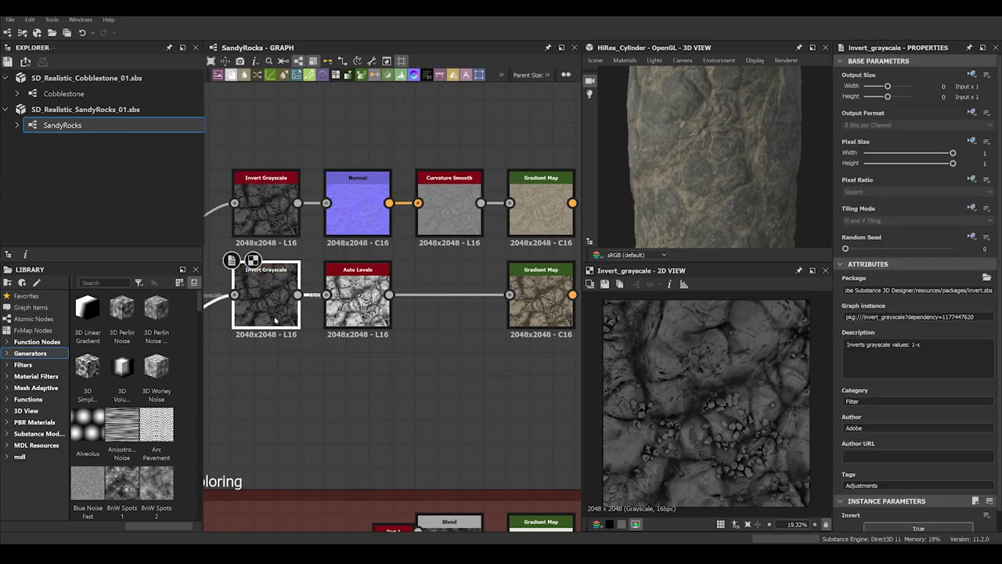
double_click(540, 306)
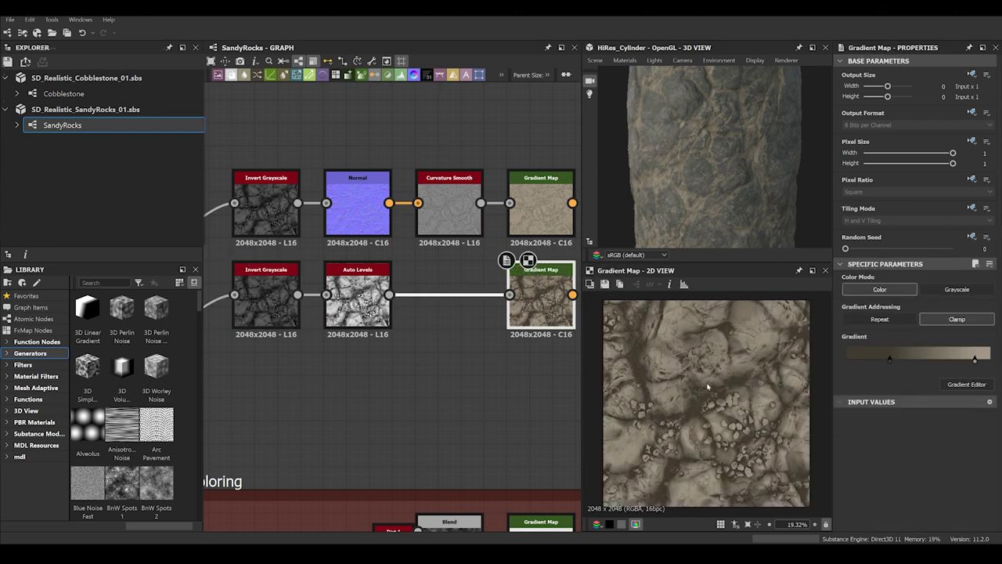
Preview the upper example chain's Normal output up close, followed by its Curvature Smooth output
double_click(358, 205)
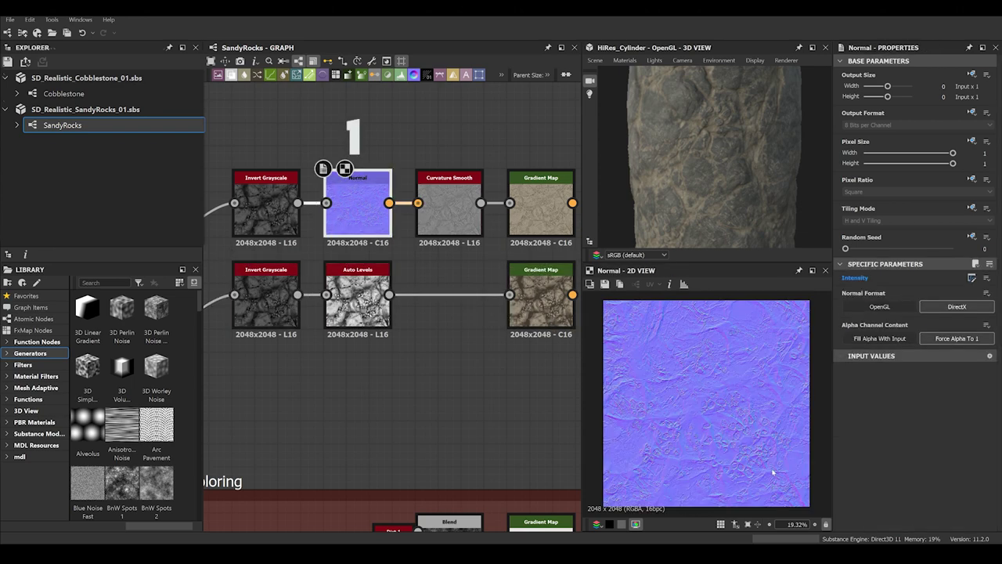
scroll(710, 399, up, 10)
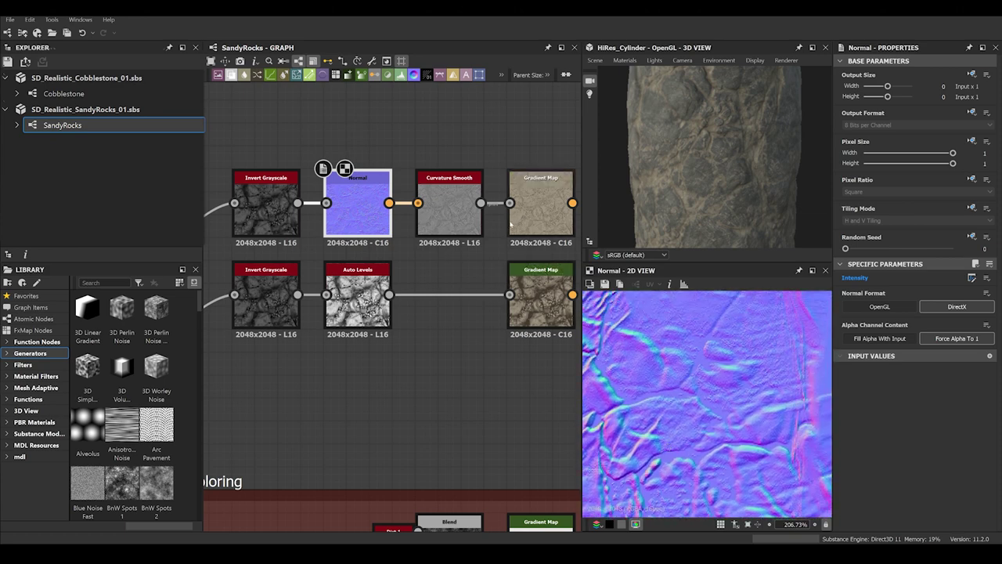
double_click(448, 218)
scroll(745, 366, down, 4)
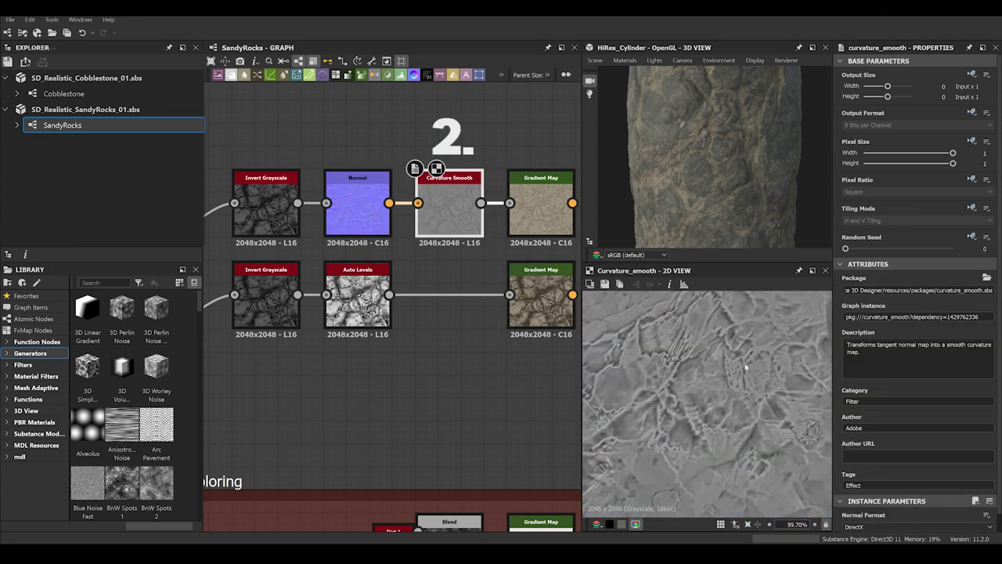
middle_drag(496, 250, 461, 249)
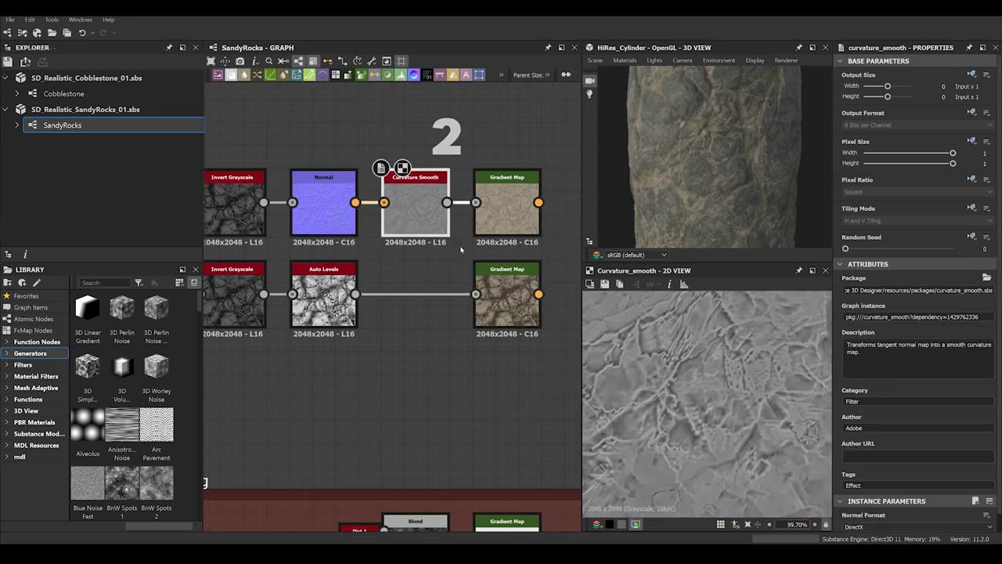
Compare the upper example chain's Gradient Map output with the lower chain's Gradient Map in the 2D view
double_click(506, 202)
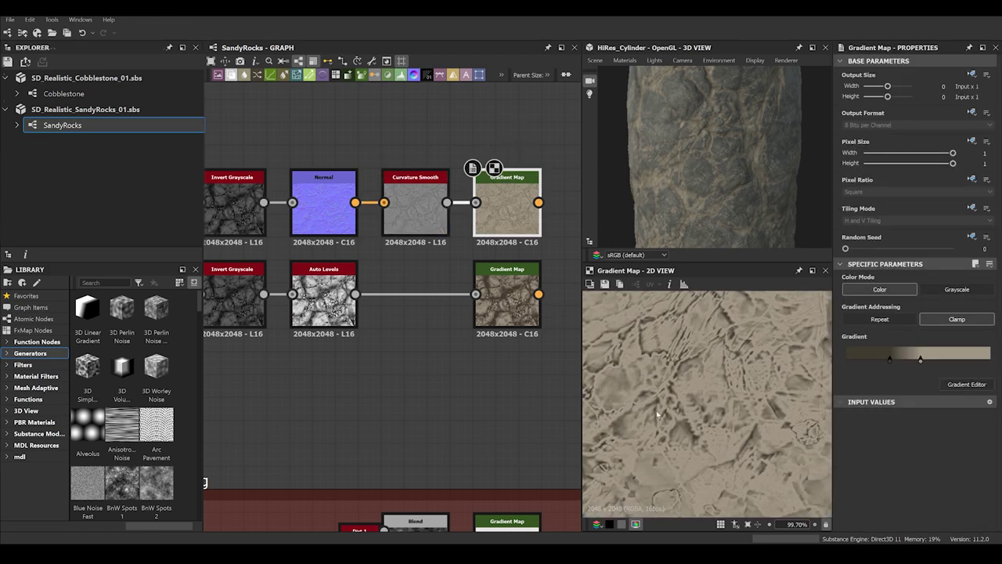
double_click(505, 296)
scroll(755, 406, up, 2)
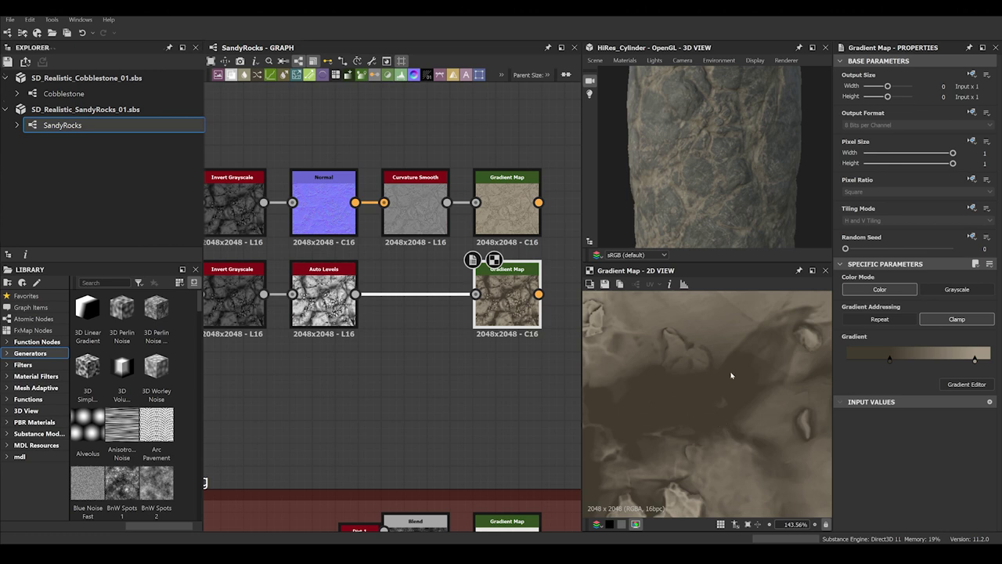
Examine the fine surface detail of the upper example chain's Gradient Map at different magnifications in the 2D view
click(492, 197)
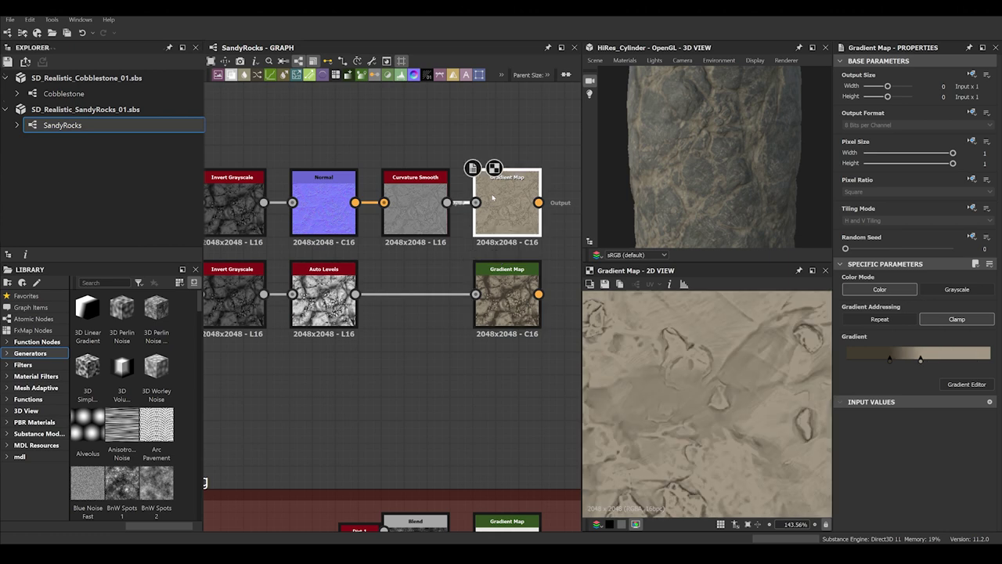
scroll(767, 394, up, 5)
scroll(725, 433, down, 4)
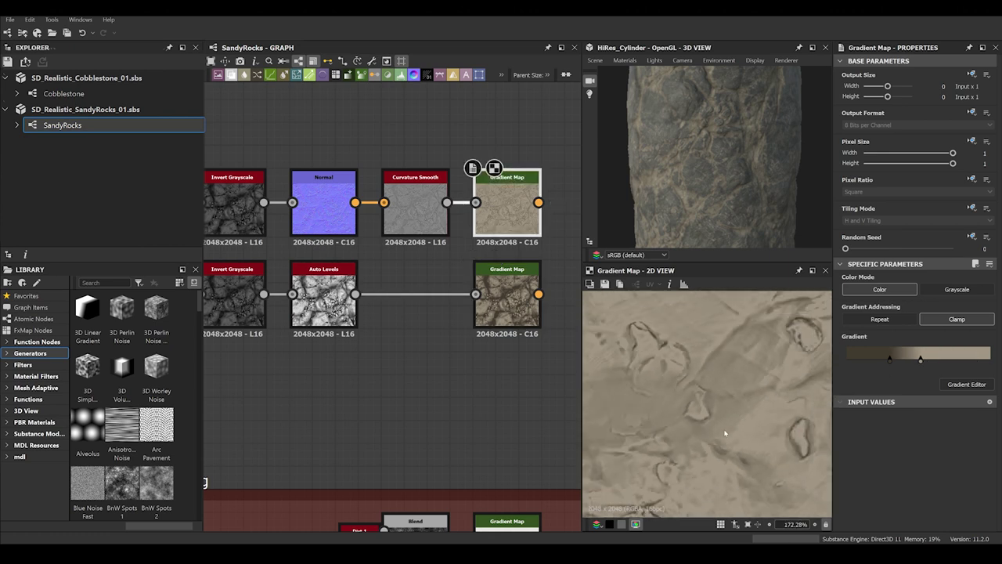
middle_drag(726, 432, 761, 426)
scroll(694, 383, up, 4)
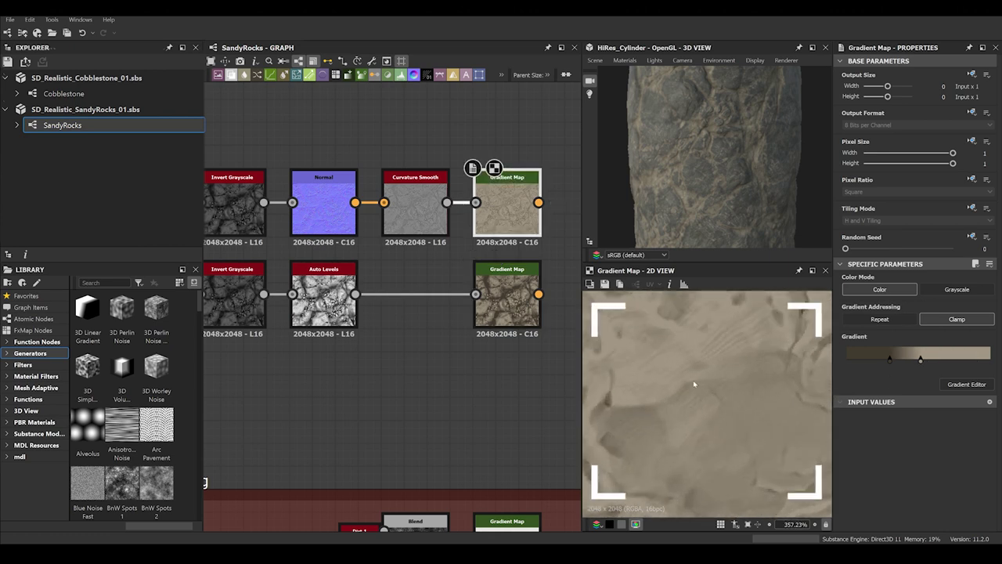
middle_drag(693, 459, 686, 431)
scroll(696, 351, down, 5)
scroll(713, 229, up, 4)
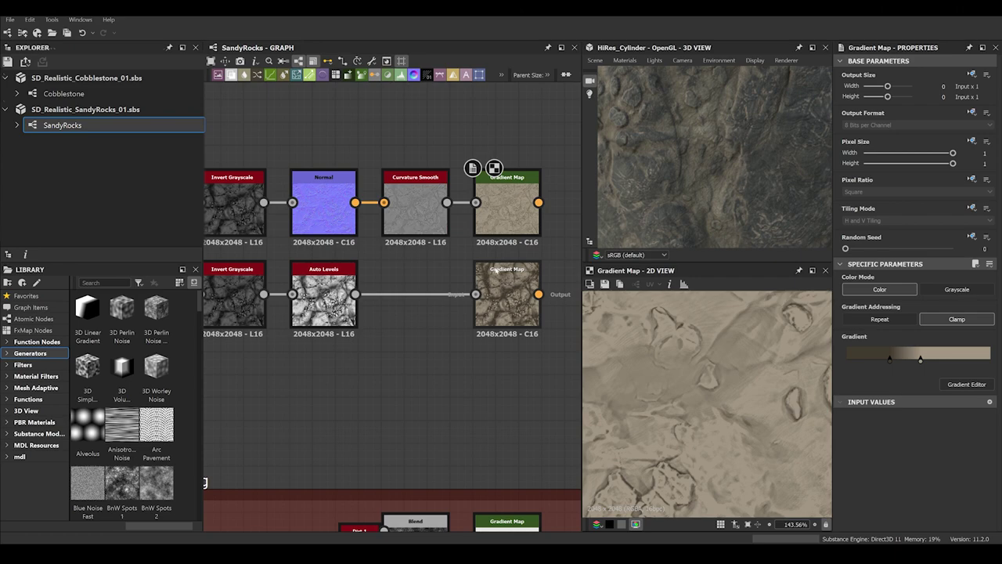
scroll(505, 300, down, 1)
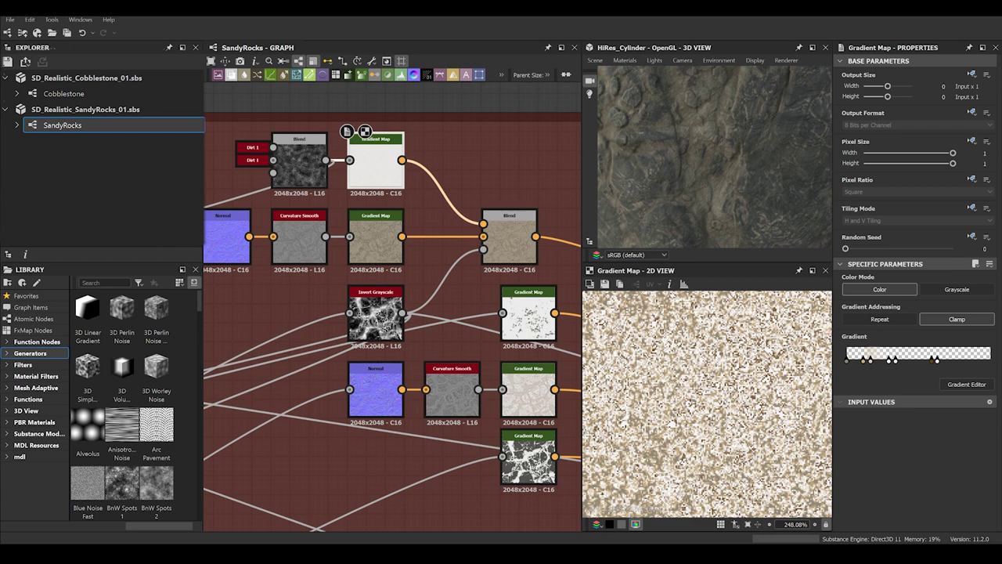
Preview the Coloring frame's grayscale Blend, its two Dirt 1 inputs and the Gradient Map it feeds
double_click(304, 167)
double_click(259, 147)
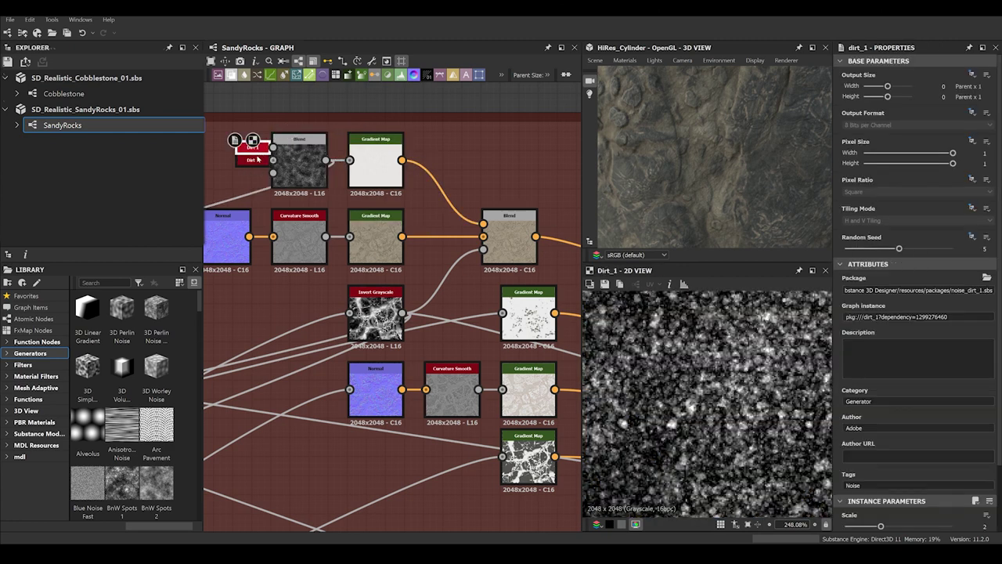
double_click(260, 160)
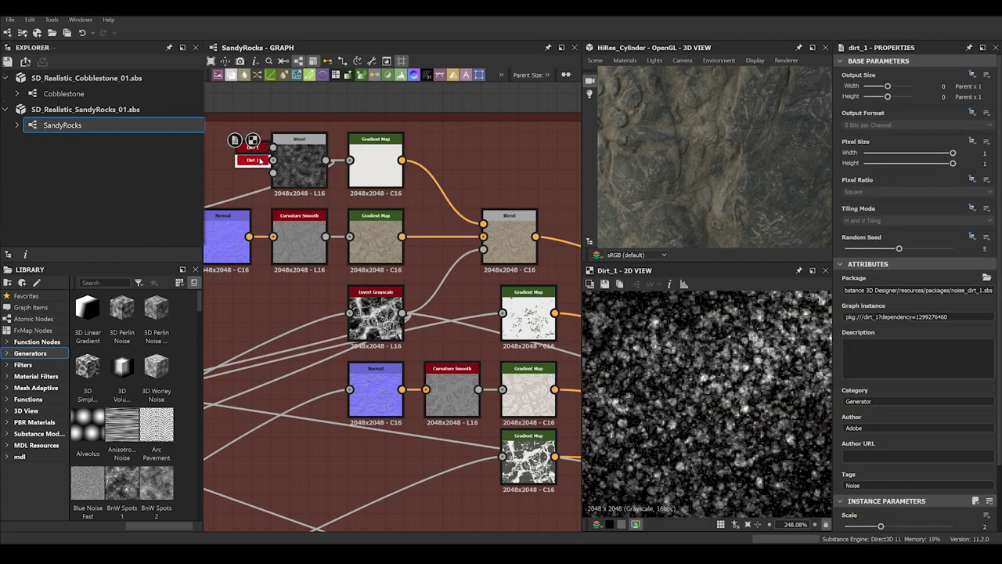
click(306, 177)
click(363, 137)
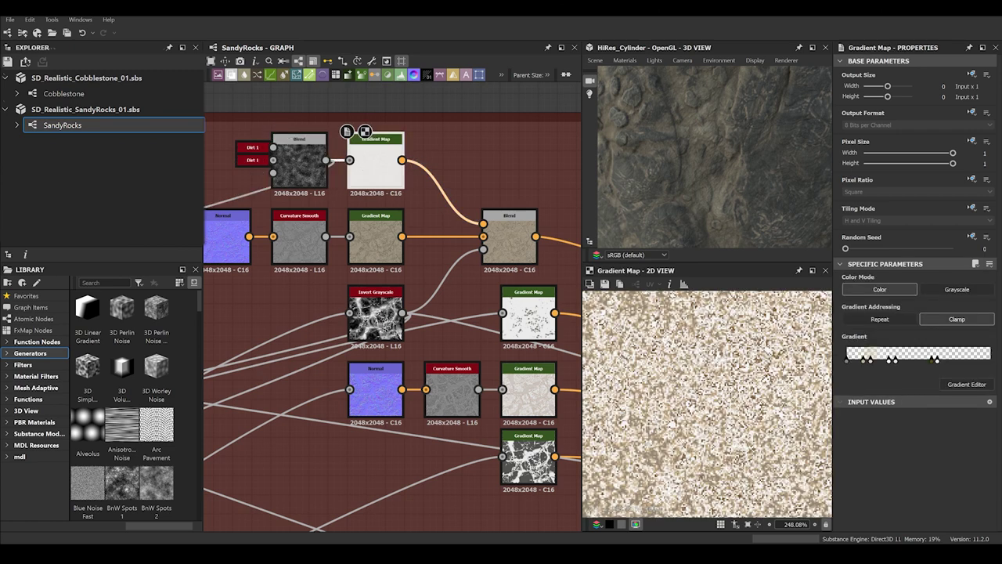
Preview the color Blend that combines the dirt and curvature Gradient Maps, and inspect the material on the 3D cylinder
click(509, 229)
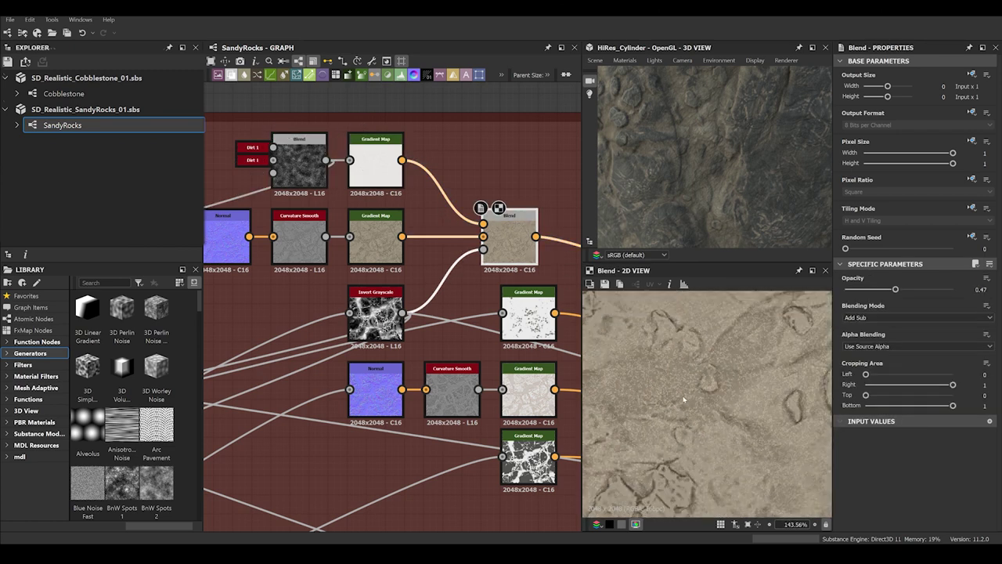
scroll(683, 399, down, 6)
drag(689, 169, 704, 129)
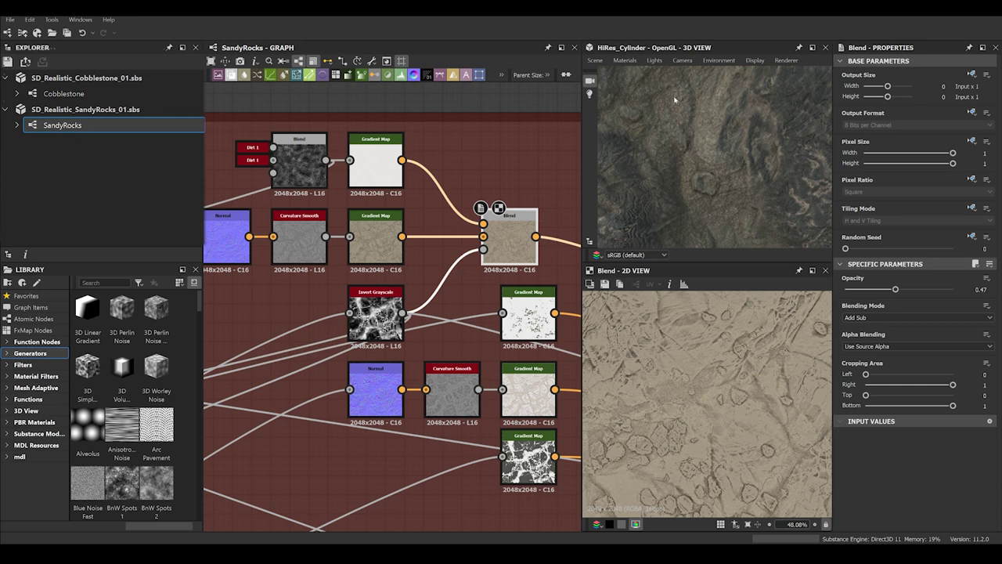
scroll(697, 193, down, 5)
Follow the Coloring frame's incoming links back to the Blend beside the Directional Warp and preview its height output
middle_drag(492, 276, 446, 267)
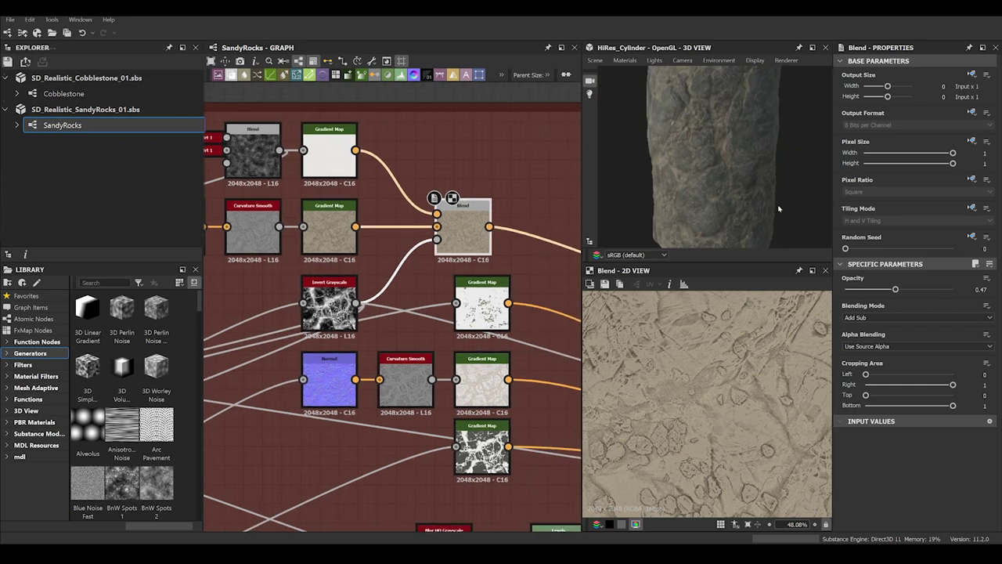
scroll(457, 349, down, 5)
scroll(446, 384, up, 4)
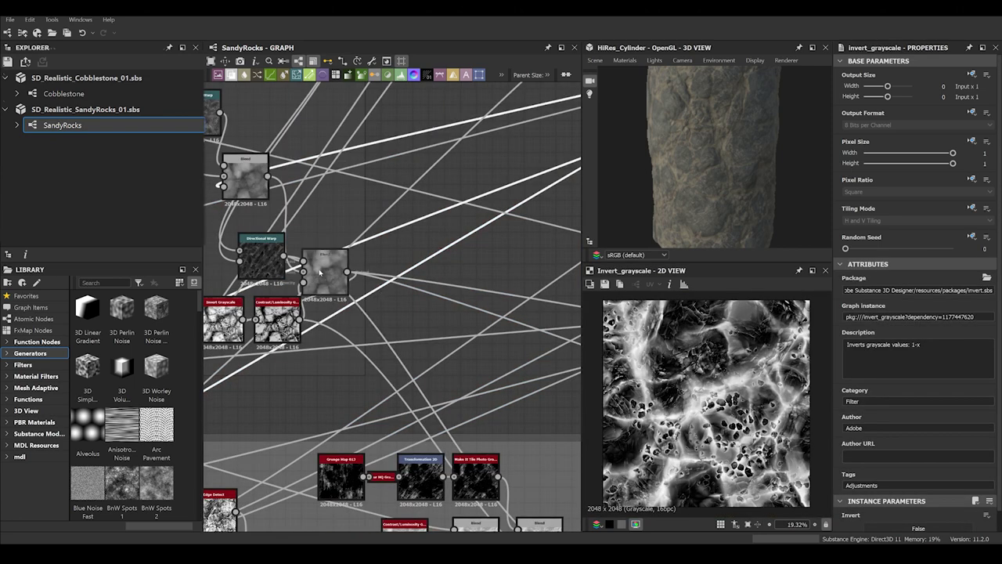
click(325, 273)
scroll(710, 404, up, 3)
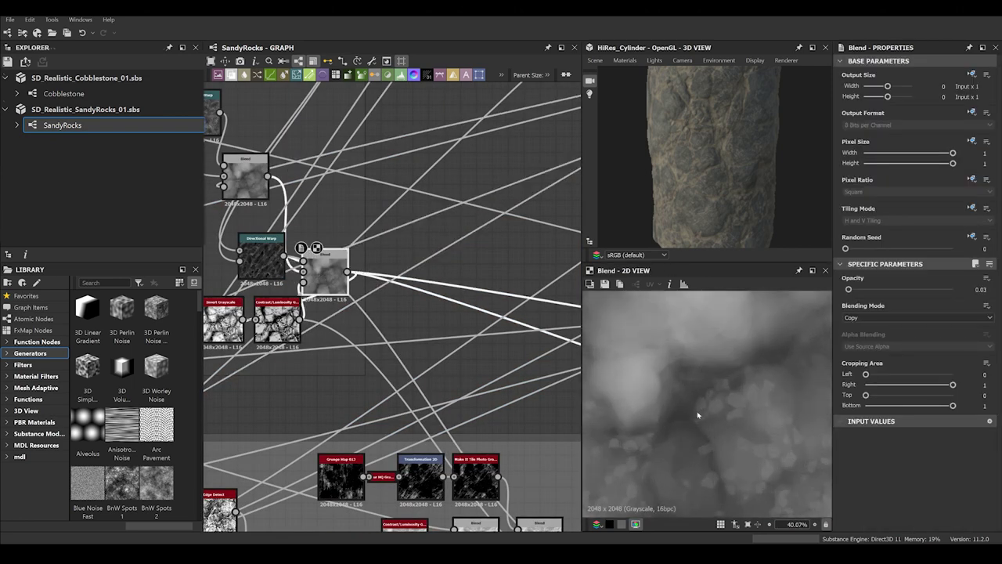
scroll(701, 381, down, 2)
scroll(517, 376, down, 3)
Return to the Coloring frame and preview the Invert Grayscale mask and the color Blend it drives
middle_drag(456, 219, 311, 318)
middle_drag(436, 291, 299, 300)
scroll(425, 263, up, 5)
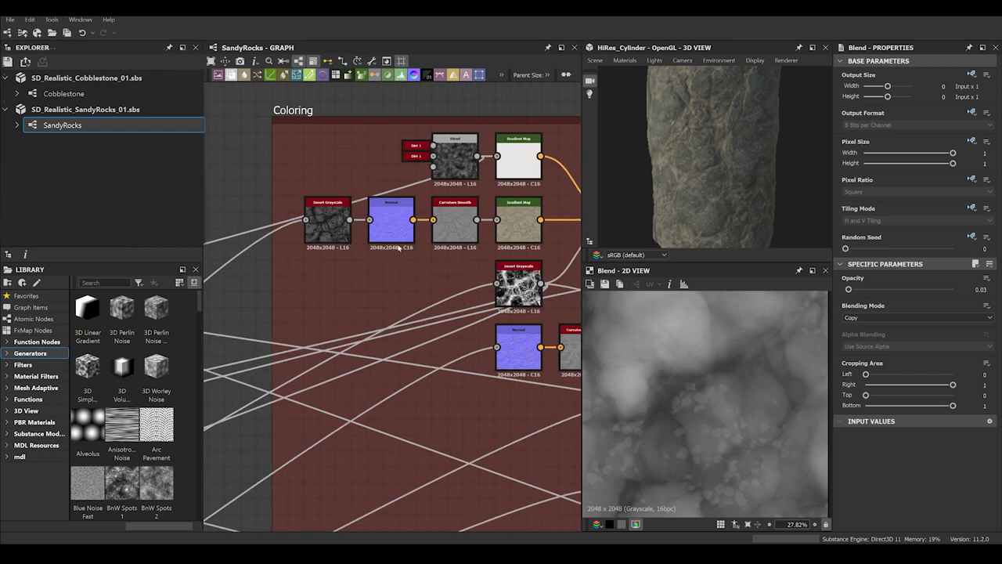
middle_drag(425, 263, 192, 223)
click(323, 260)
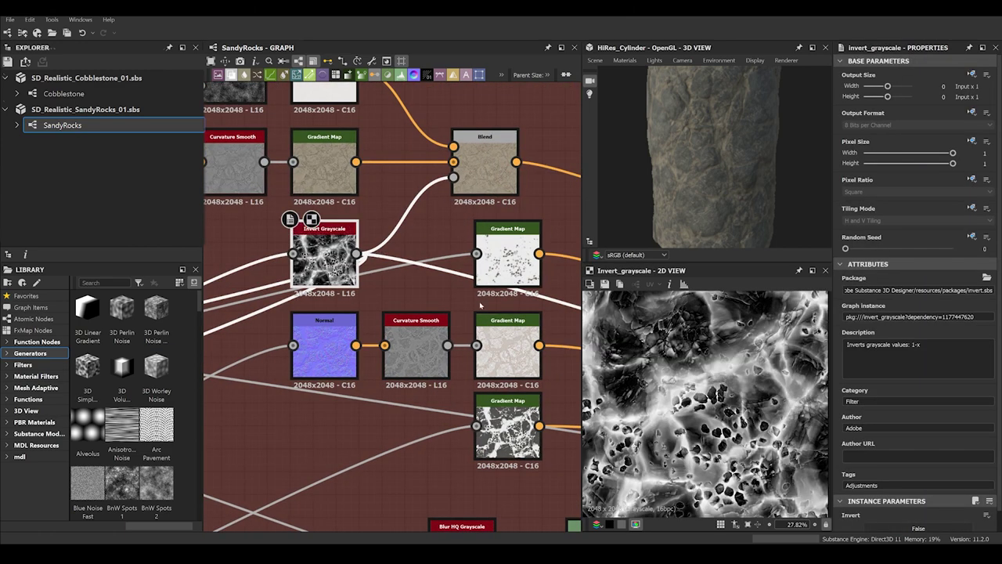
click(489, 179)
scroll(666, 412, up, 3)
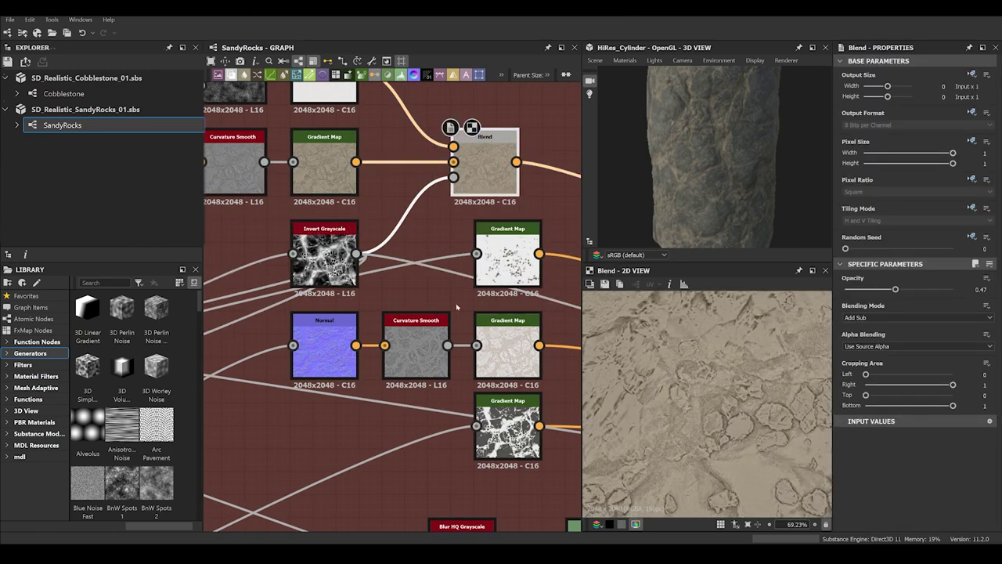
Preview the Max (Lighten) Blend that combines the Coloring frame's Gradient Maps, then its masked dark gray Gradient Map input
scroll(454, 188, up, 1)
scroll(681, 389, up, 5)
middle_drag(681, 389, 724, 397)
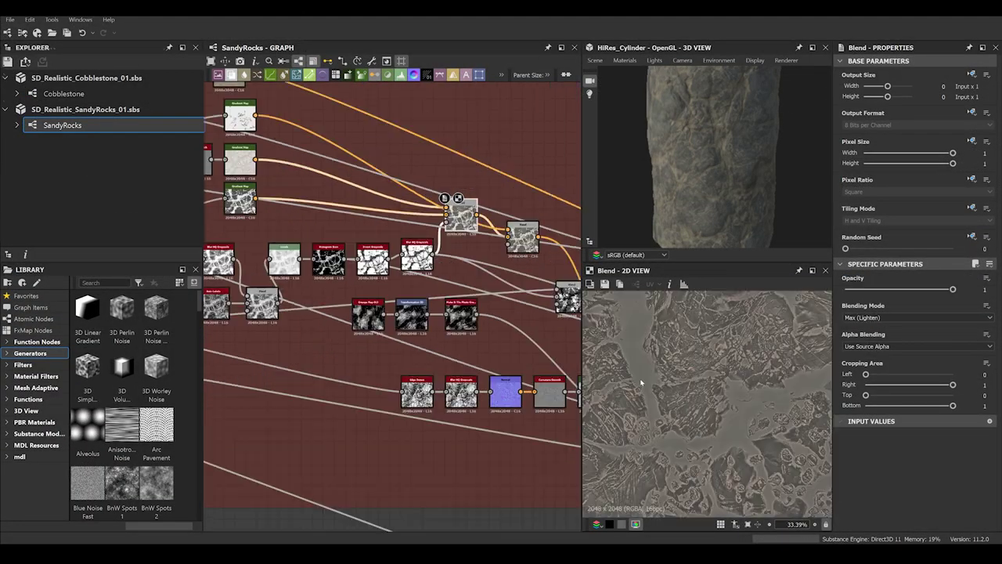
middle_drag(288, 215, 445, 270)
middle_drag(513, 287, 374, 278)
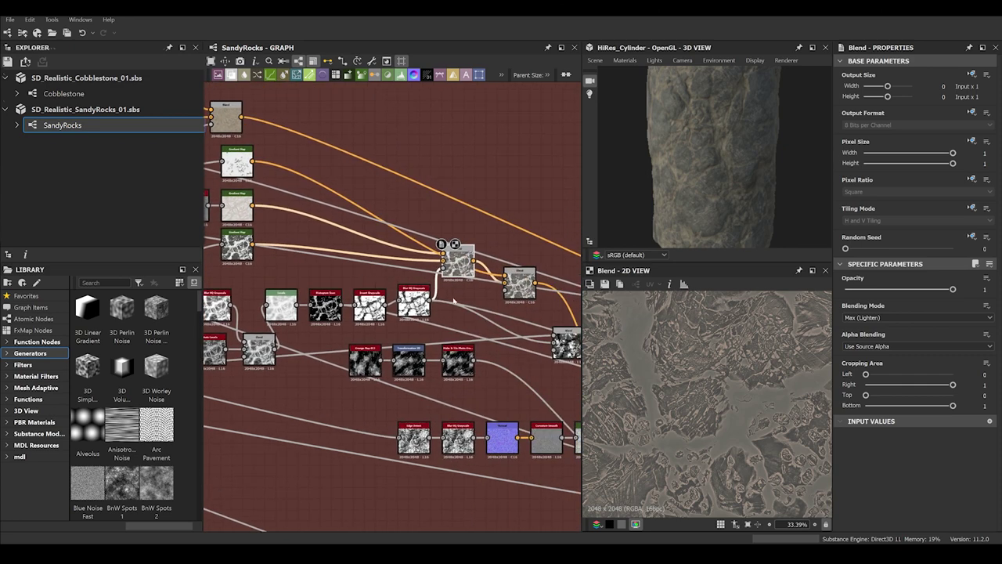
scroll(724, 387, up, 3)
scroll(728, 392, down, 3)
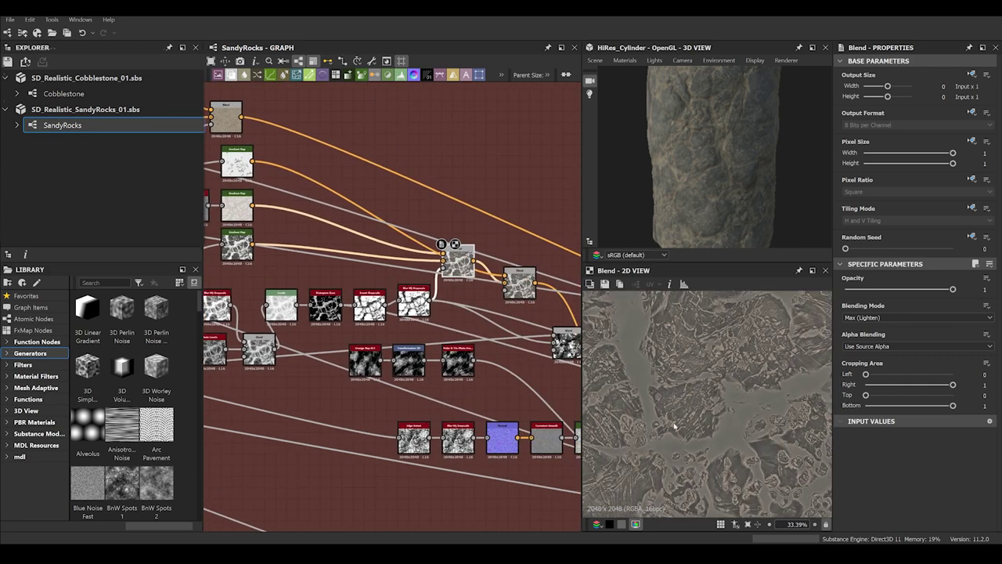
middle_drag(343, 280, 460, 265)
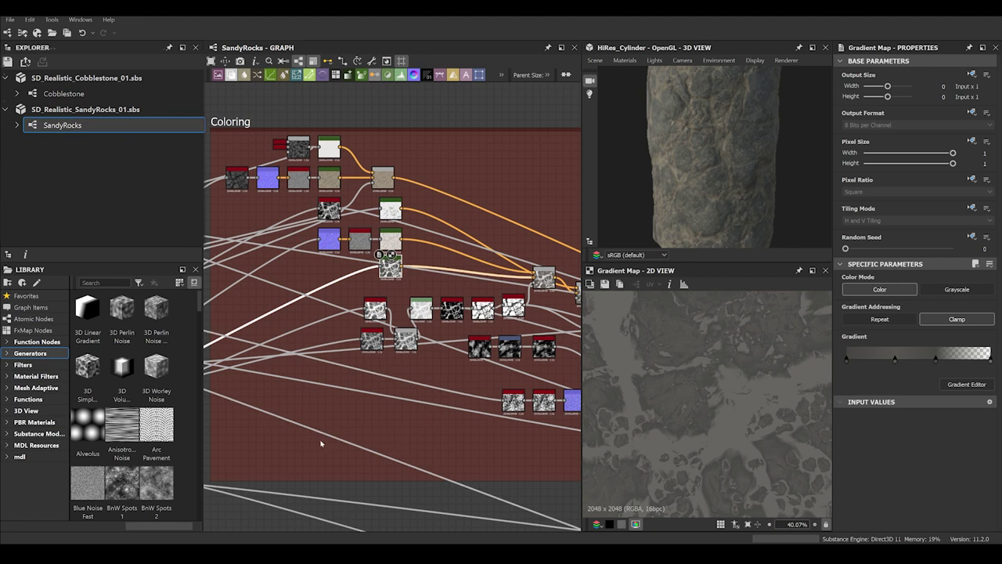
Follow the dark gray Gradient Map's incoming link back to the Roughness frame and preview the Levels node at its start
middle_drag(310, 444, 561, 361)
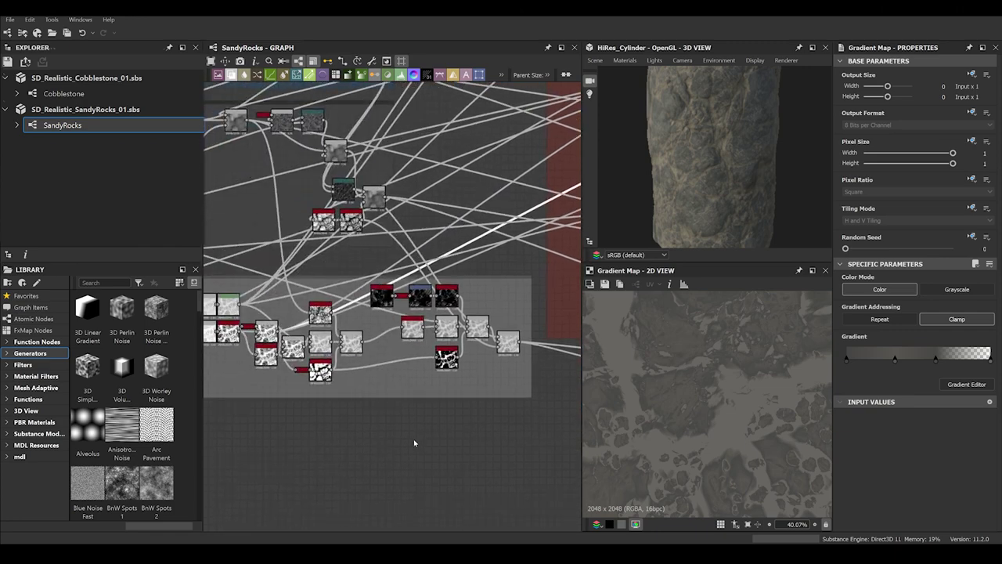
scroll(413, 440, up, 1)
middle_drag(388, 433, 465, 411)
scroll(464, 411, down, 1)
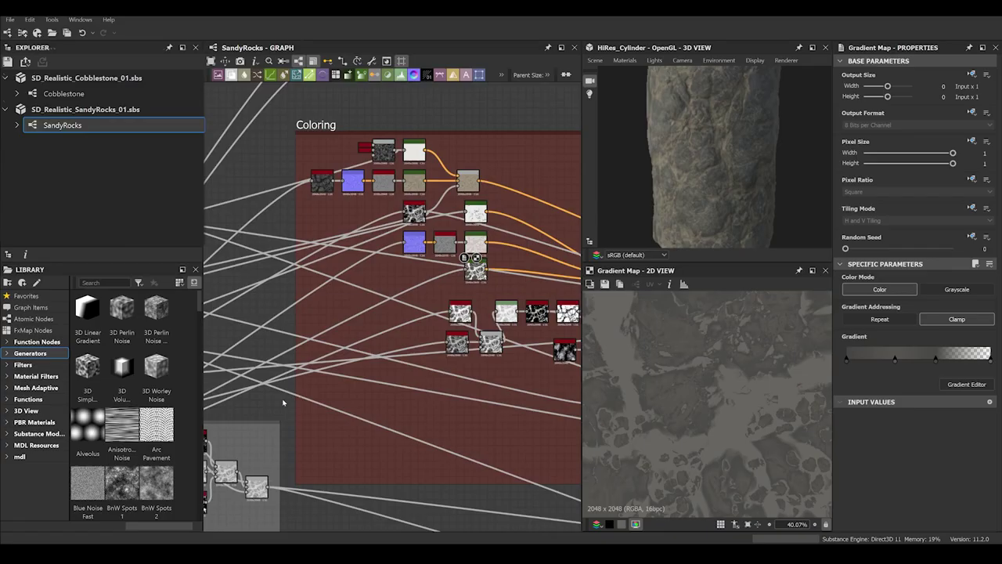
middle_drag(439, 501, 491, 320)
middle_drag(328, 402, 416, 378)
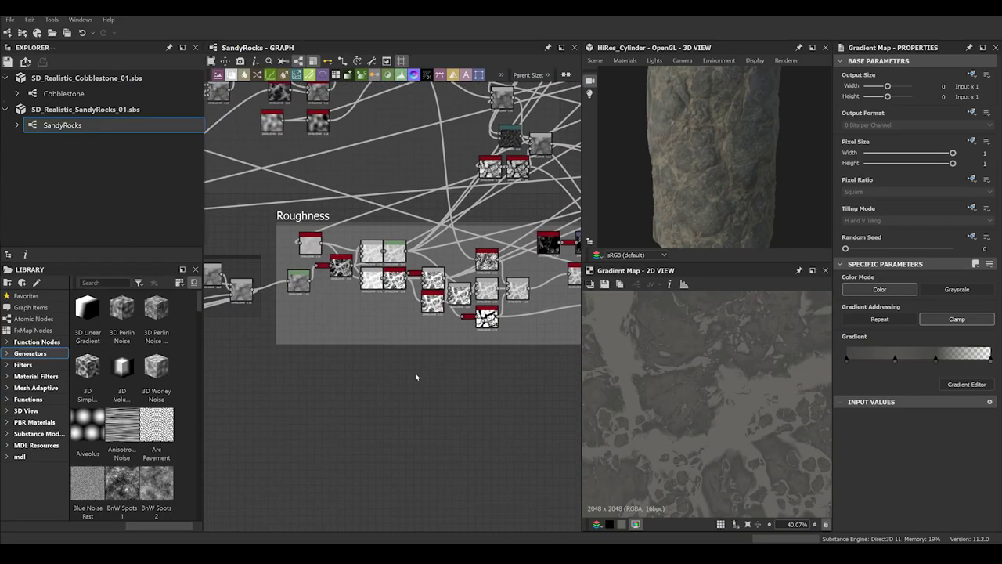
scroll(376, 315, up, 3)
click(231, 260)
double_click(232, 261)
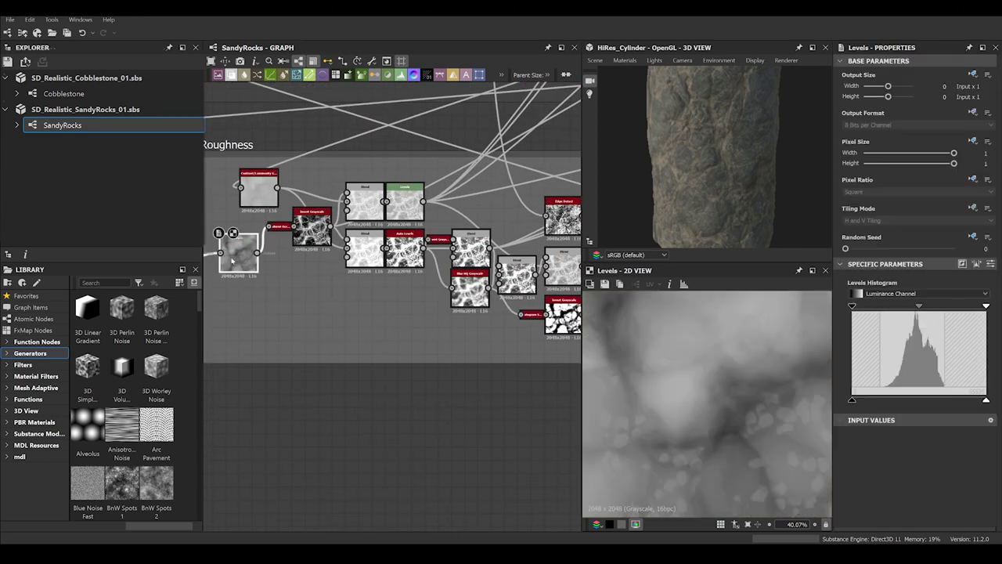
scroll(786, 404, down, 4)
middle_drag(440, 295, 402, 288)
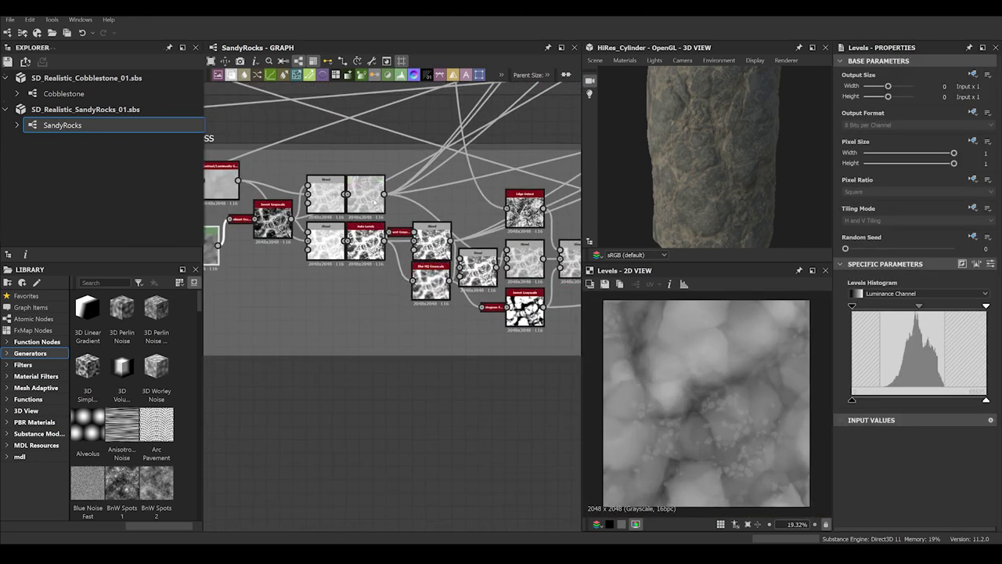
Preview the Roughness frame's second Levels and its Auto Levels, then trace back to the ambient occlusion (HBAO) node
double_click(374, 200)
scroll(672, 411, up, 5)
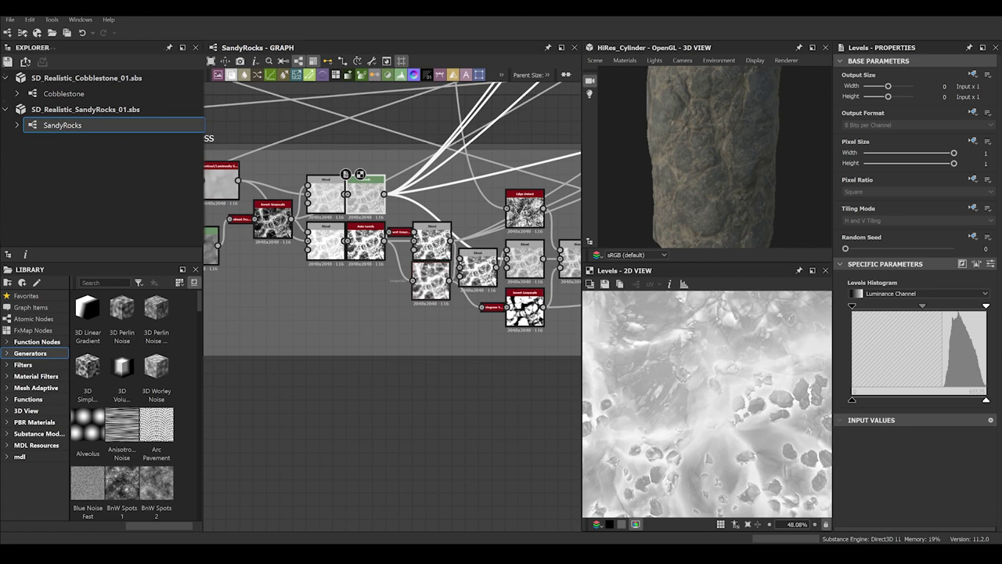
double_click(366, 244)
scroll(314, 219, up, 3)
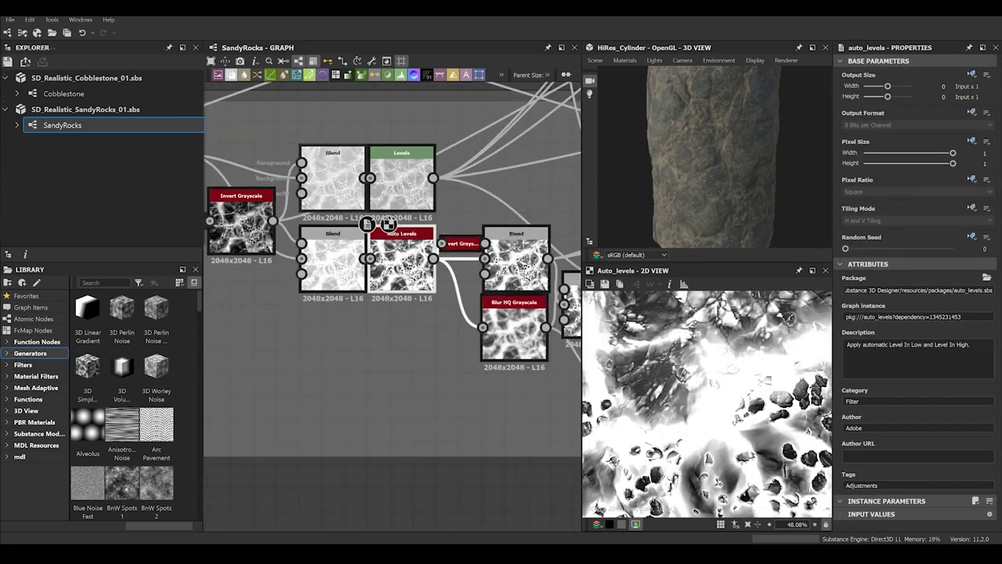
middle_drag(308, 217, 256, 234)
scroll(445, 290, down, 2)
double_click(400, 312)
double_click(343, 252)
click(221, 230)
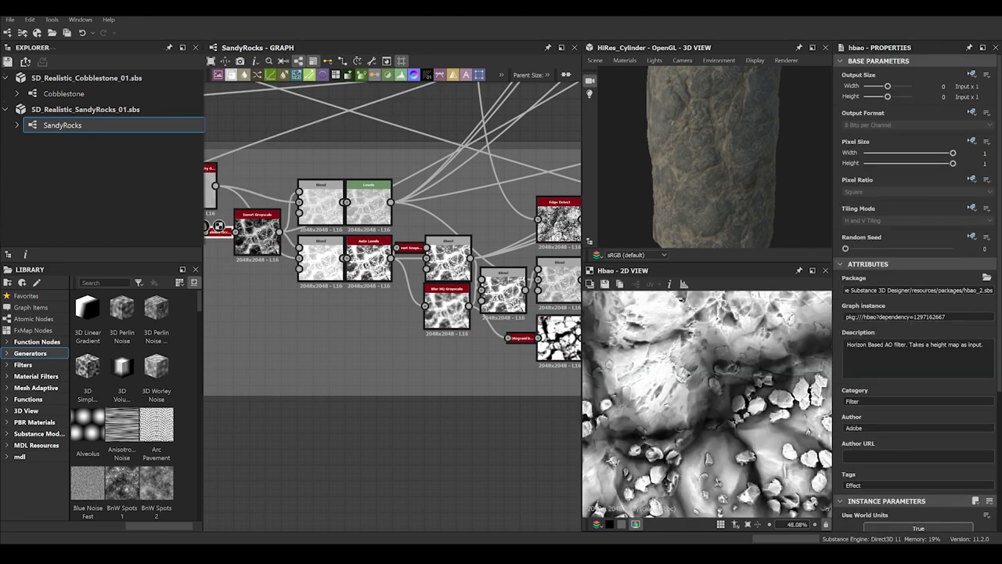
Preview the Levels and Auto Levels outputs again, followed by the adjoining Blend and Blur HQ Grayscale
double_click(360, 192)
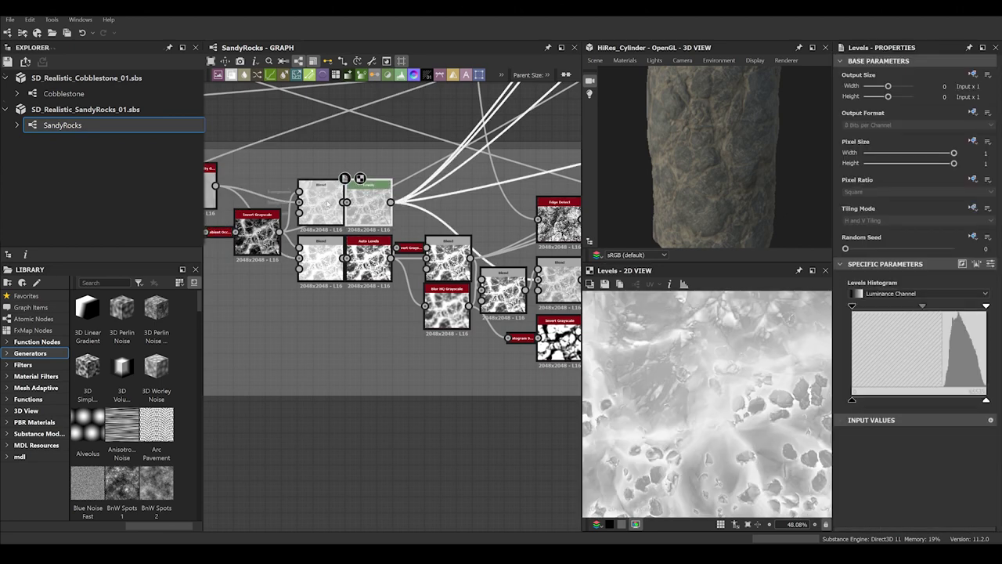
double_click(328, 204)
double_click(365, 253)
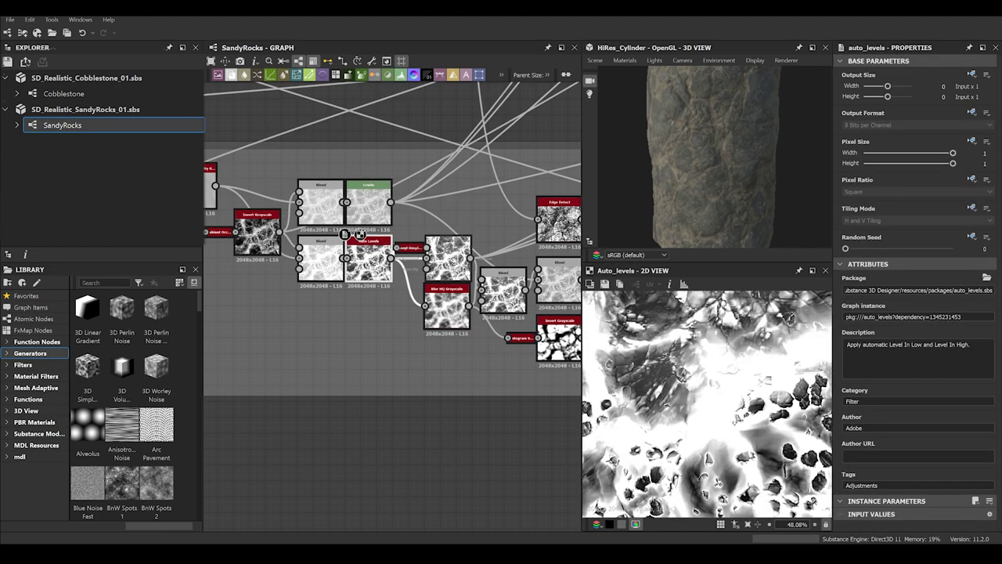
double_click(446, 262)
double_click(450, 304)
middle_drag(487, 339, 417, 343)
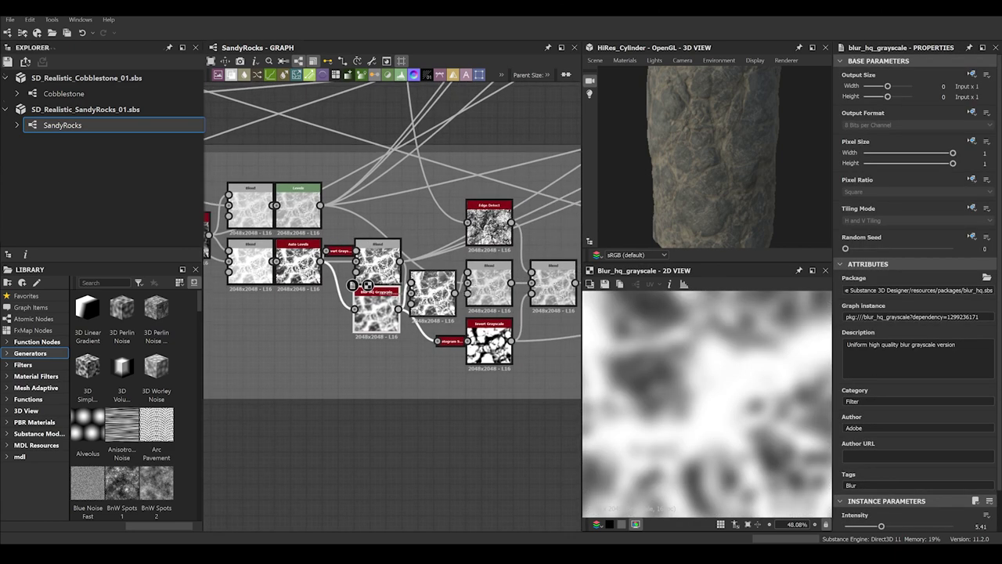
Preview the Min (Darken) Blend, the Edge Detect mask and the Subtract Blend that uses it
double_click(434, 296)
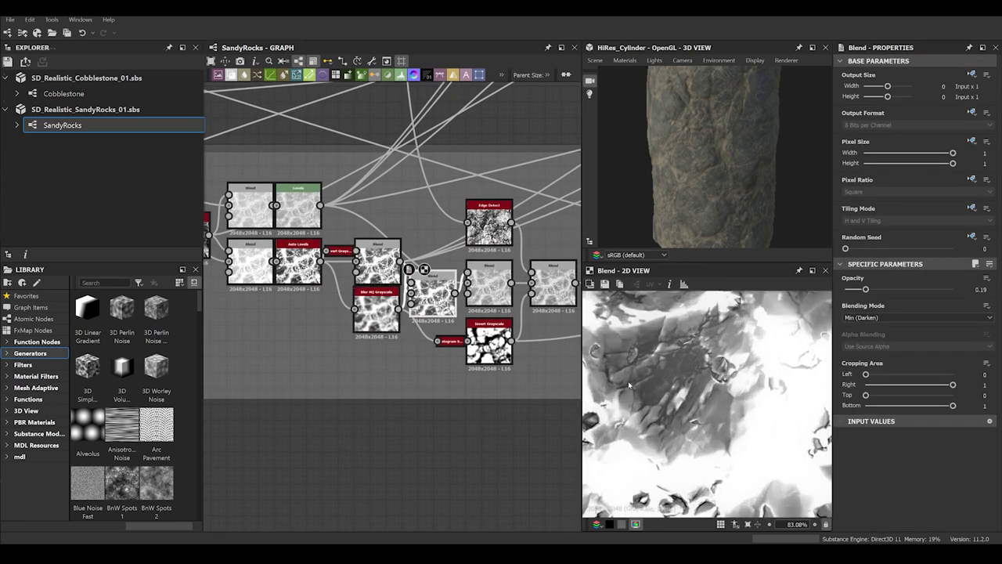
double_click(481, 201)
scroll(686, 406, down, 2)
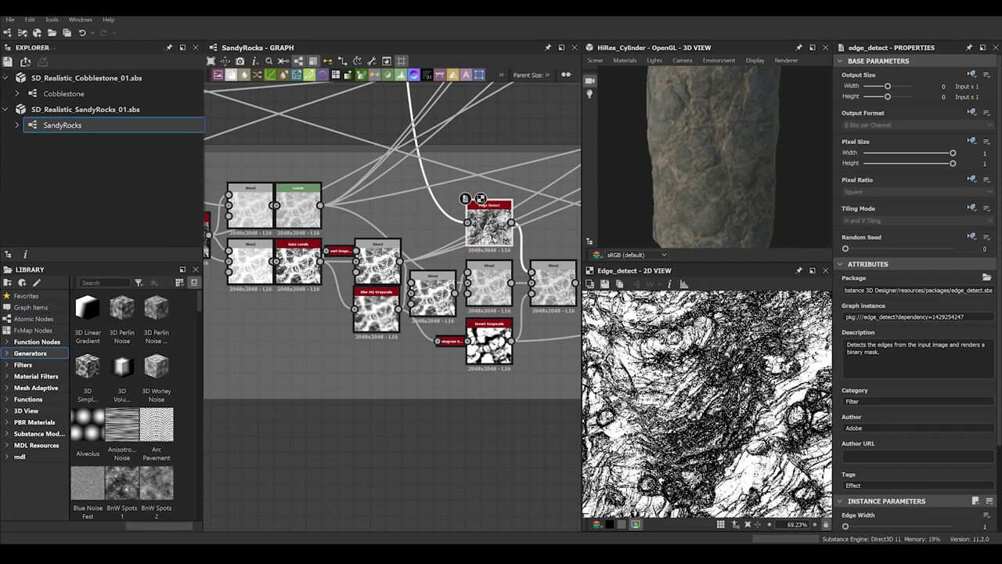
middle_drag(533, 333, 443, 319)
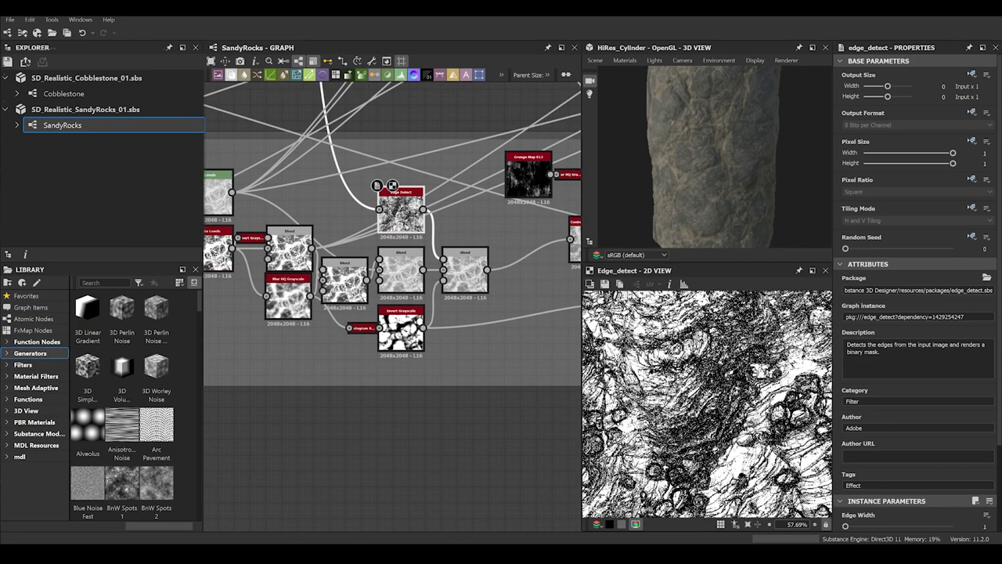
scroll(696, 404, up, 2)
double_click(469, 266)
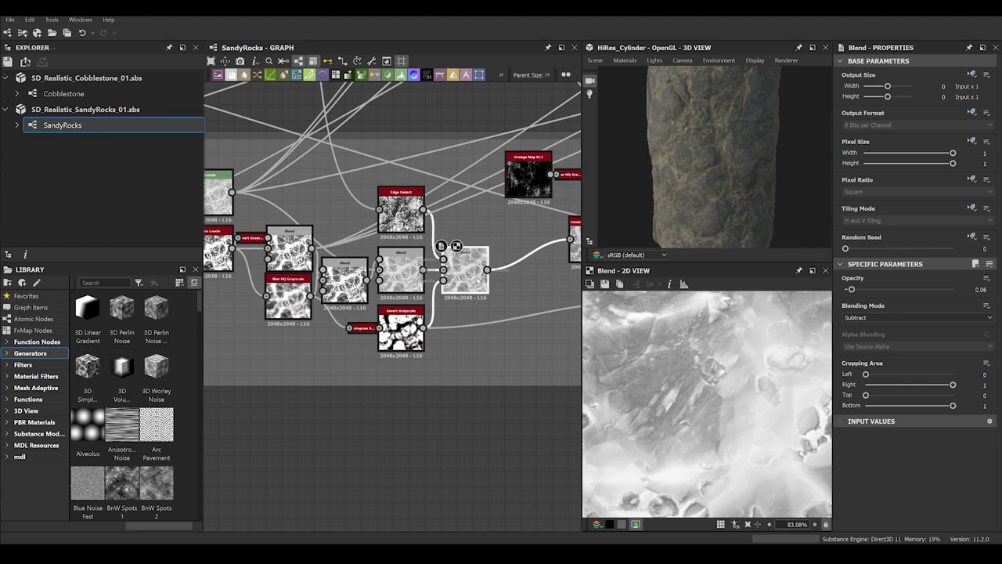
Preview the Blend and Invert Grayscale nodes feeding the Subtract Blend, and compare them with its output
double_click(421, 284)
middle_drag(465, 315, 450, 316)
double_click(387, 329)
double_click(452, 271)
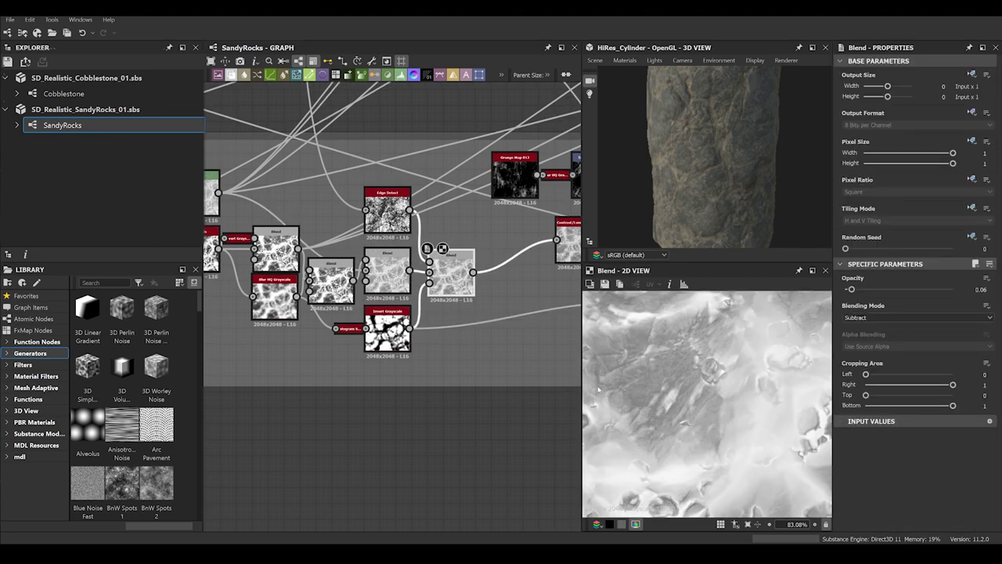
Preview the Contrast/Luminosity Grayscale node and the Overlay Blend that follows it in the Roughness frame
middle_drag(540, 241, 473, 280)
double_click(512, 278)
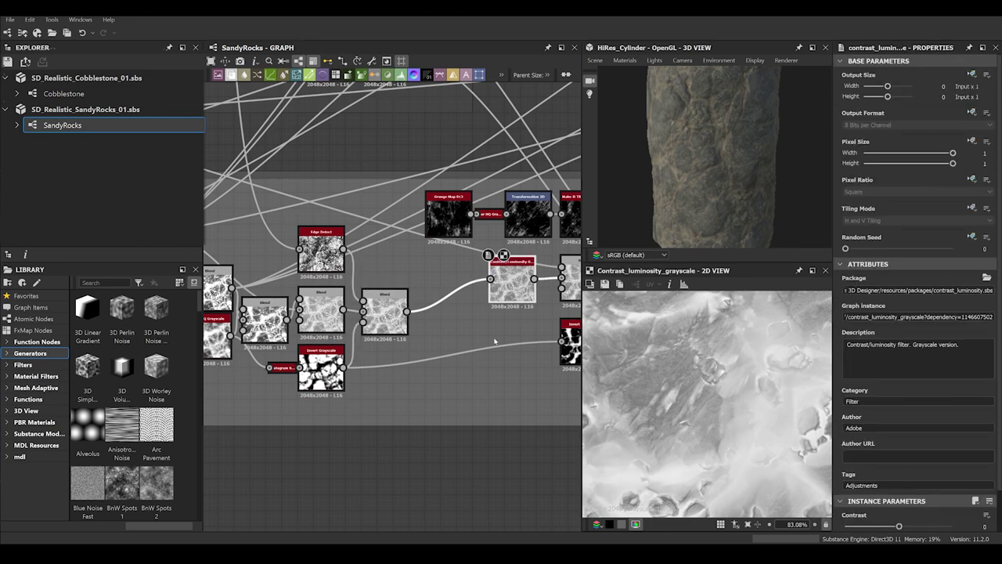
middle_drag(494, 342, 335, 350)
double_click(427, 287)
scroll(527, 368, down, 4)
middle_drag(527, 368, 399, 340)
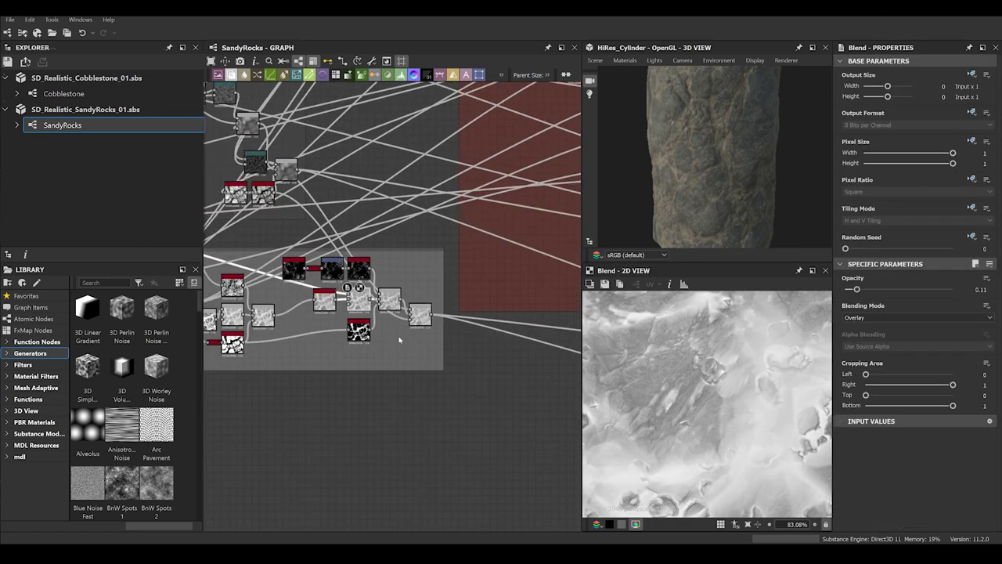
Survey the links around the Roughness frame and inspect the settings of its last two Blend nodes
scroll(399, 339, down, 5)
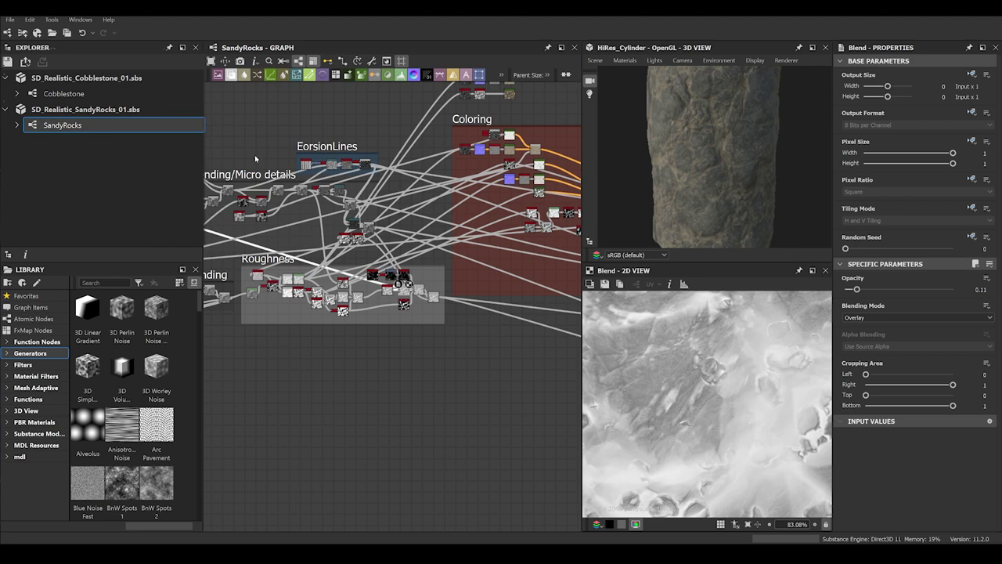
scroll(345, 257, up, 5)
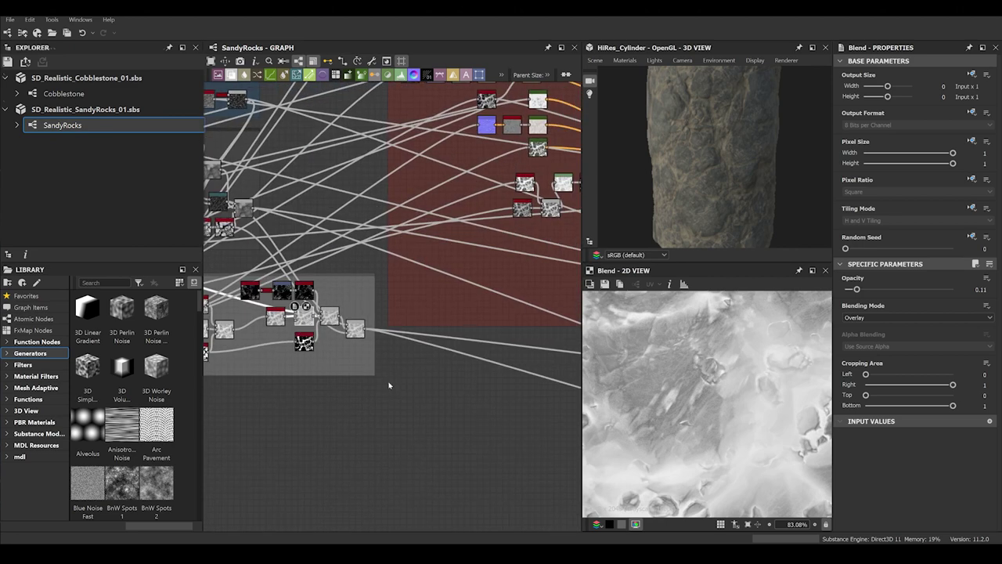
scroll(307, 343, up, 6)
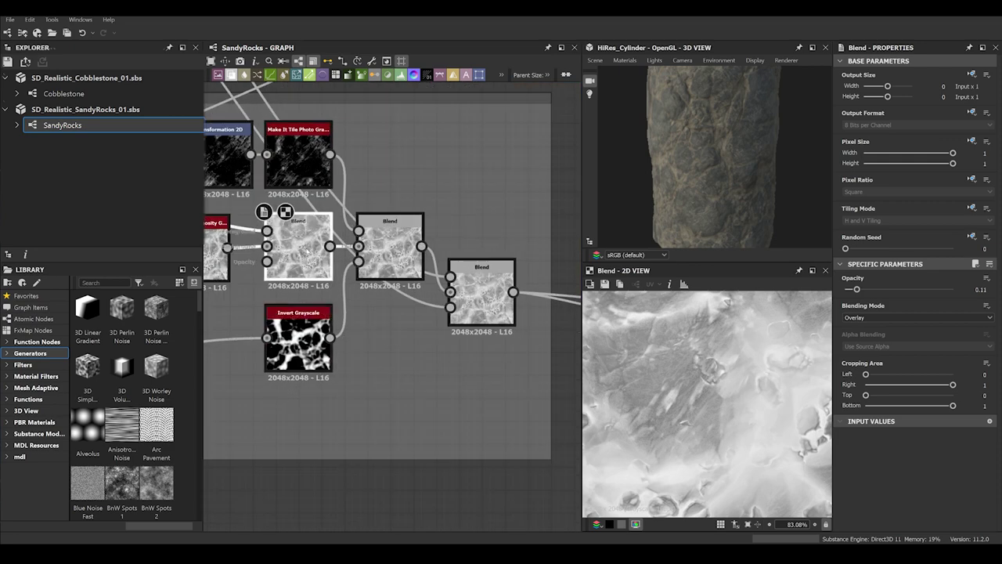
click(401, 250)
click(482, 291)
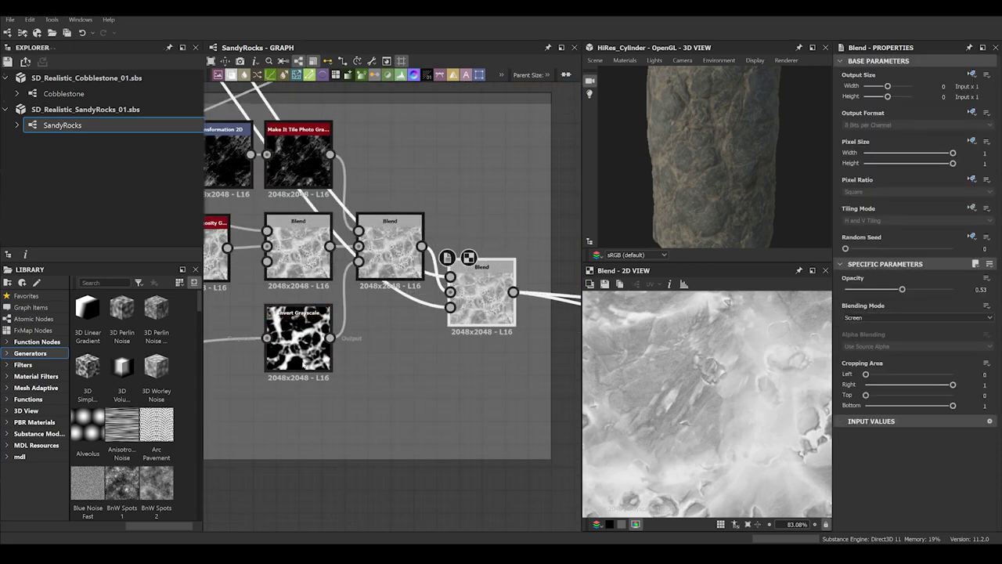
Return to the Coloring frame and preview the dark gray Gradient Map driven by the Roughness frame's output
scroll(368, 311, down, 1)
scroll(368, 310, down, 3)
middle_drag(524, 169, 398, 254)
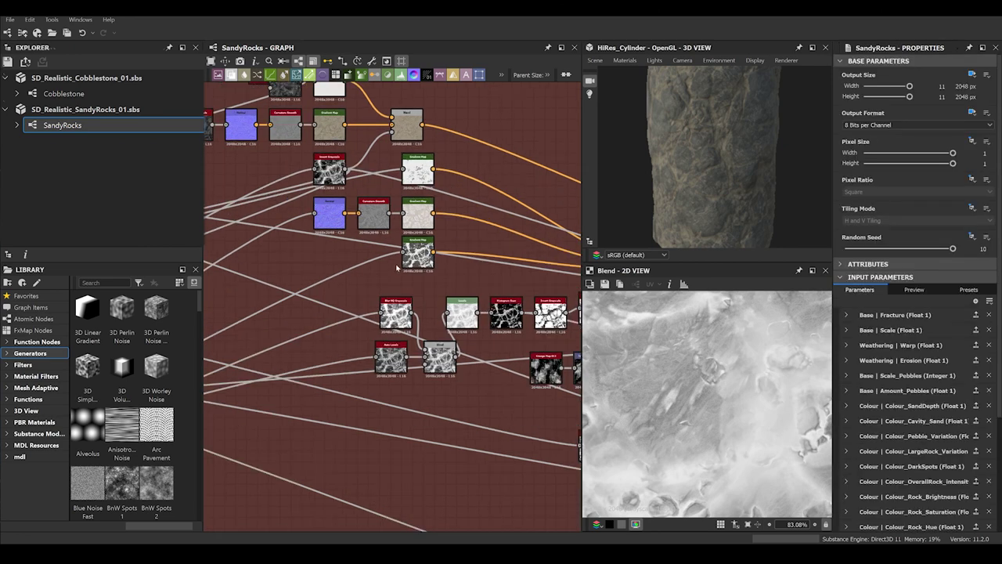
double_click(420, 262)
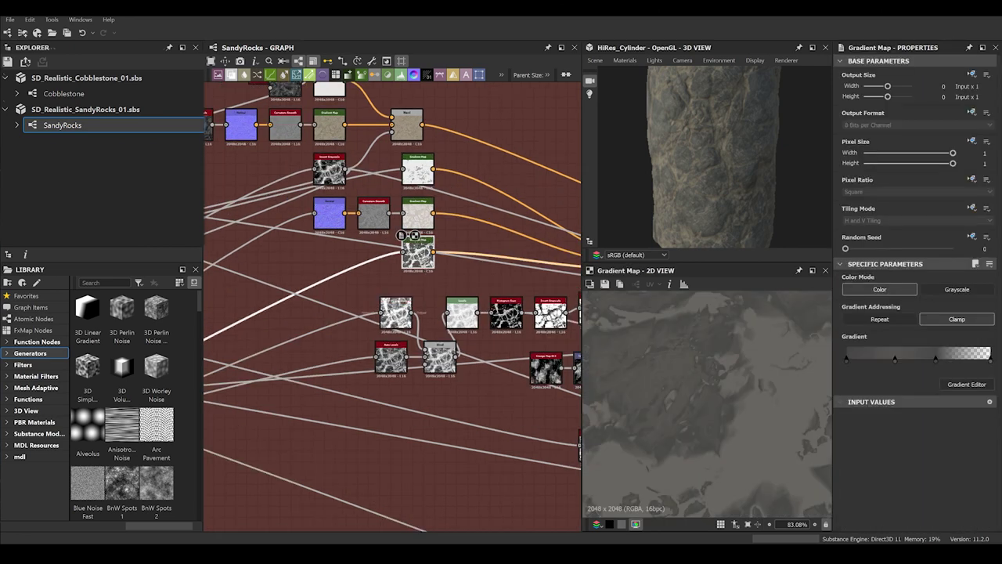
scroll(391, 324, down, 1)
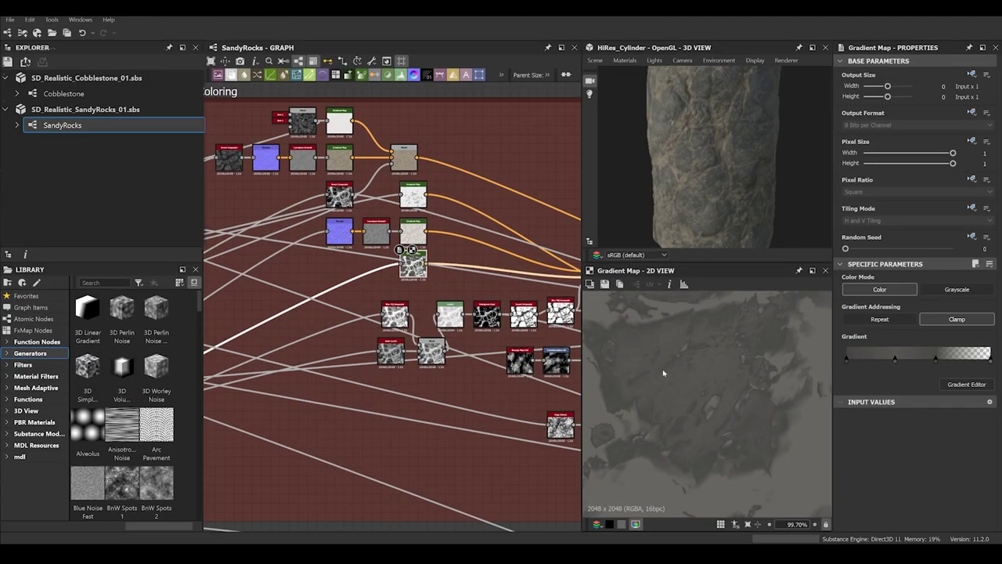
middle_drag(664, 370, 681, 377)
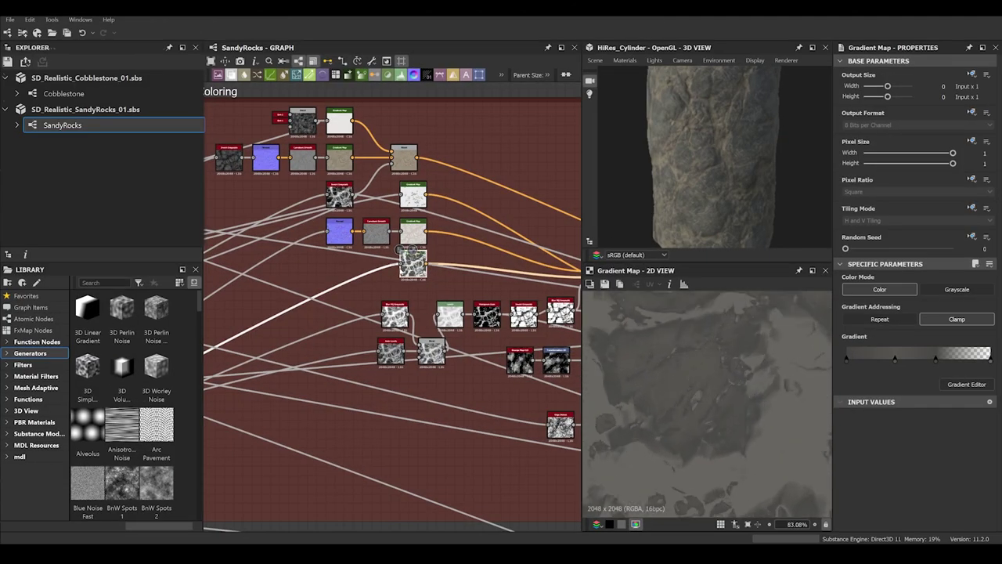
Preview the Max (Lighten) Blend of the Gradient Maps and inspect the rock color close up on the 3D cylinder
scroll(409, 272, up, 2)
middle_drag(464, 307, 266, 276)
double_click(530, 227)
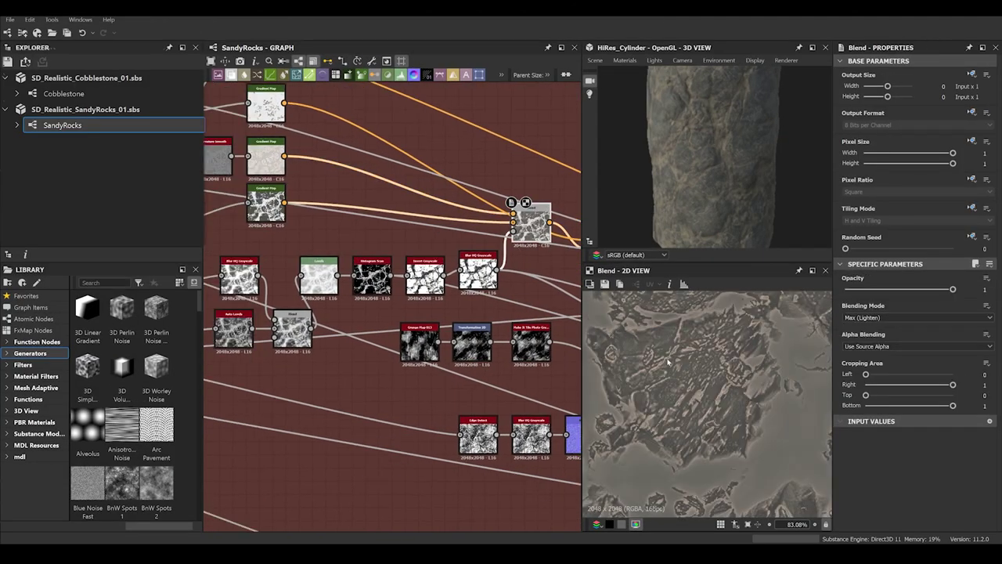
scroll(683, 387, up, 2)
scroll(702, 135, up, 2)
drag(713, 142, 707, 152)
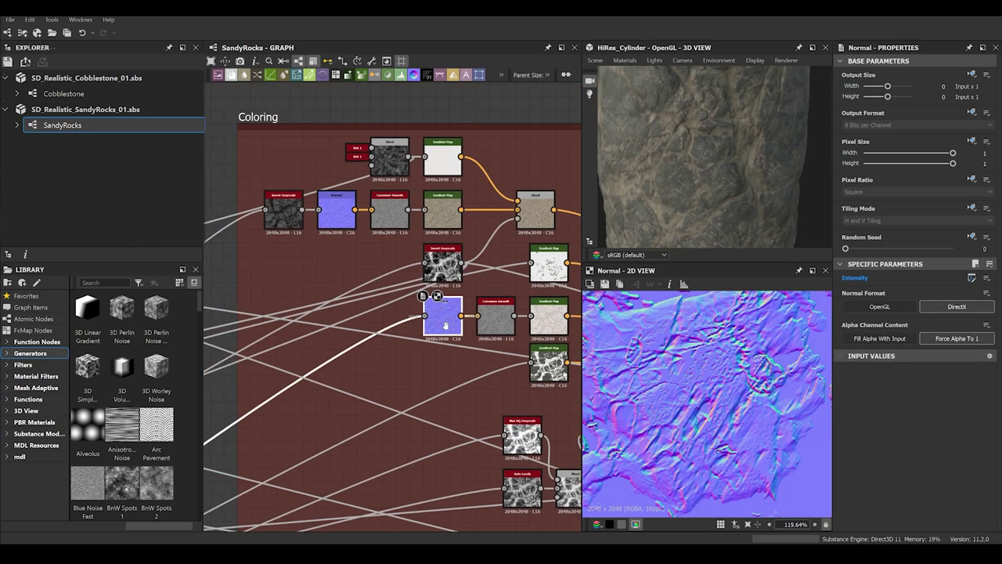
Examine the Normal node feeding the Coloring frame's lower Curvature Smooth and its full normal map output
scroll(346, 242, up, 2)
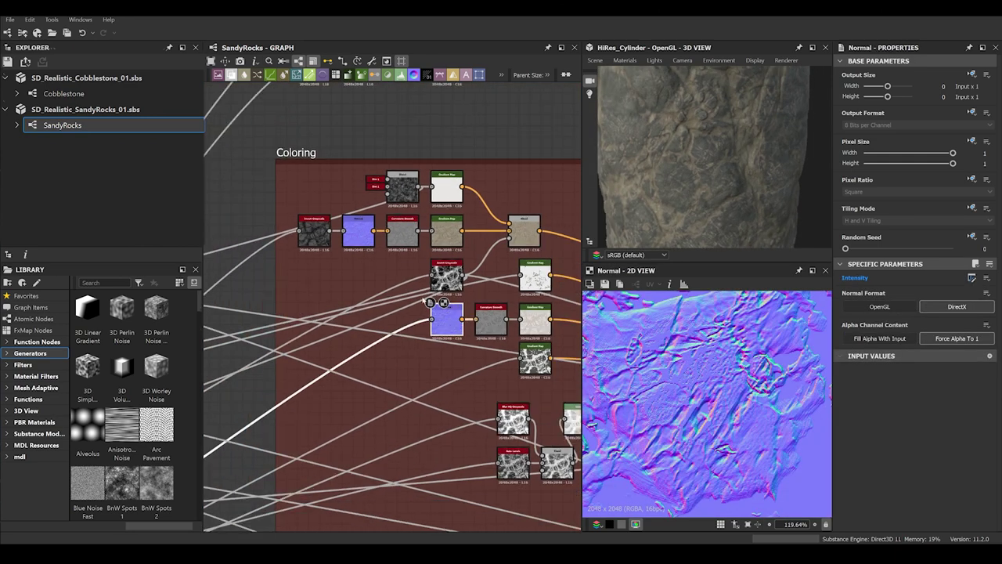
middle_drag(442, 224, 369, 215)
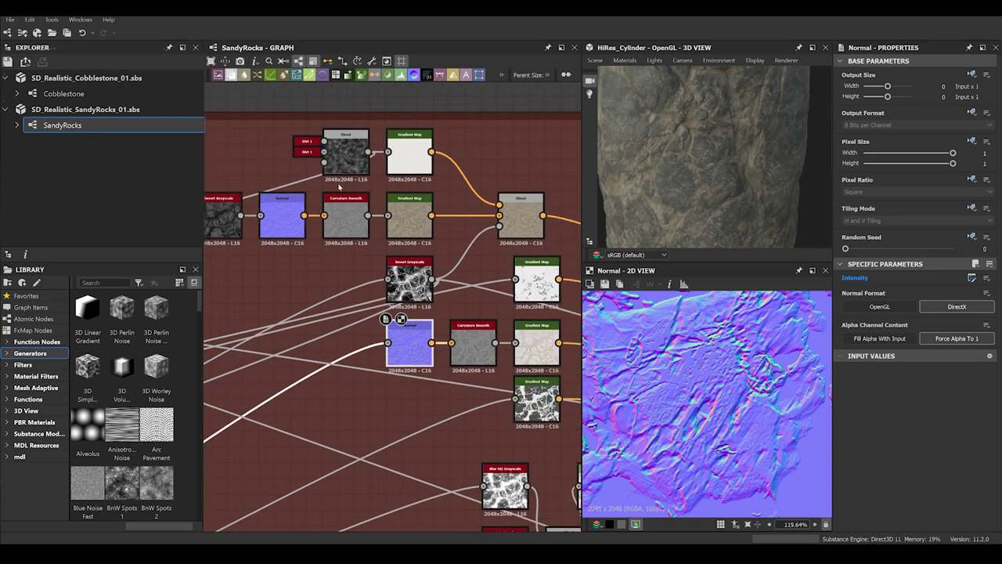
scroll(413, 324, up, 2)
middle_drag(413, 324, 373, 267)
scroll(646, 409, down, 6)
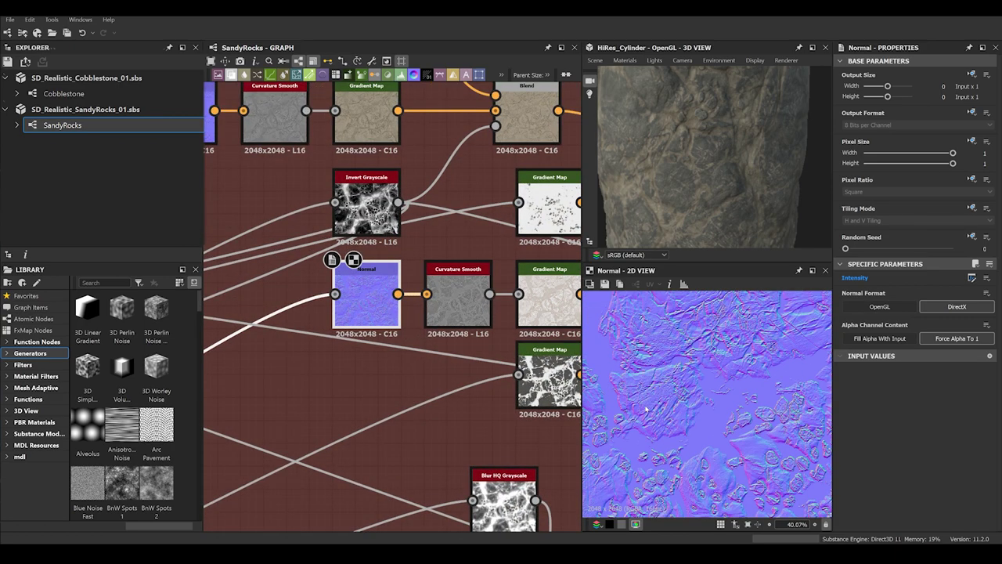
Inspect the Coloring frame's lower Curvature Smooth and preview the beige Gradient Map it feeds
double_click(460, 296)
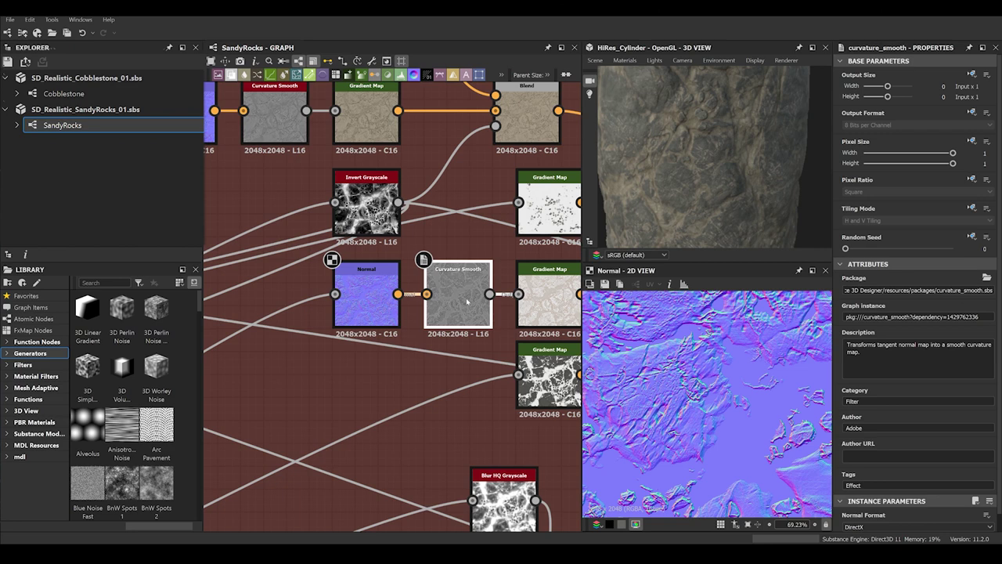
middle_drag(505, 315, 388, 294)
double_click(434, 277)
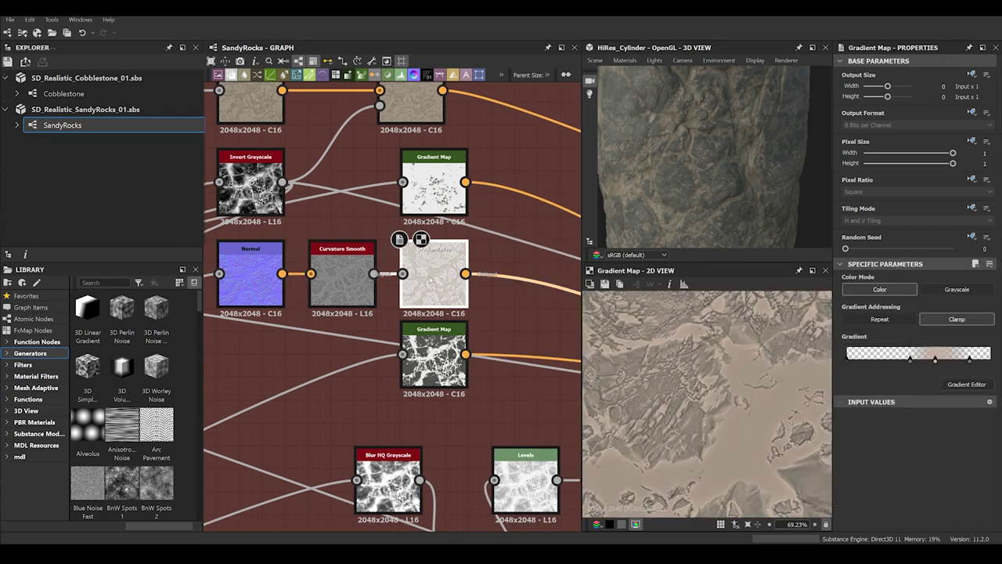
scroll(660, 386, up, 1)
Follow the Gradient Maps to the Max (Lighten) Blend and compare its output with the beige and dark gray inputs
middle_drag(478, 314, 282, 212)
scroll(468, 285, down, 2)
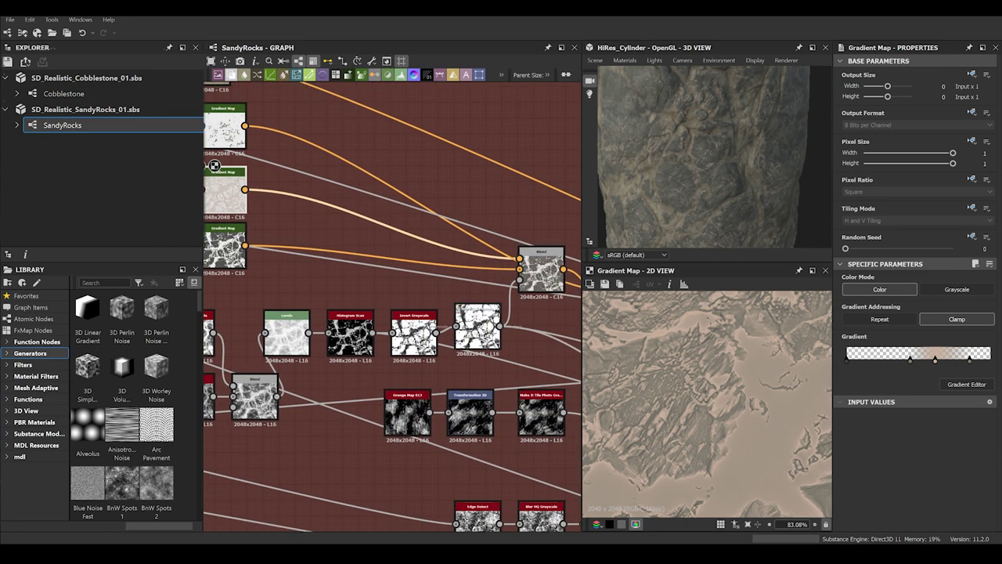
double_click(534, 266)
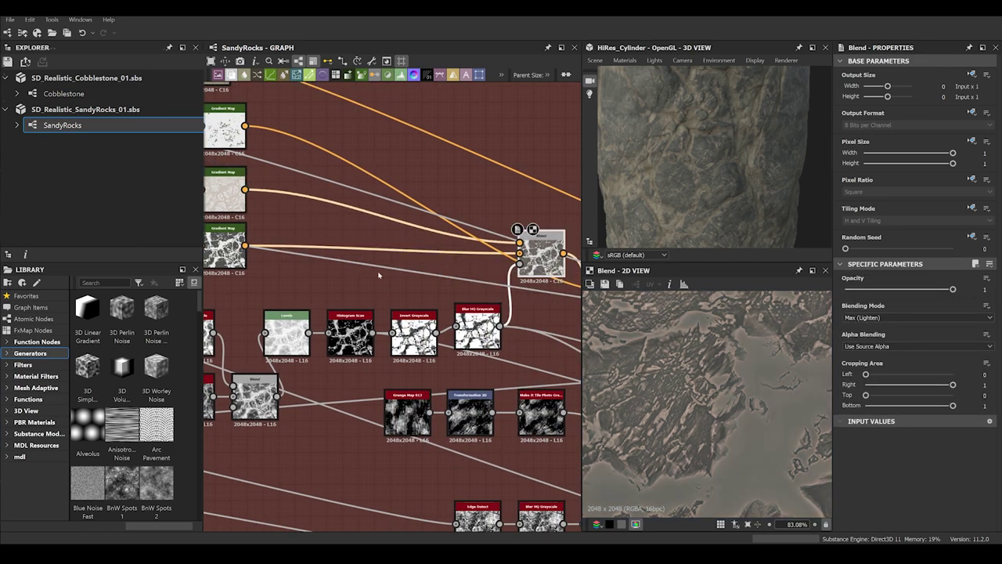
double_click(225, 249)
double_click(225, 193)
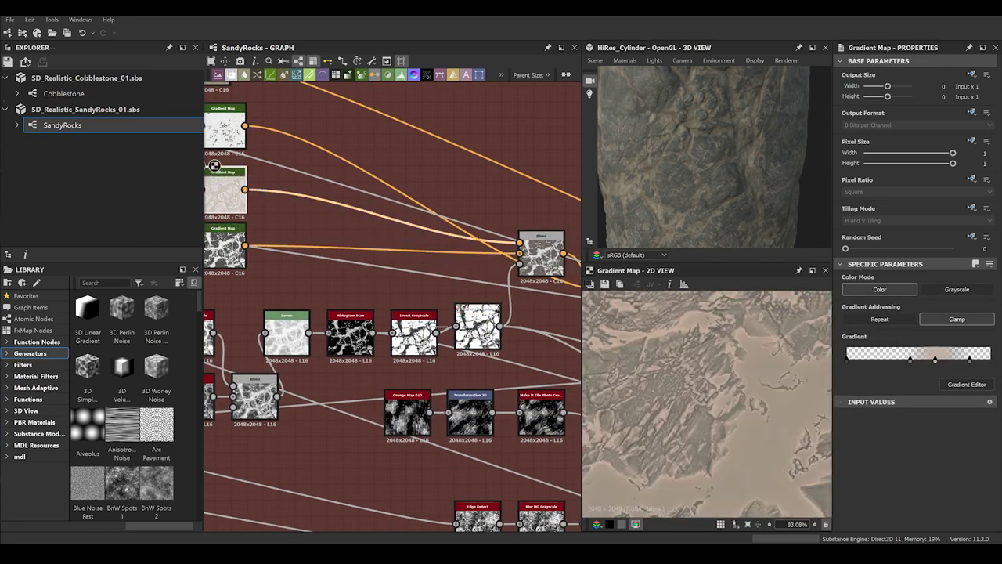
double_click(541, 258)
Inspect the beige and dark gray Gradient Maps close up, comparing them with the 3D cylinder and the Blend output
double_click(226, 192)
scroll(655, 390, up, 3)
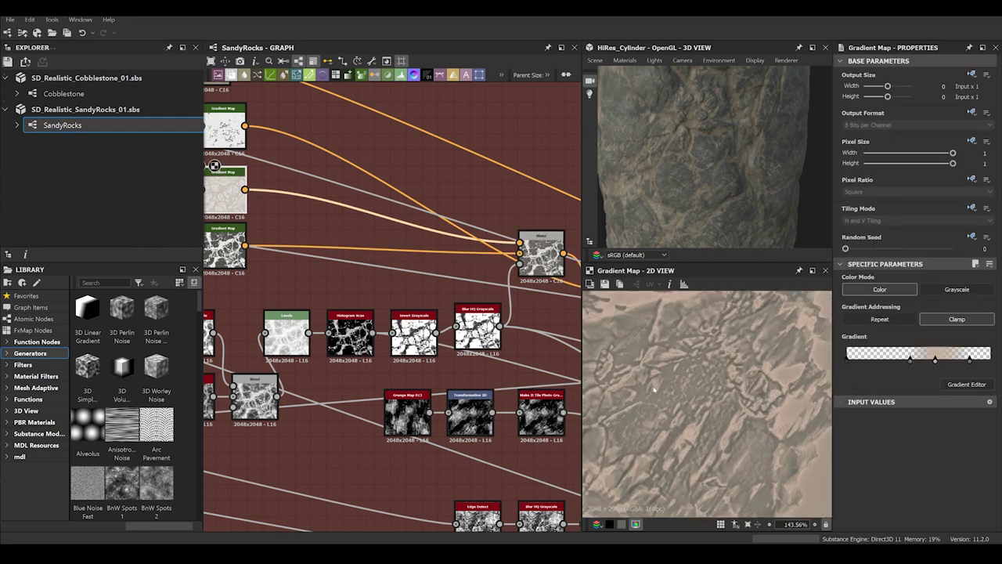
double_click(225, 247)
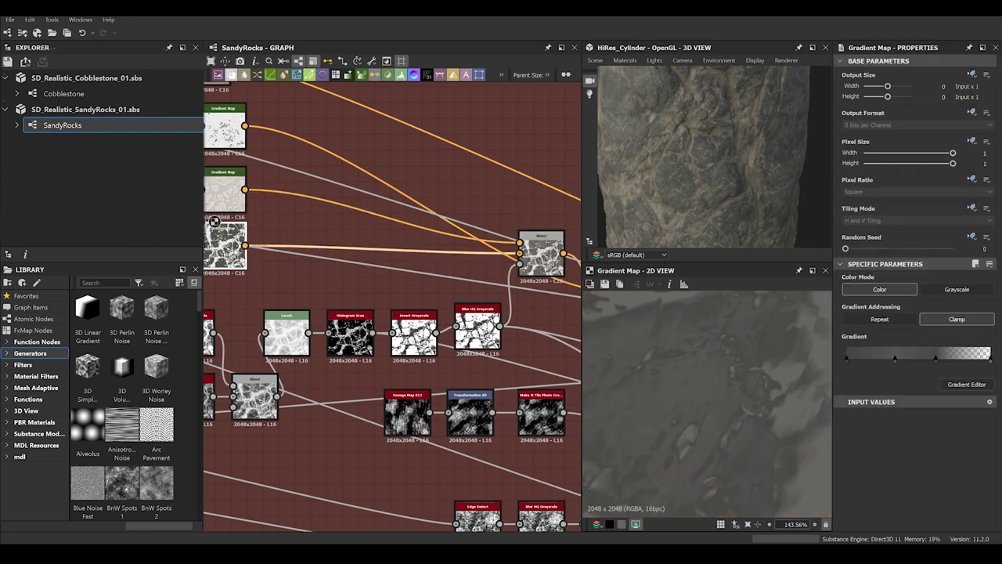
scroll(677, 197, up, 2)
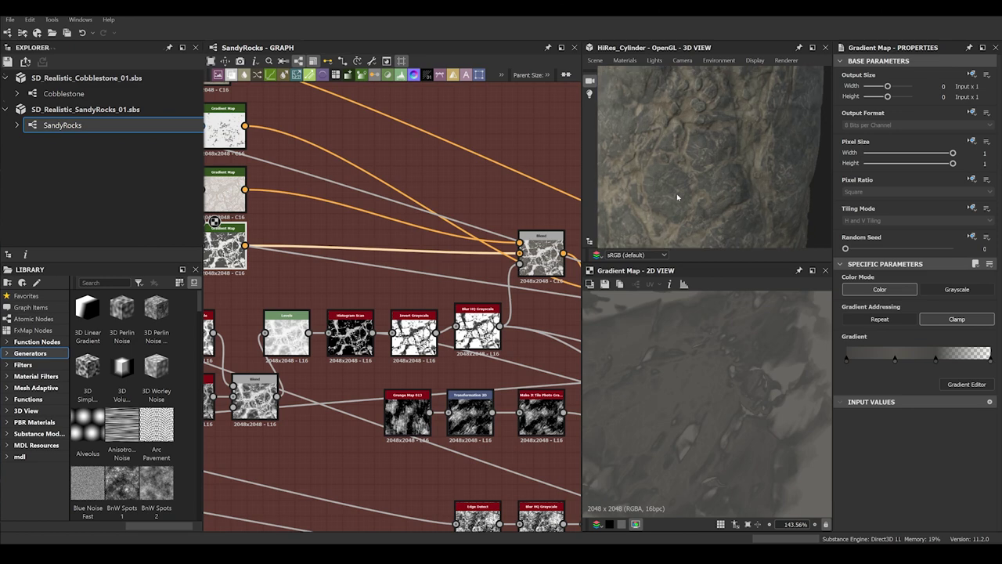
double_click(542, 259)
Preview the Coloring frame's Blur HQ Grayscale and the full output of the Blend combining it with Auto Levels
middle_drag(286, 373, 276, 321)
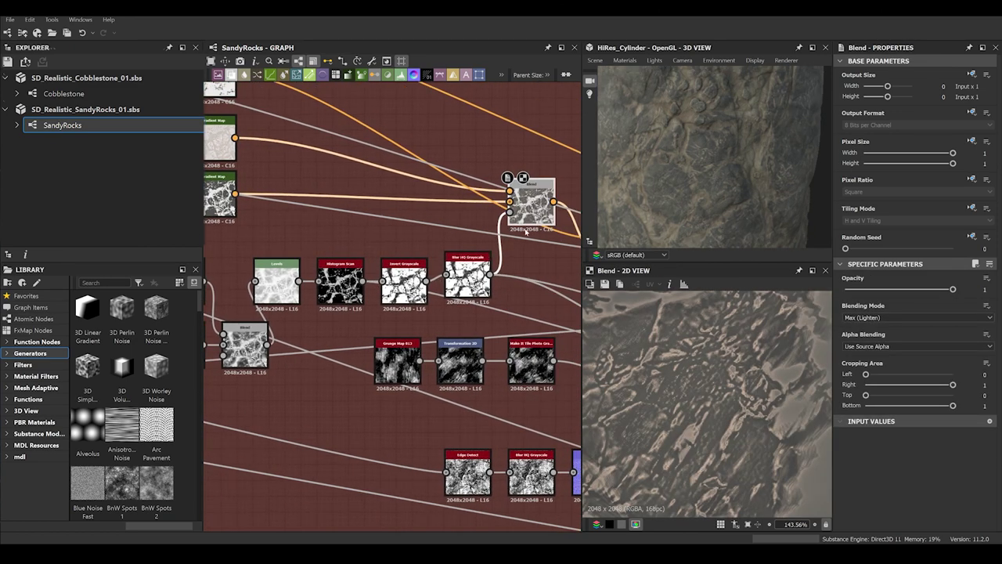
middle_drag(424, 287, 499, 247)
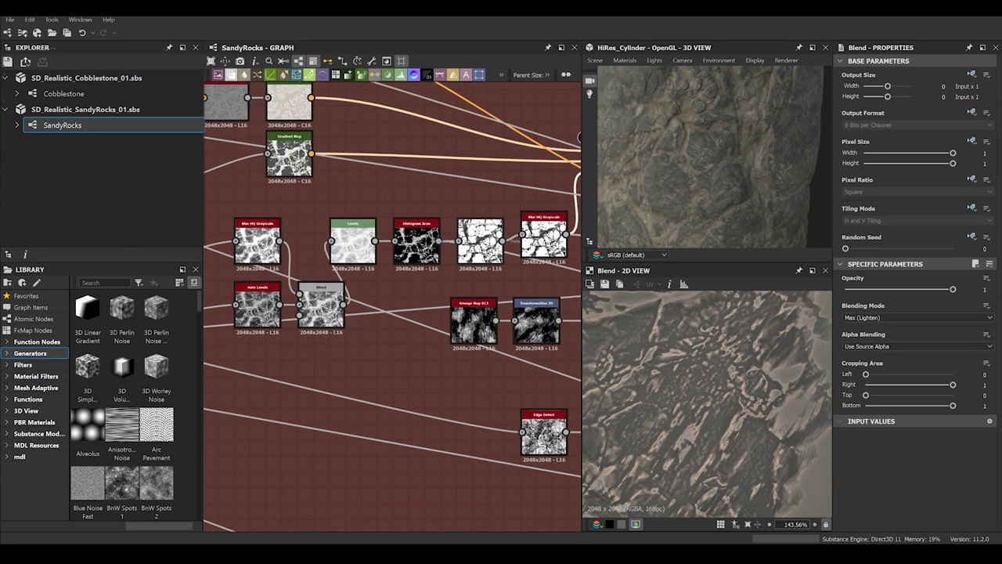
double_click(259, 244)
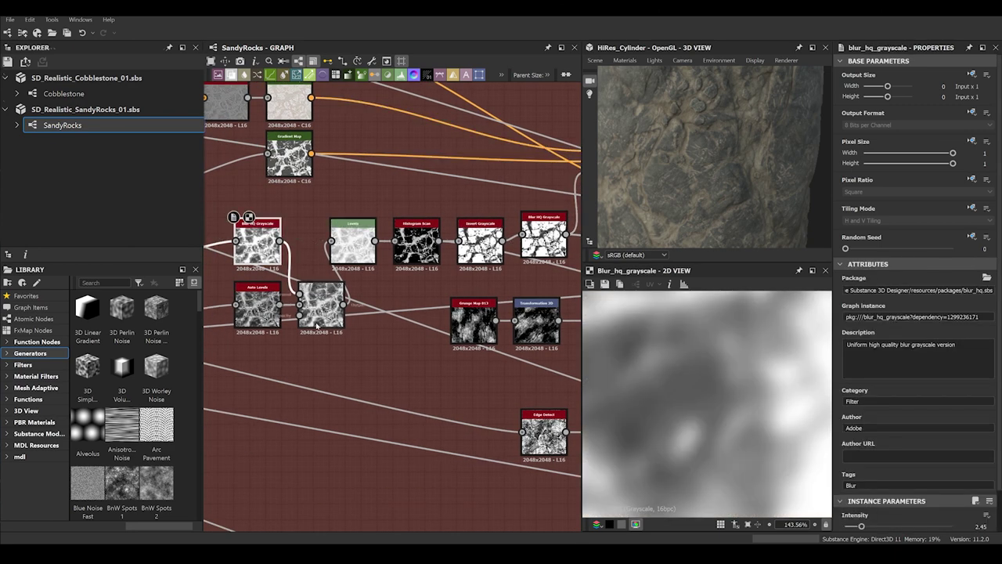
click(317, 317)
double_click(317, 316)
scroll(634, 404, down, 12)
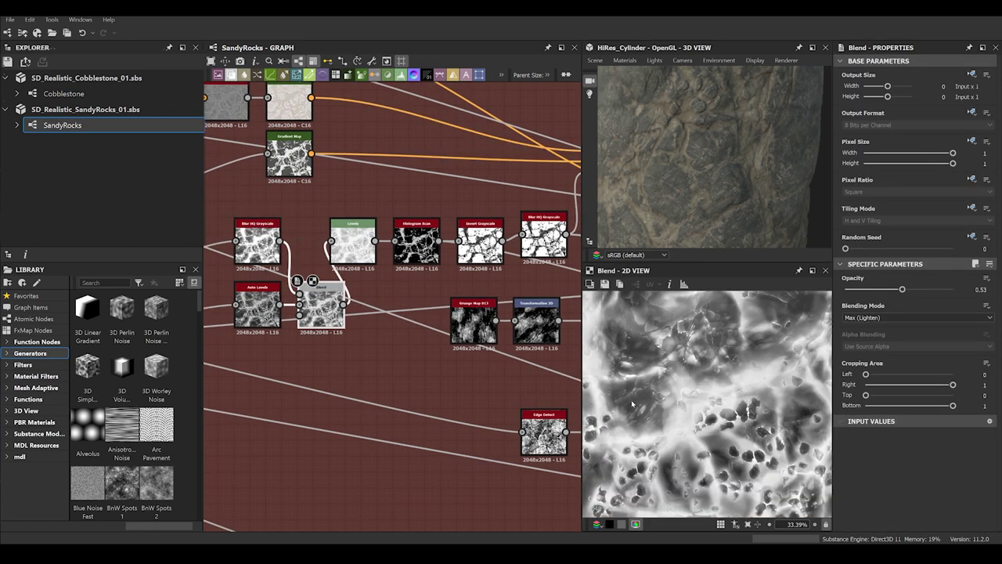
Trace the mask's source links to the Roughness frame and examine its Levels node and the Overlay Blend close up
scroll(633, 404, up, 1)
middle_drag(372, 316, 575, 277)
scroll(570, 278, down, 4)
drag(458, 245, 461, 283)
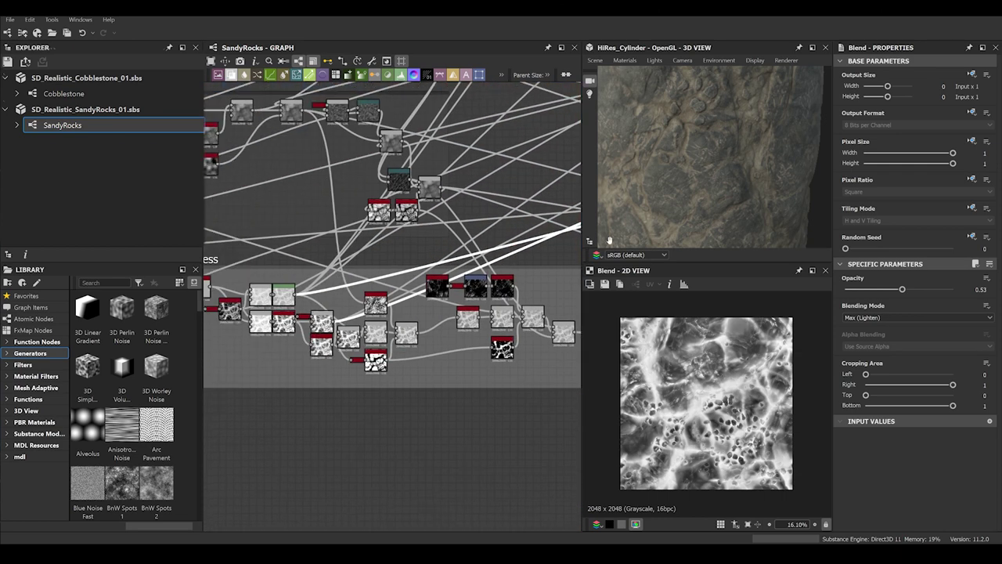
scroll(479, 297, up, 3)
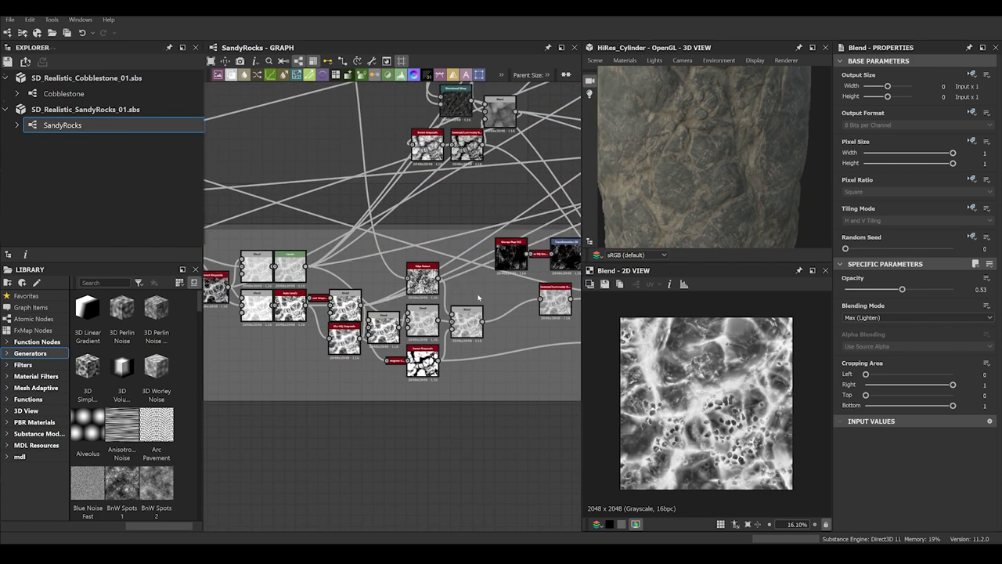
double_click(291, 269)
double_click(346, 306)
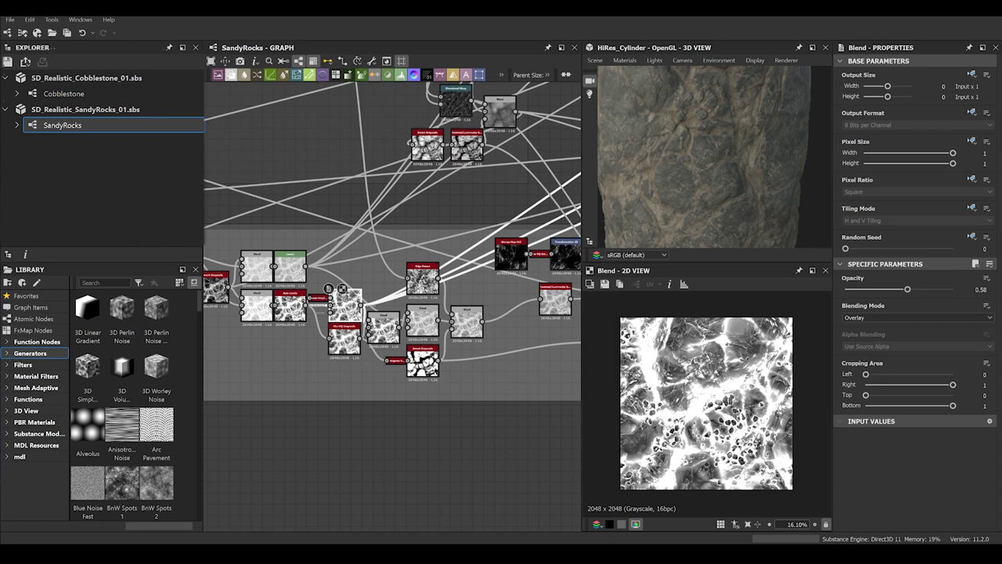
scroll(689, 408, up, 7)
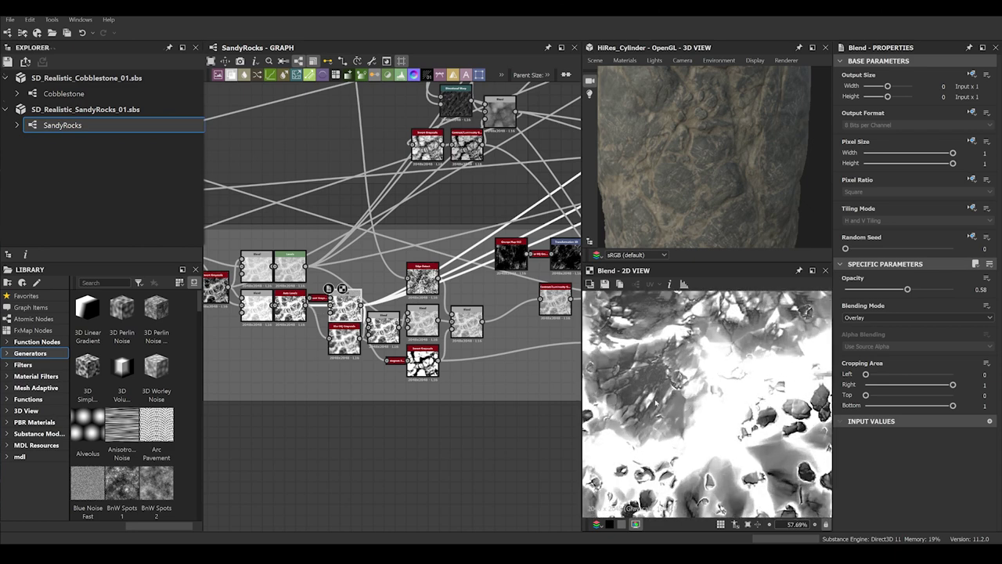
Inspect the Roughness frame's Min (Darken) Blend and Edge Detect, and preview the Subtract Blend they lead into
double_click(384, 326)
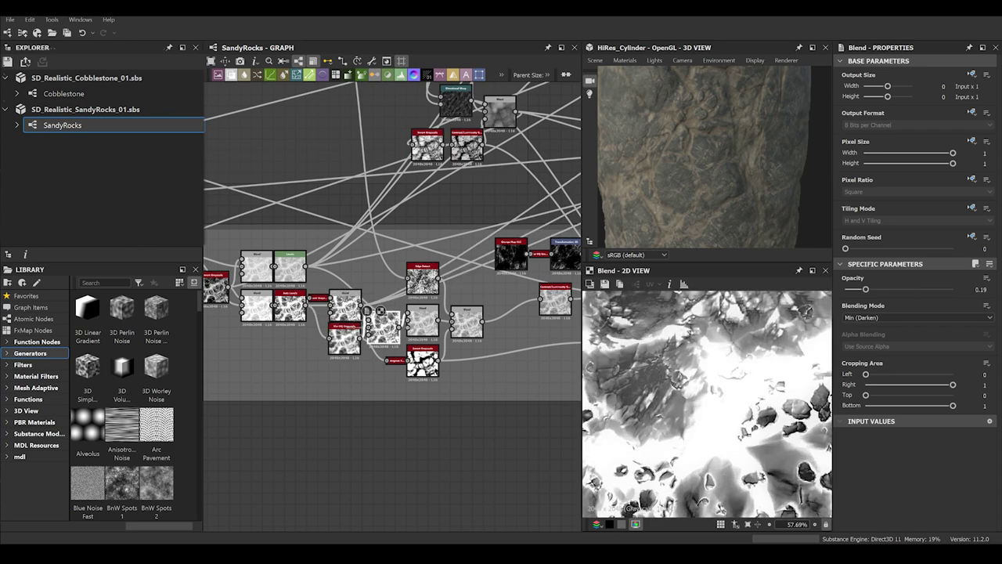
double_click(423, 279)
double_click(423, 320)
double_click(466, 322)
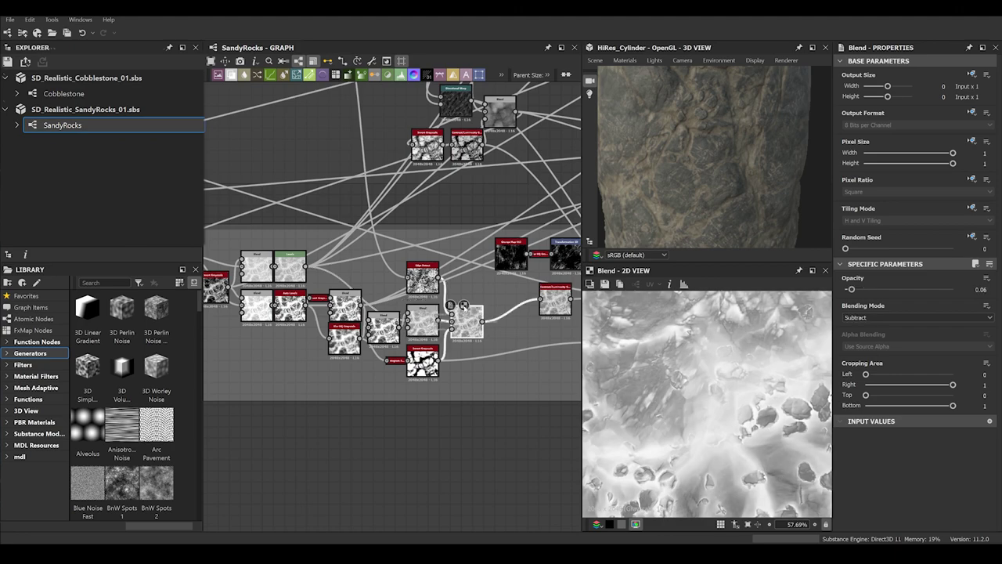
Return to the Coloring frame and examine the Blur HQ Grayscale node and the dark gray Gradient Map's full output
middle_drag(513, 245, 196, 352)
scroll(495, 213, up, 3)
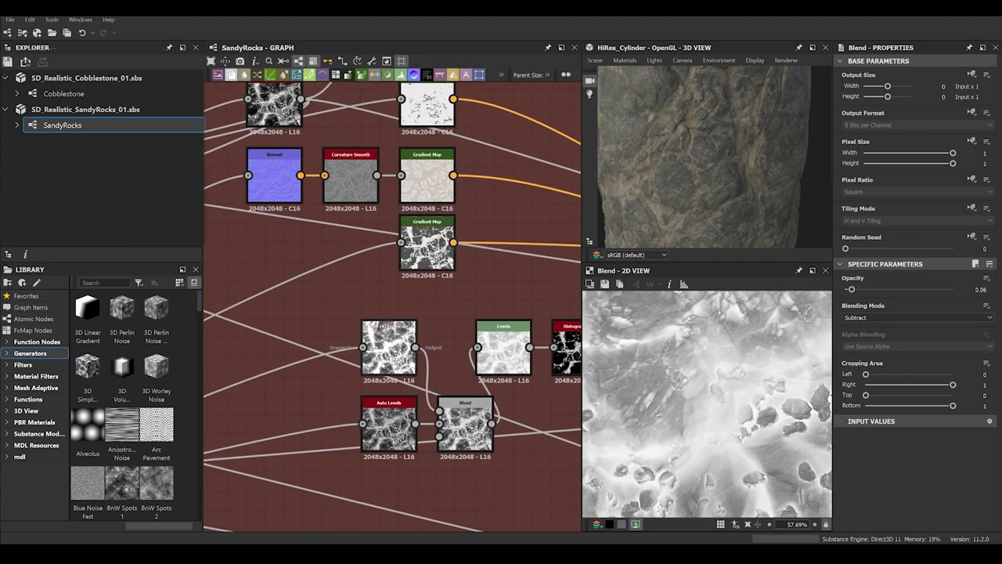
double_click(387, 346)
middle_drag(399, 356, 386, 267)
scroll(649, 371, down, 5)
scroll(650, 371, down, 2)
scroll(650, 371, up, 2)
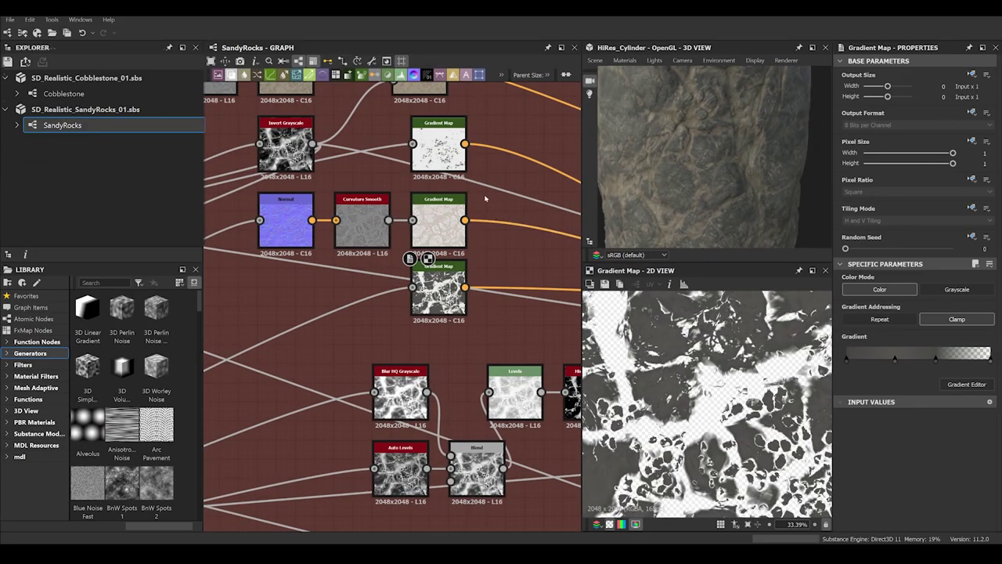
click(440, 290)
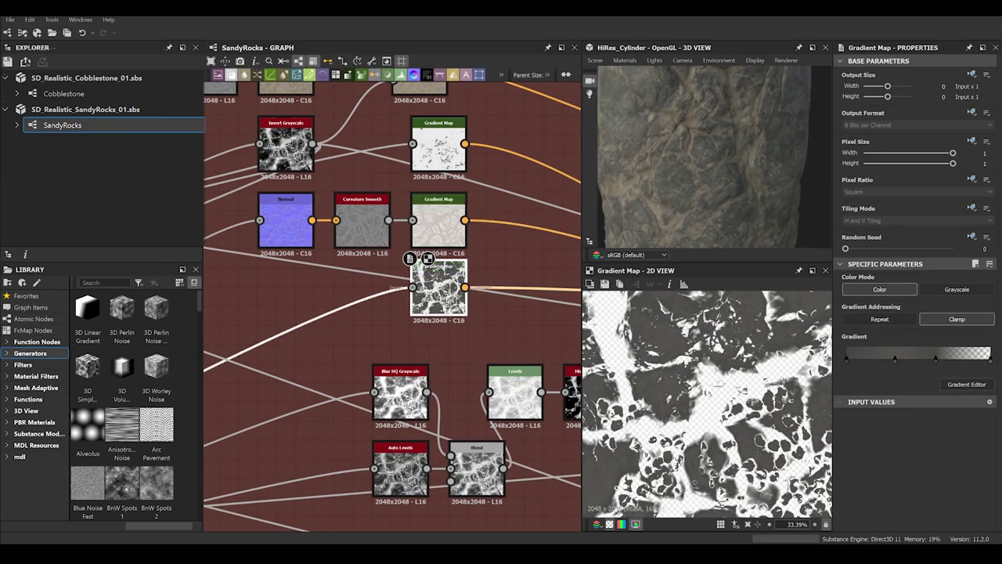
Trace the dark gray Gradient Map back to the Roughness frame, preview its first Contrast/Luminosity node and orbit the 3D cylinder
scroll(494, 350, down, 7)
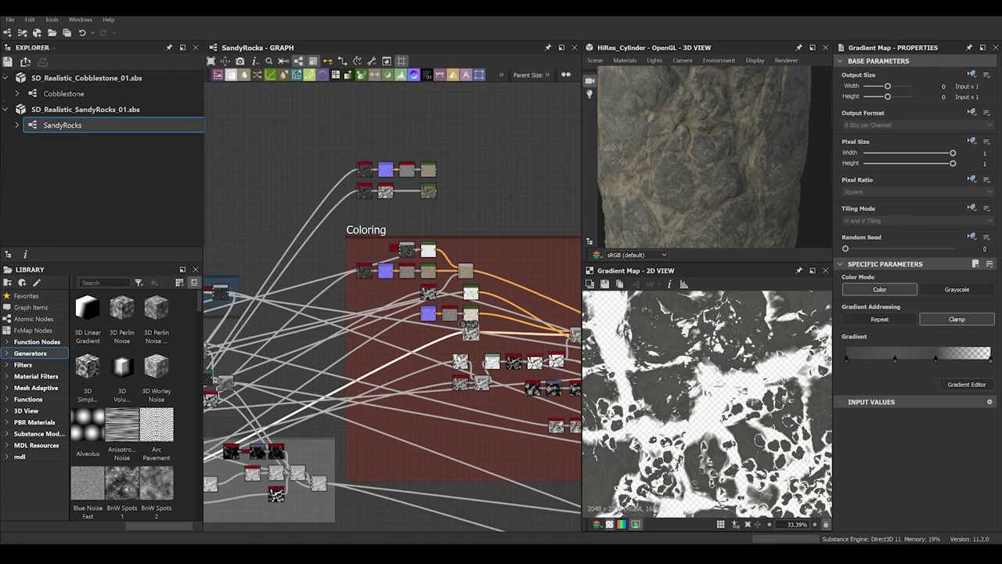
middle_drag(401, 382, 585, 199)
scroll(433, 313, up, 5)
middle_drag(328, 302, 512, 312)
scroll(512, 312, down, 1)
scroll(509, 313, down, 1)
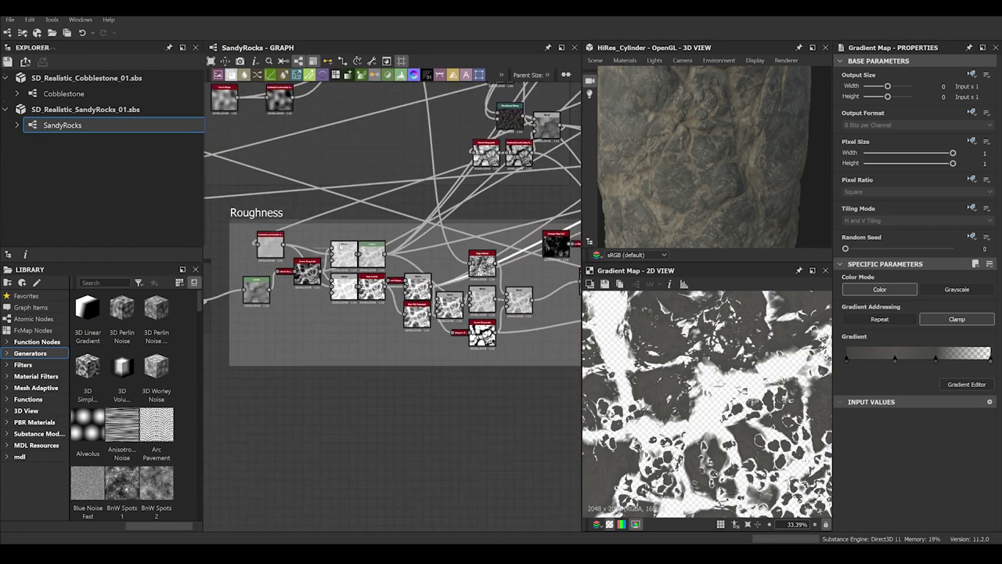
click(274, 241)
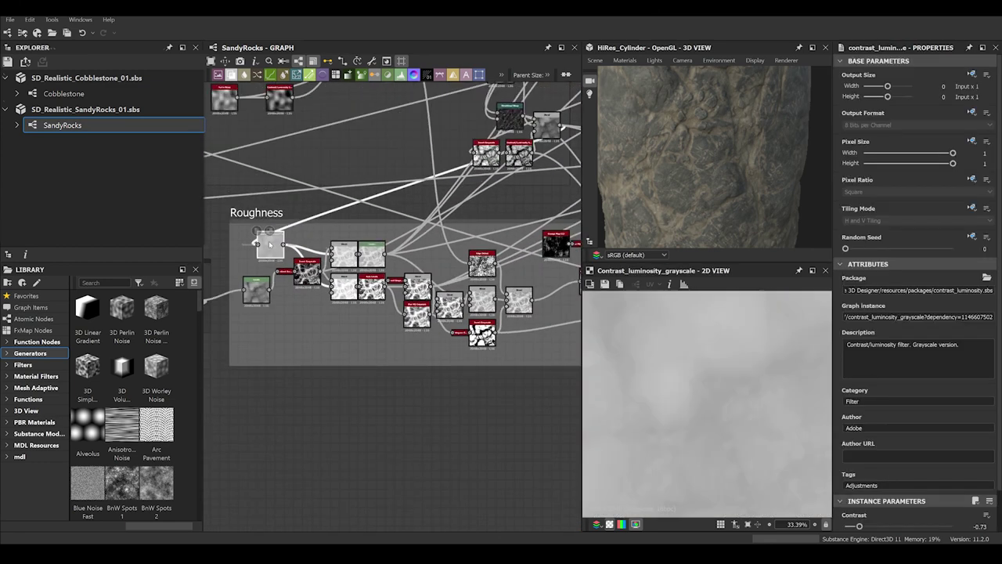
drag(707, 165, 689, 152)
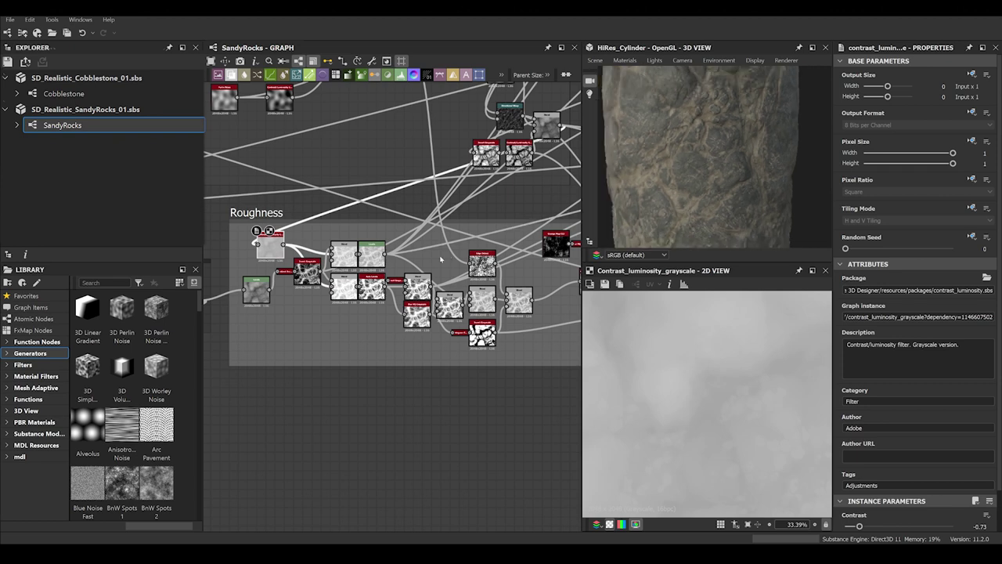
Examine the Roughness frame's Edge Detect link and inspect the Subtract Blend's surface detail close up
scroll(440, 259, up, 1)
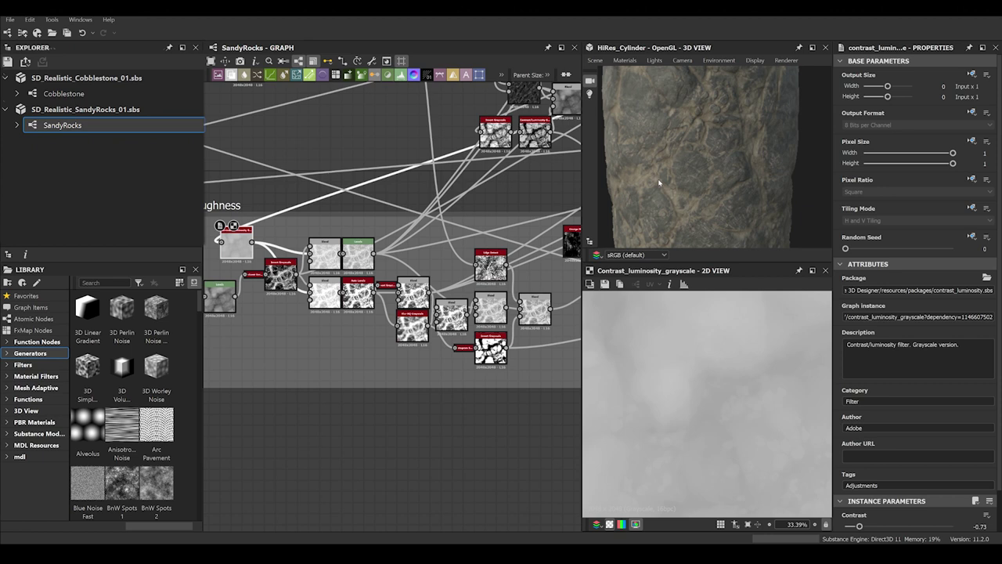
scroll(412, 283, up, 1)
scroll(450, 302, down, 2)
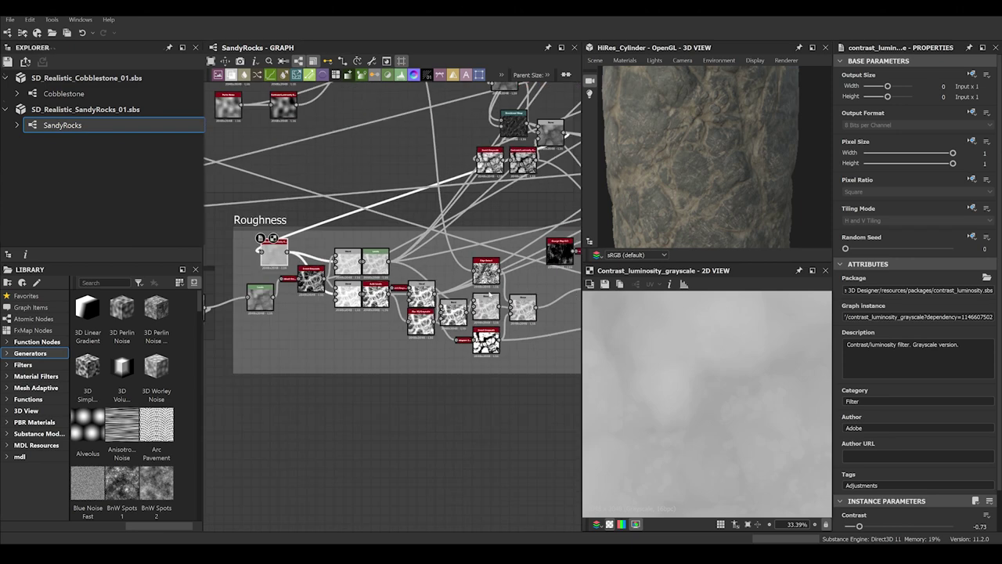
middle_drag(462, 304, 421, 297)
scroll(429, 286, up, 3)
click(460, 253)
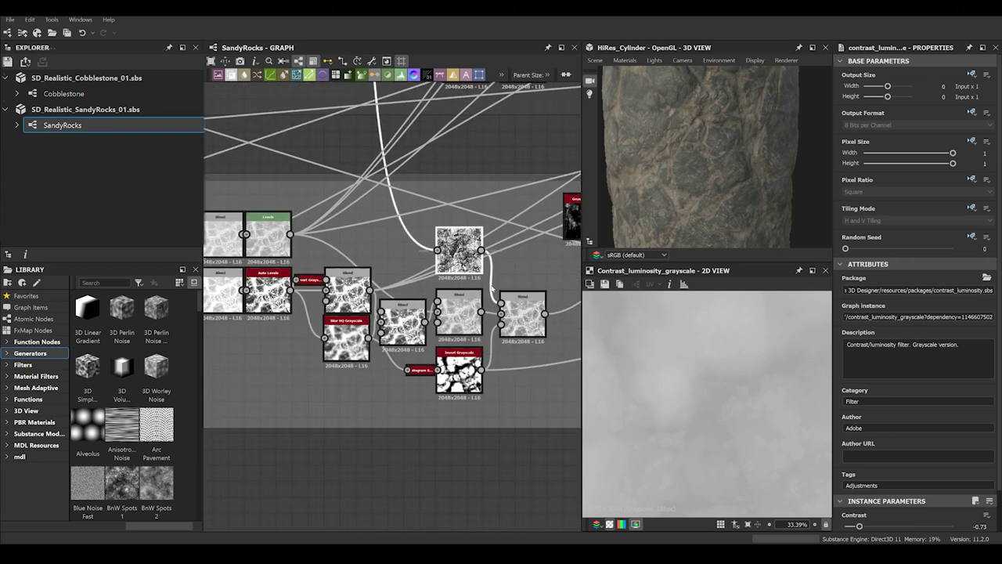
double_click(522, 316)
scroll(684, 403, up, 1)
scroll(684, 402, up, 5)
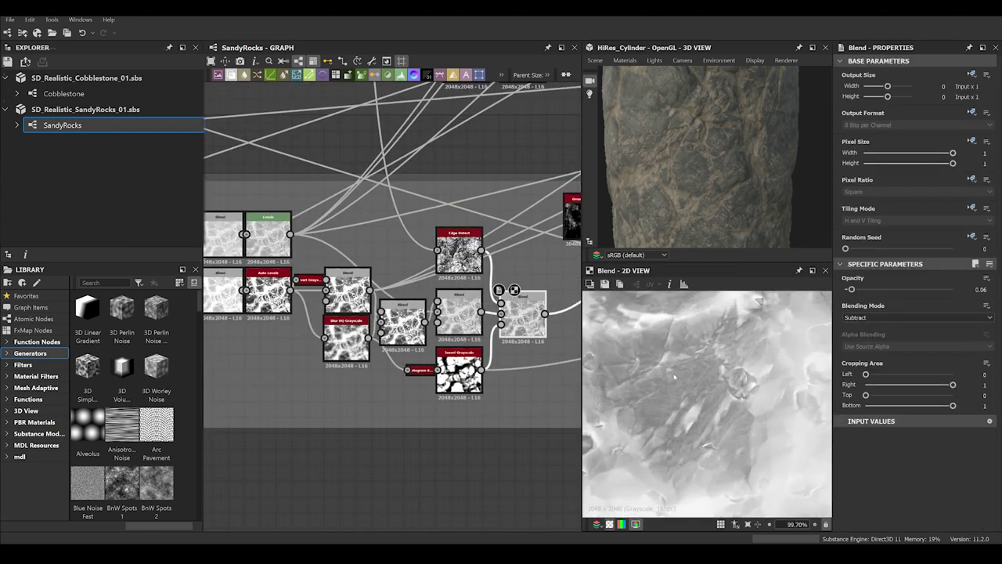
middle_drag(706, 438, 697, 501)
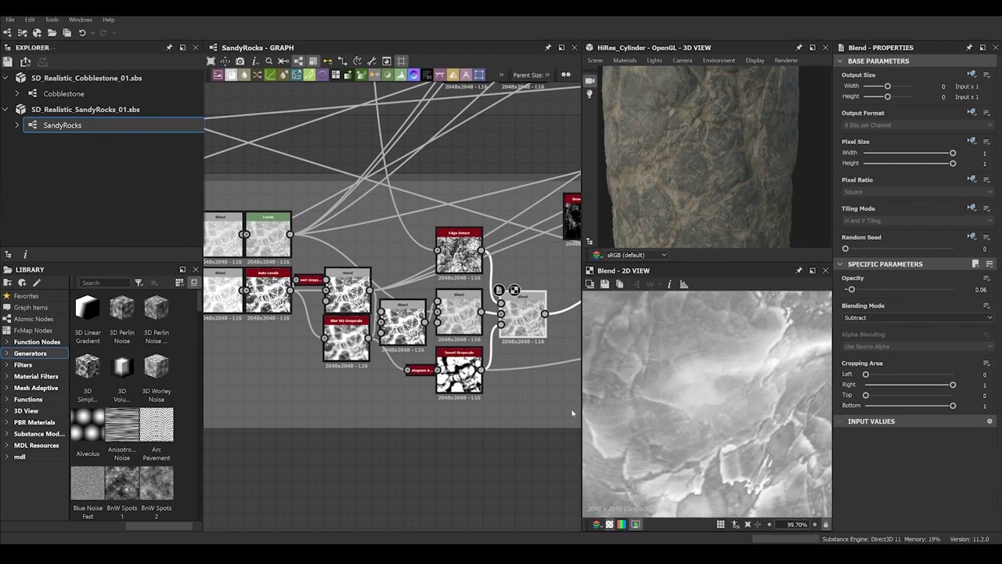
Go to the Coloring frame to preview the dark gray Gradient Map and follow its input link back to the Roughness frame
scroll(560, 383, down, 4)
middle_drag(548, 368, 430, 383)
scroll(485, 343, up, 4)
scroll(403, 302, up, 1)
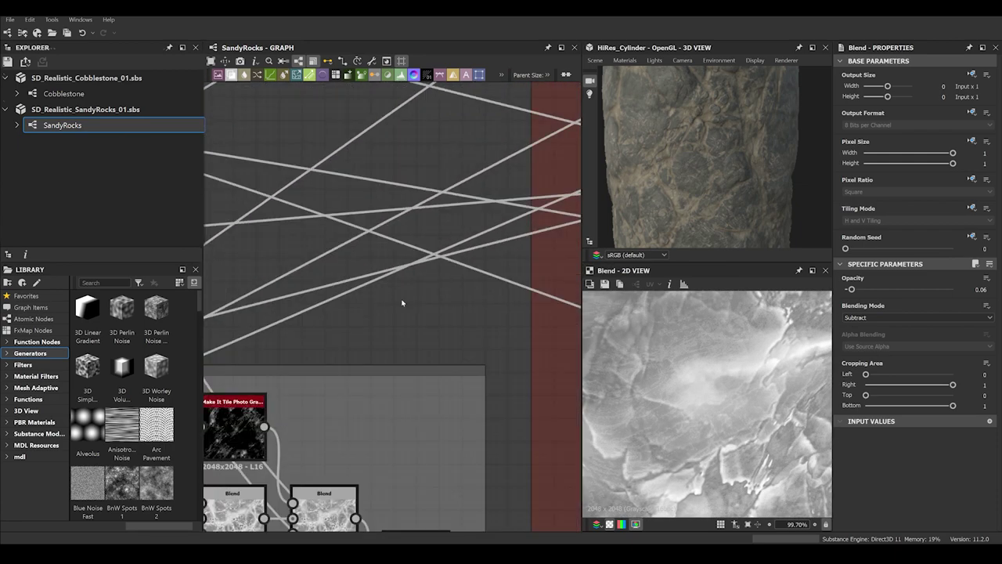
middle_drag(564, 298, 410, 259)
scroll(409, 259, down, 2)
middle_drag(501, 270, 362, 304)
scroll(363, 303, down, 4)
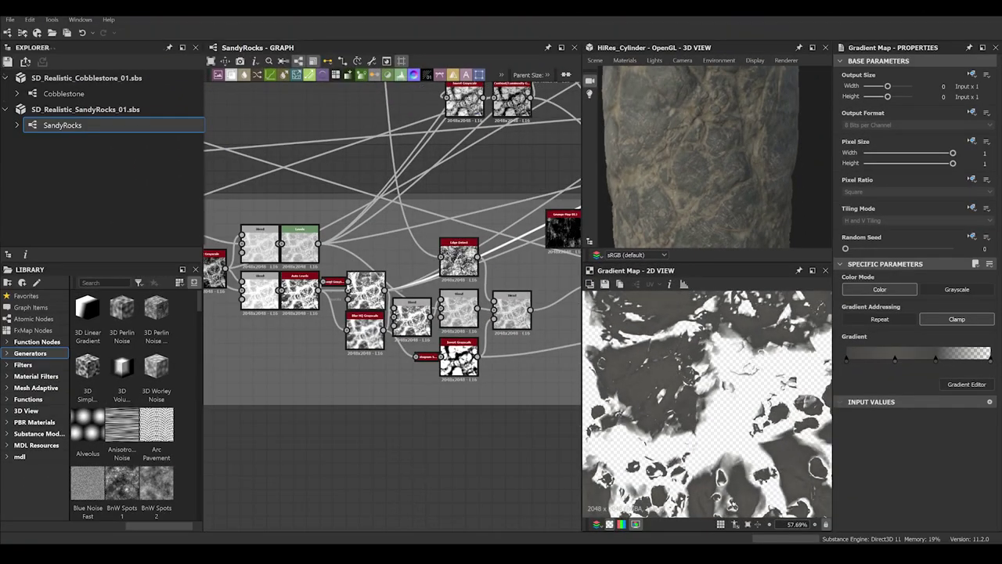
Preview the Roughness frame's Overlay Blend and survey its outgoing links to the Coloring frame
scroll(358, 288, up, 4)
double_click(361, 292)
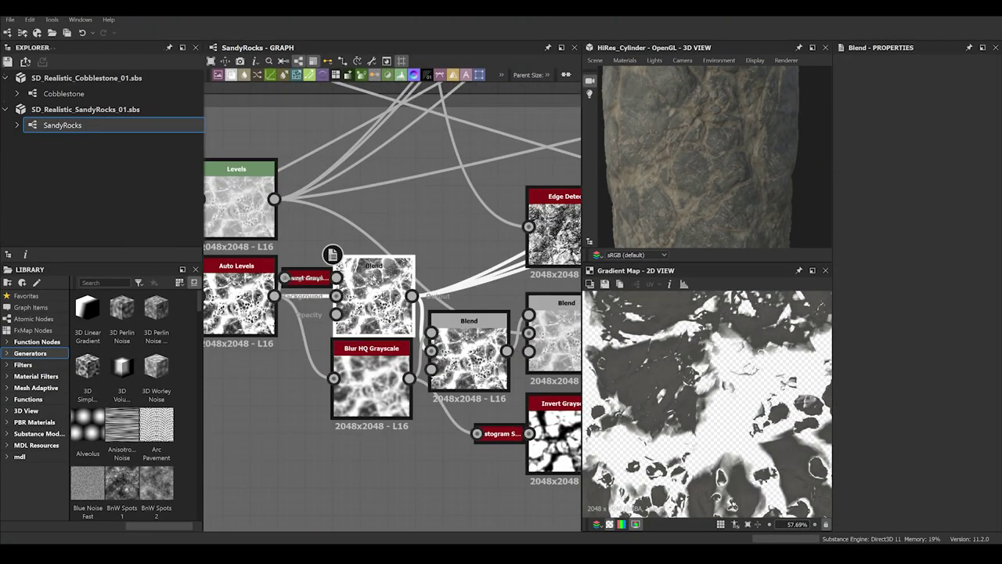
scroll(647, 370, down, 5)
scroll(392, 290, down, 5)
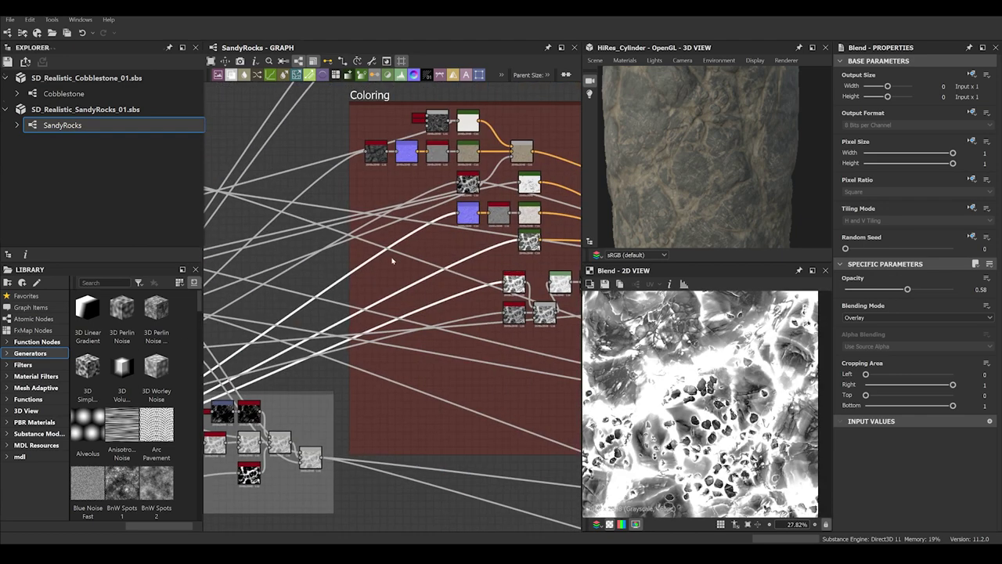
Return to the Coloring frame and open the dark gray Gradient Map driven by the Overlay Blend
middle_drag(392, 260, 336, 279)
scroll(467, 262, up, 5)
double_click(479, 259)
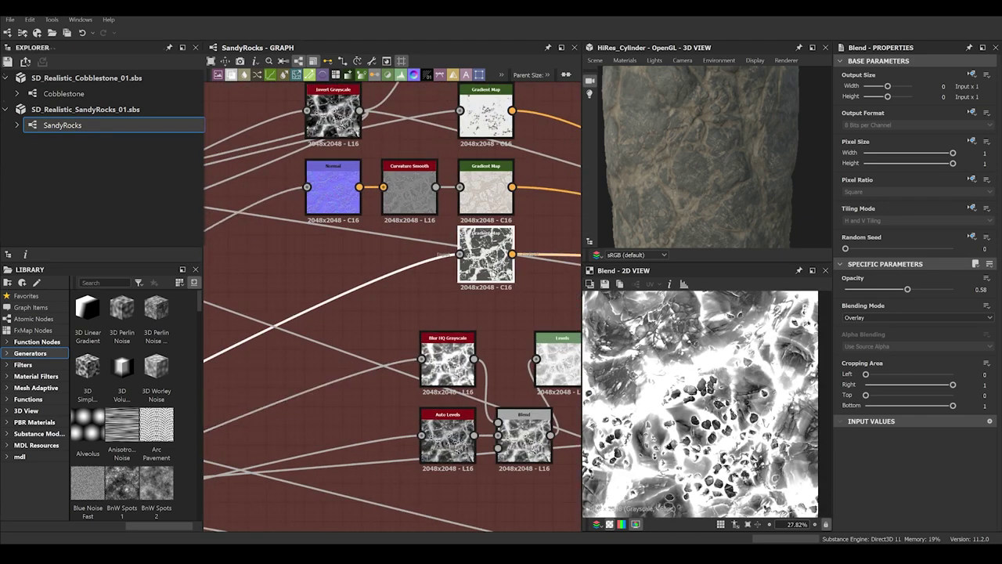
Inspect the dark gray Gradient Map up close and select the end key at position 1 in its Gradient Editor
scroll(663, 385, up, 2)
scroll(662, 385, up, 2)
middle_drag(662, 385, 700, 430)
scroll(697, 411, down, 1)
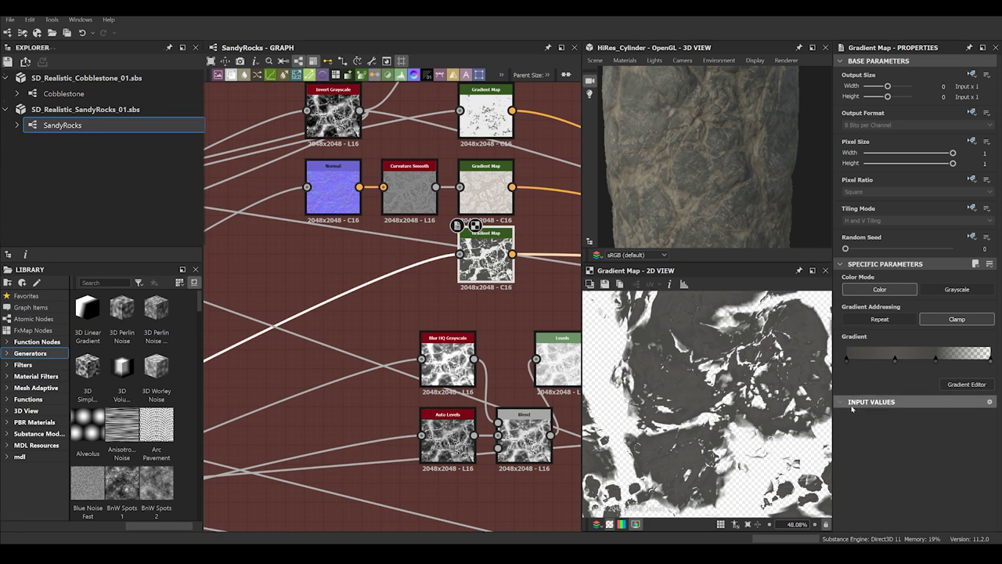
click(967, 383)
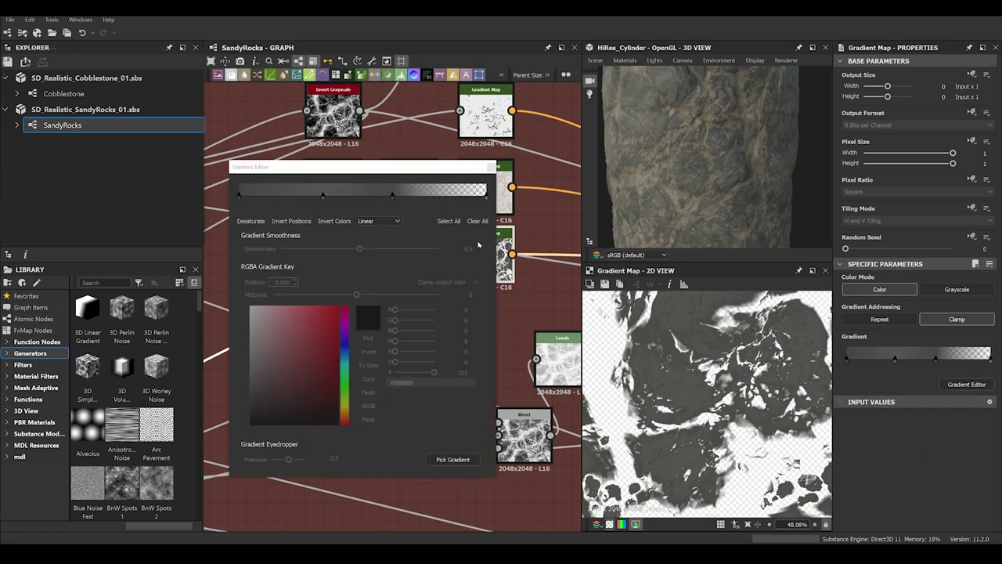
click(487, 197)
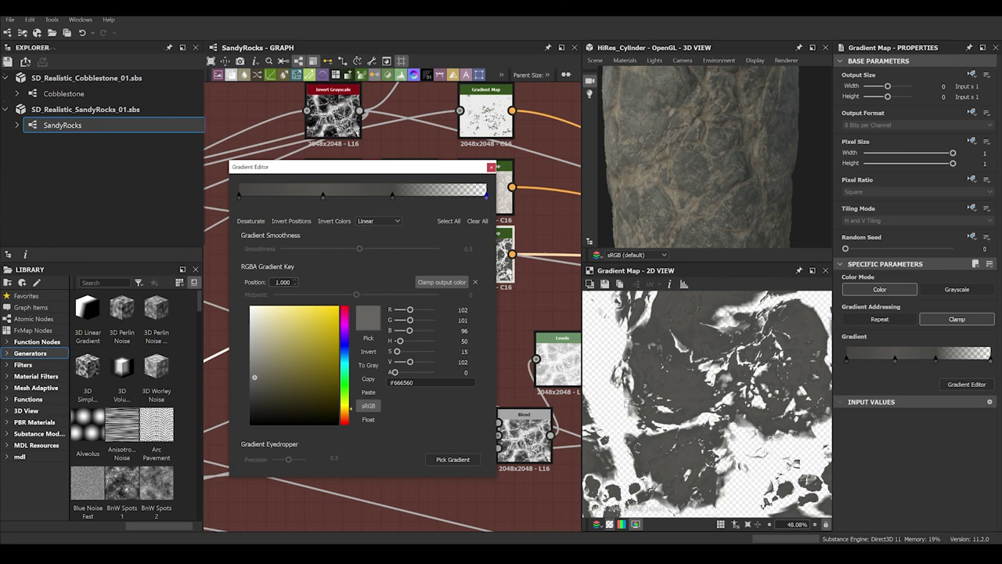
Compare the Gradient Map's 2D preview with the transparency checkerboard off and on, and close the Gradient Editor
middle_drag(675, 445, 667, 397)
scroll(759, 413, up, 2)
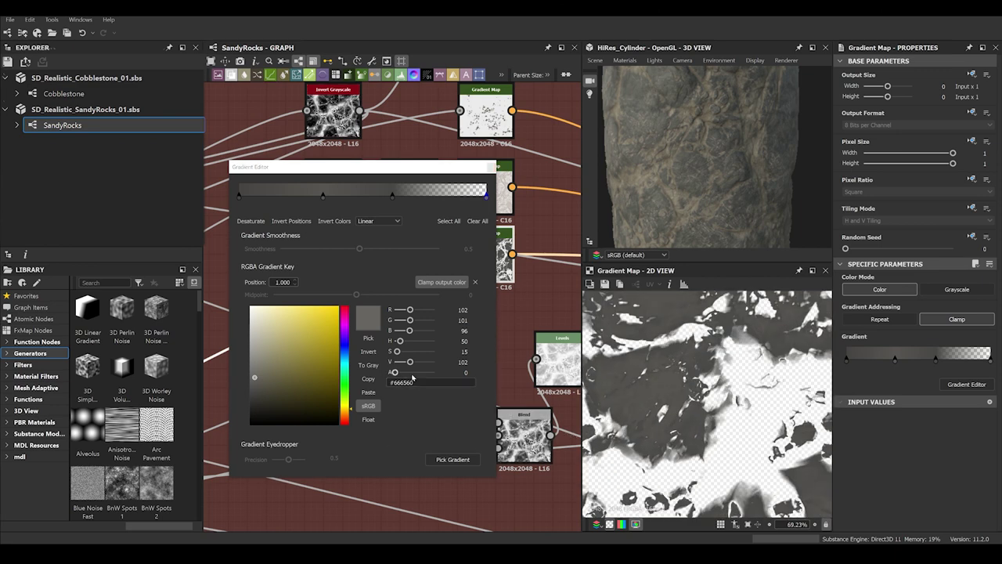
drag(395, 372, 356, 378)
click(611, 525)
middle_drag(712, 463, 676, 441)
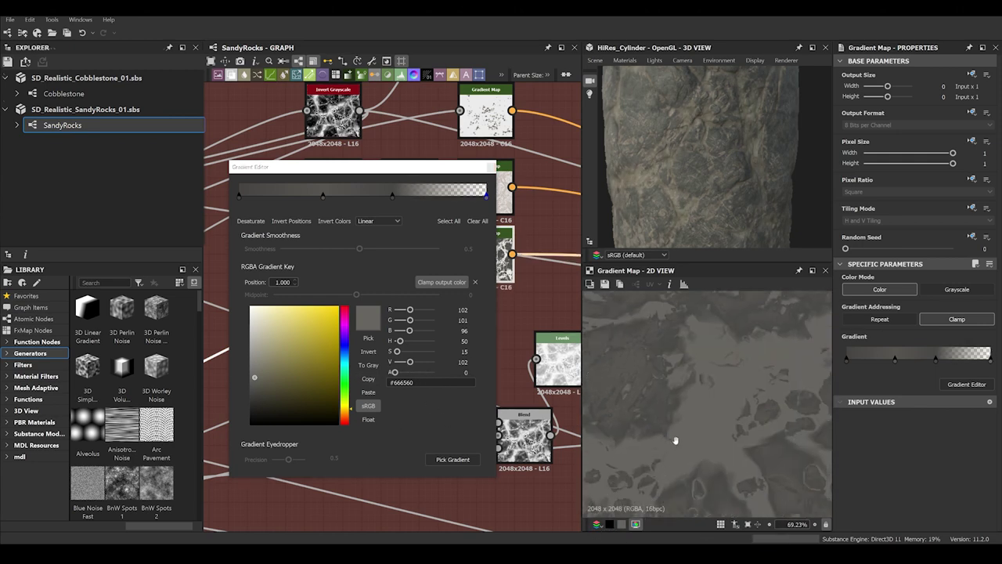
click(610, 524)
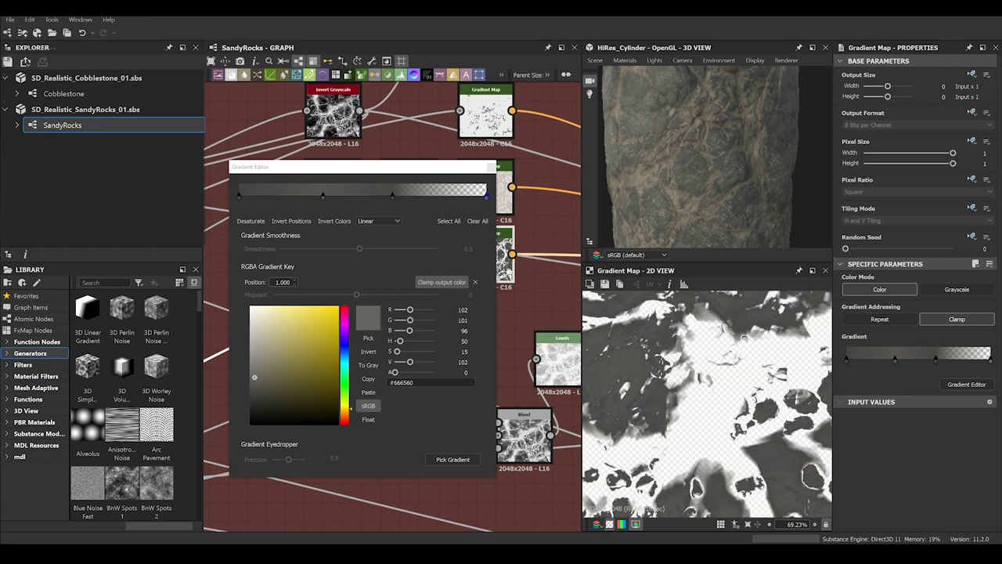
click(490, 168)
Preview the beige Gradient Map's source chain through the Normal and Curvature Smooth nodes
middle_drag(496, 239, 496, 312)
scroll(525, 295, up, 1)
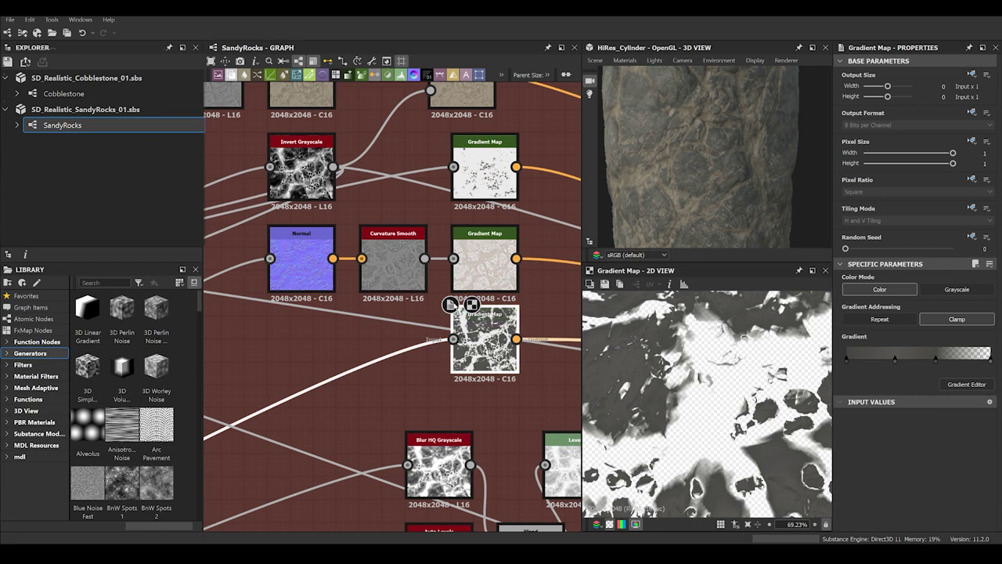
click(481, 262)
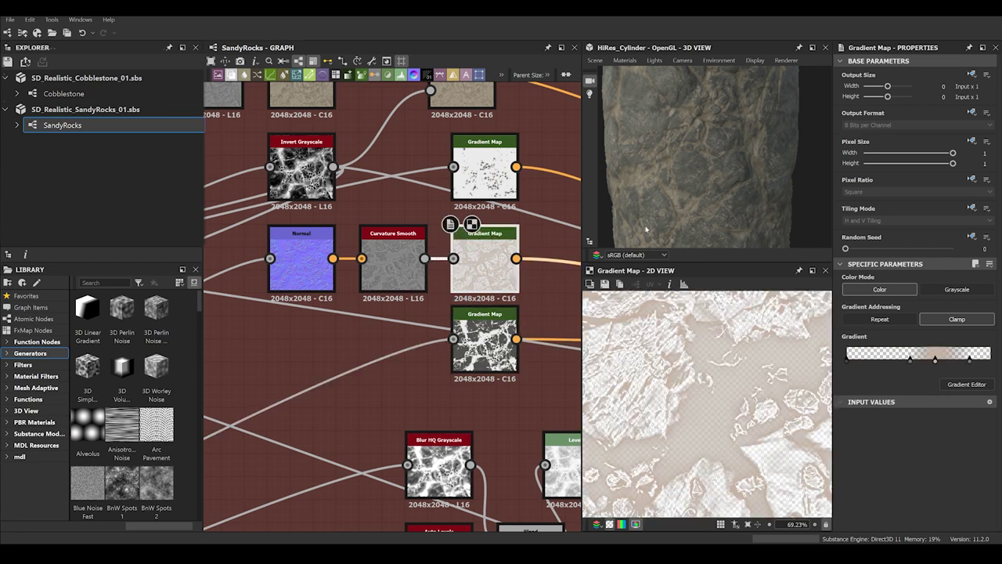
double_click(289, 268)
scroll(685, 400, down, 3)
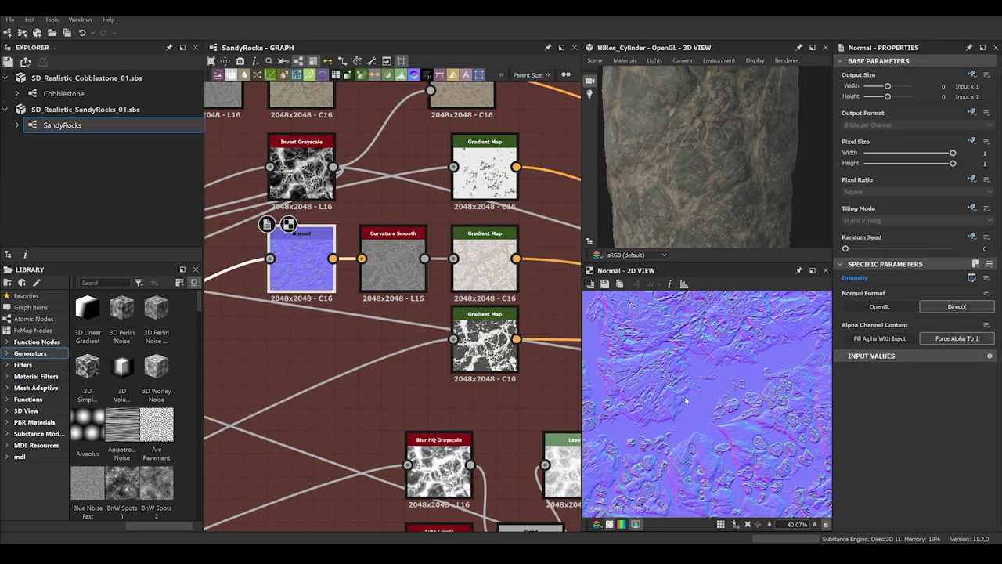
double_click(393, 259)
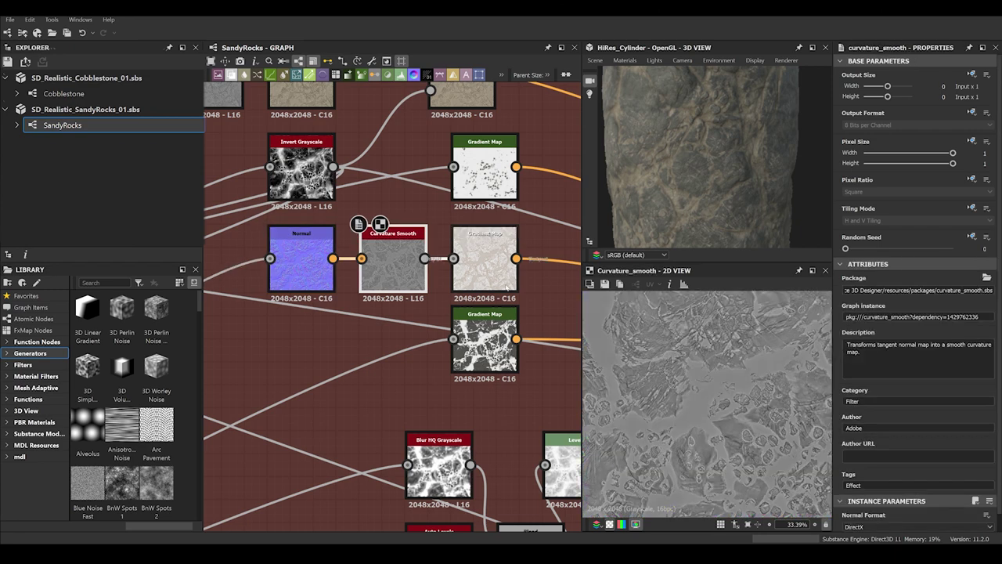
double_click(506, 287)
scroll(555, 289, up, 2)
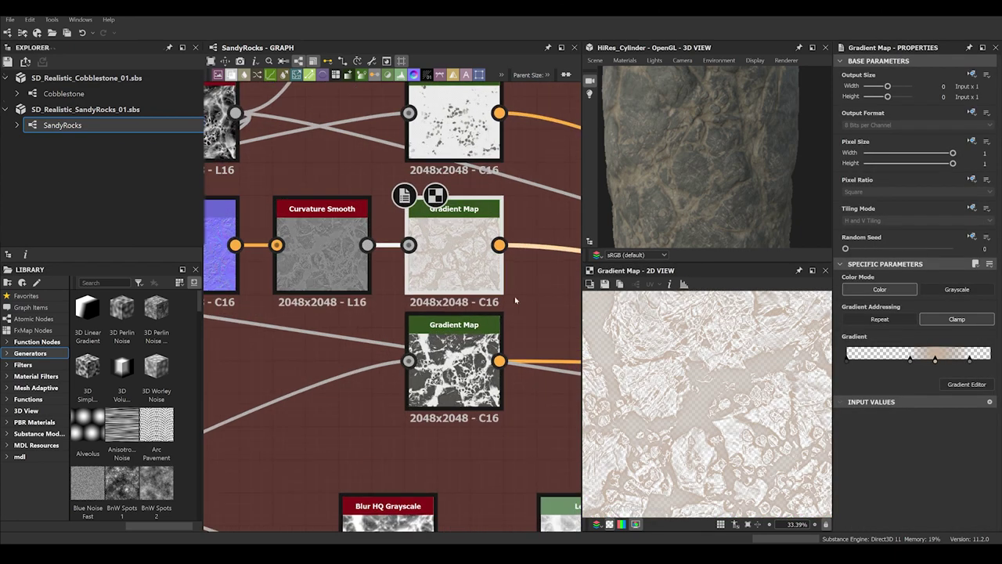
Try saturated orange #ffaa00 on the beige Gradient Map's key at position 0.857
click(968, 385)
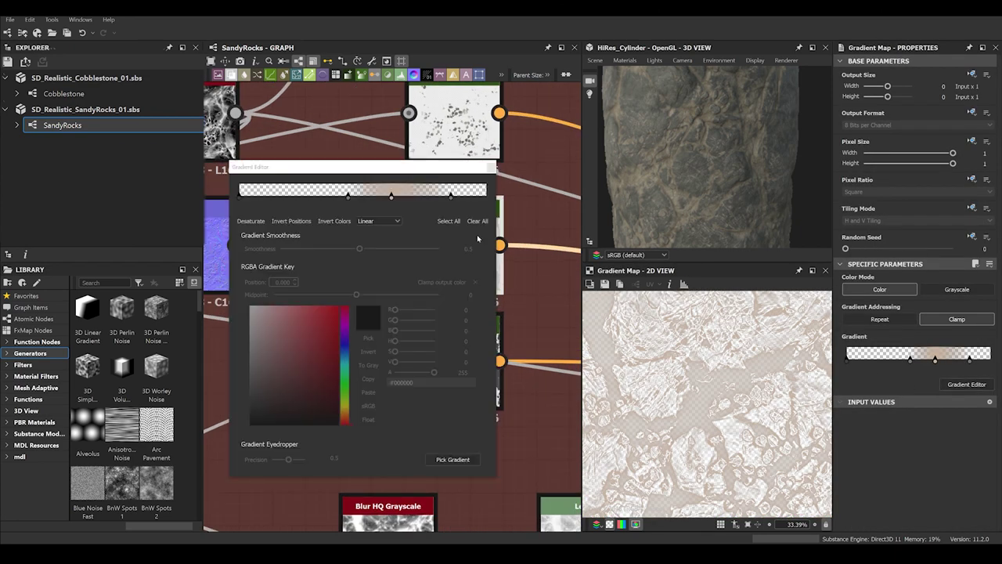
click(450, 198)
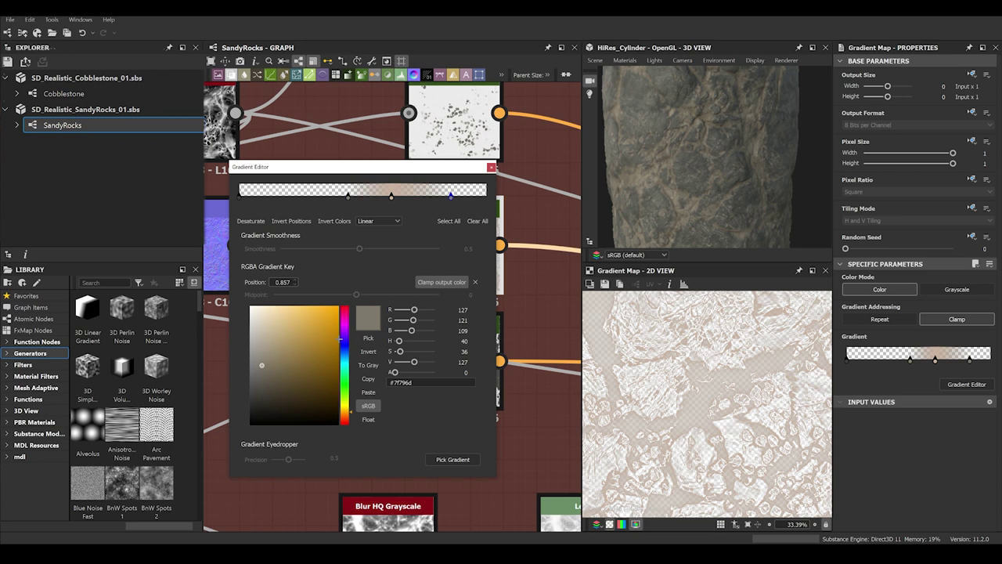
scroll(662, 380, up, 7)
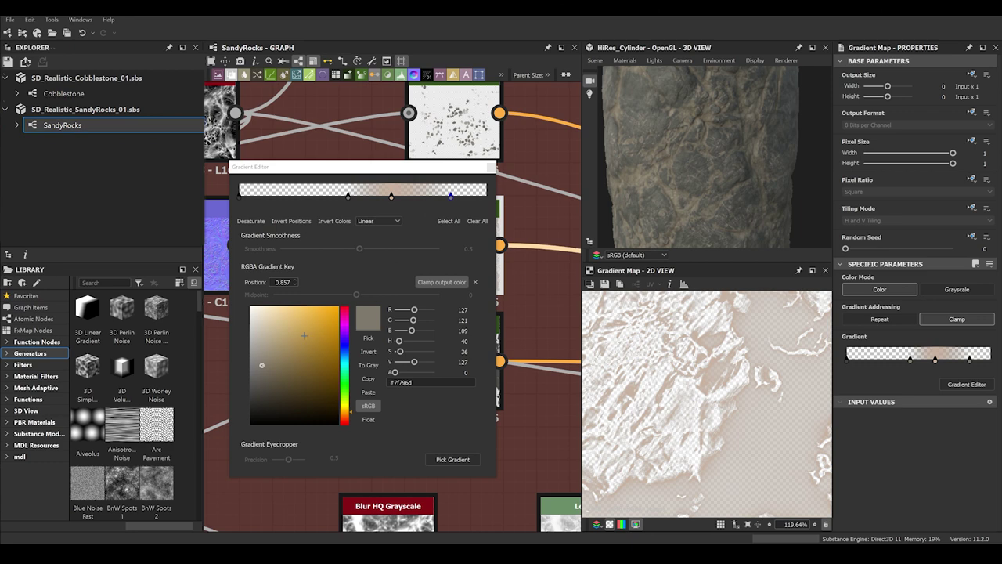
drag(287, 344, 357, 297)
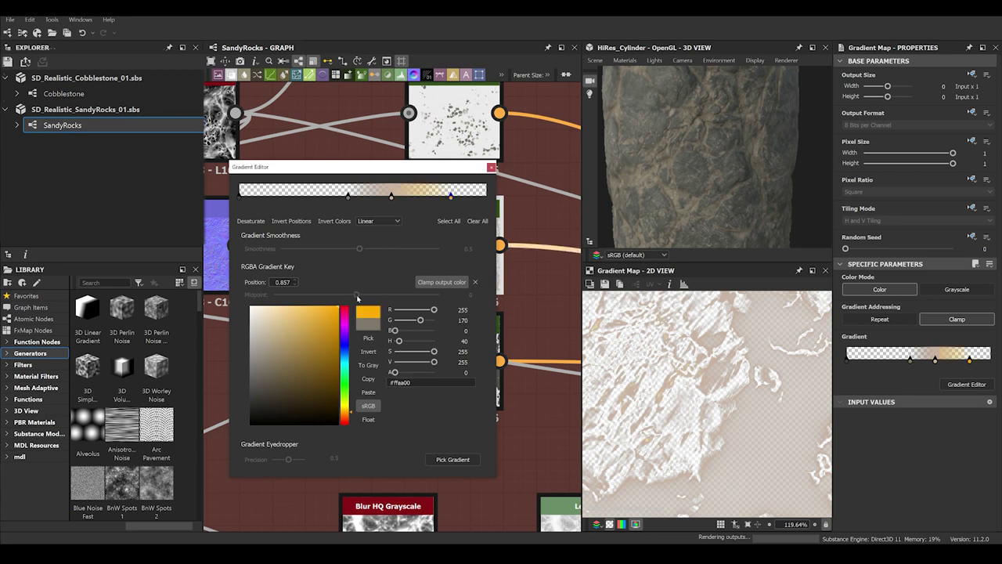
Redo the removal of the Max (Lighten) Blend's mask link, compare the cylinder's coloring up close, and undo the removal
scroll(653, 374, up, 3)
scroll(684, 198, up, 3)
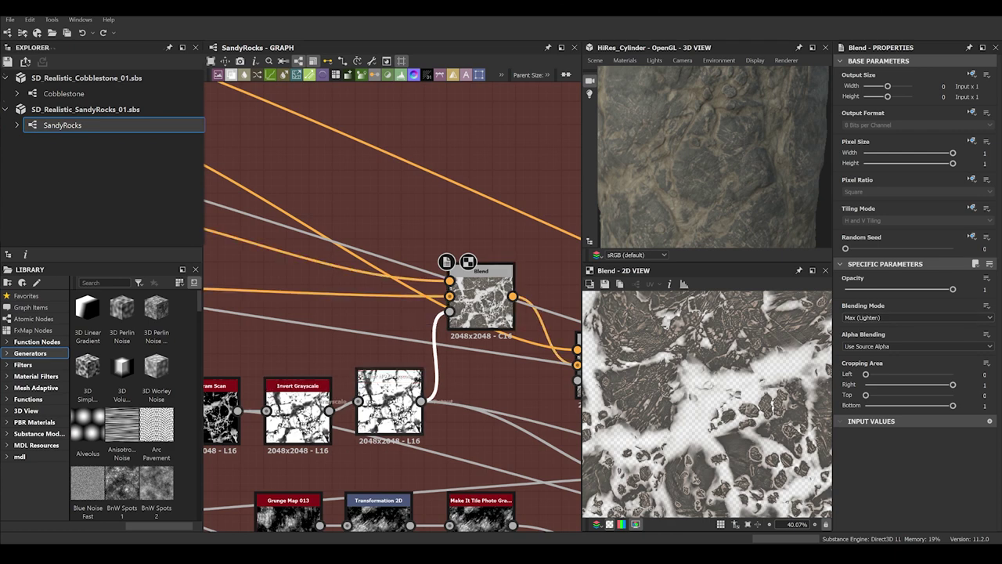
key(ctrl+y)
scroll(701, 192, down, 5)
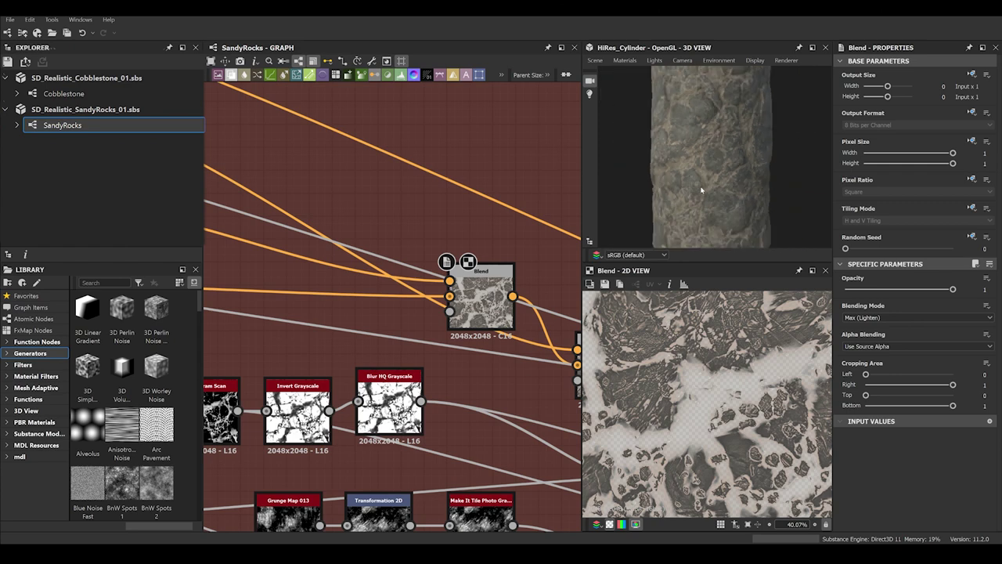
scroll(705, 180, up, 5)
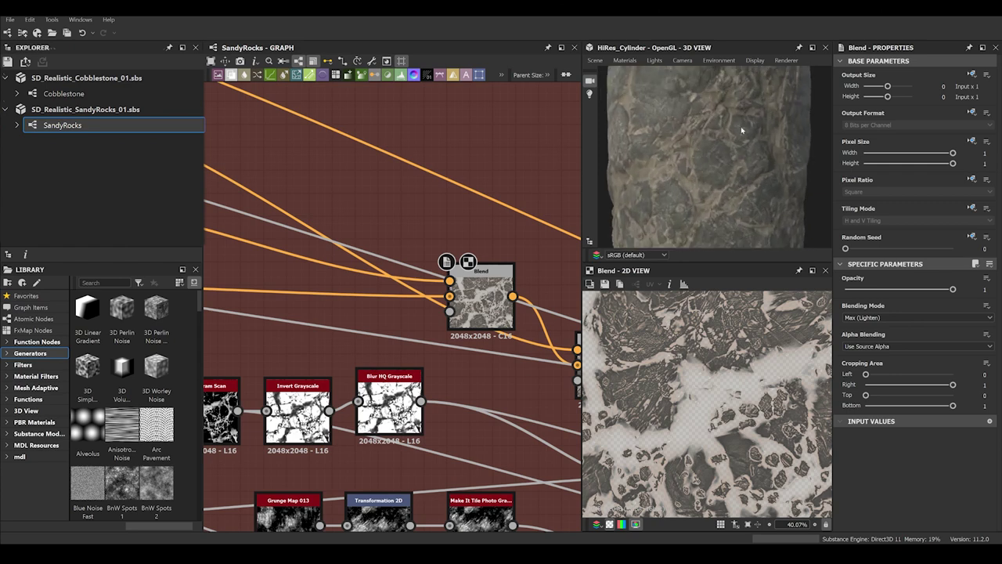
scroll(741, 130, up, 3)
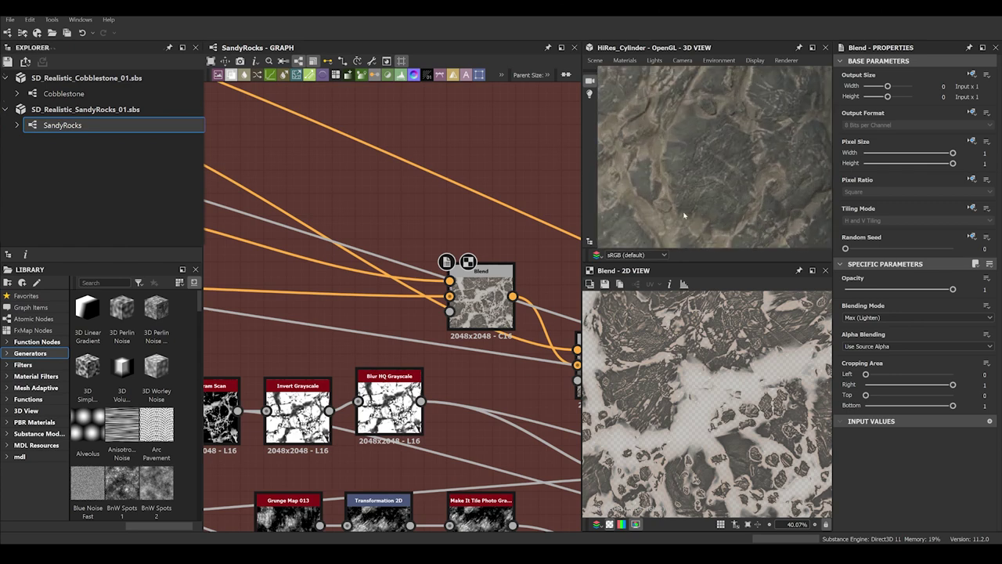
scroll(675, 195, down, 2)
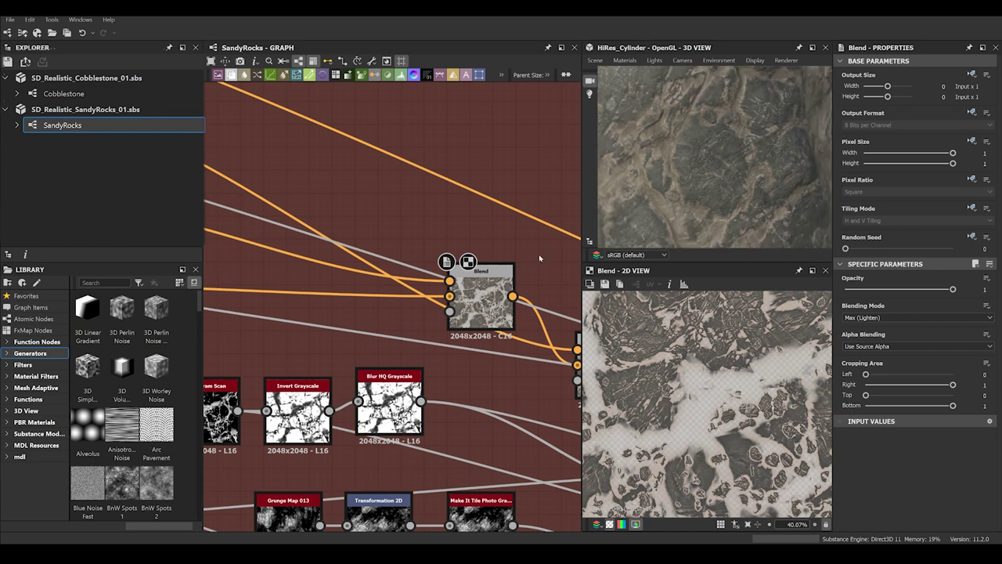
key(ctrl+z)
Trace the mask chain feeding the Max (Lighten) Blend and preview its Invert Grayscale and final Blur HQ Grayscale nodes
middle_drag(487, 304, 482, 222)
scroll(420, 289, down, 2)
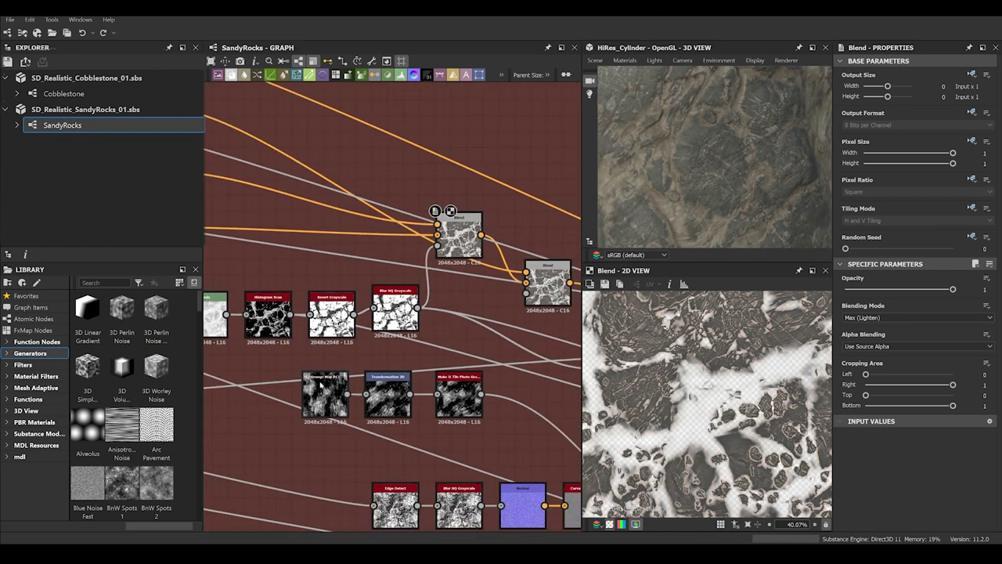
middle_drag(319, 384, 433, 325)
scroll(435, 297, up, 2)
double_click(448, 233)
middle_drag(449, 233, 382, 253)
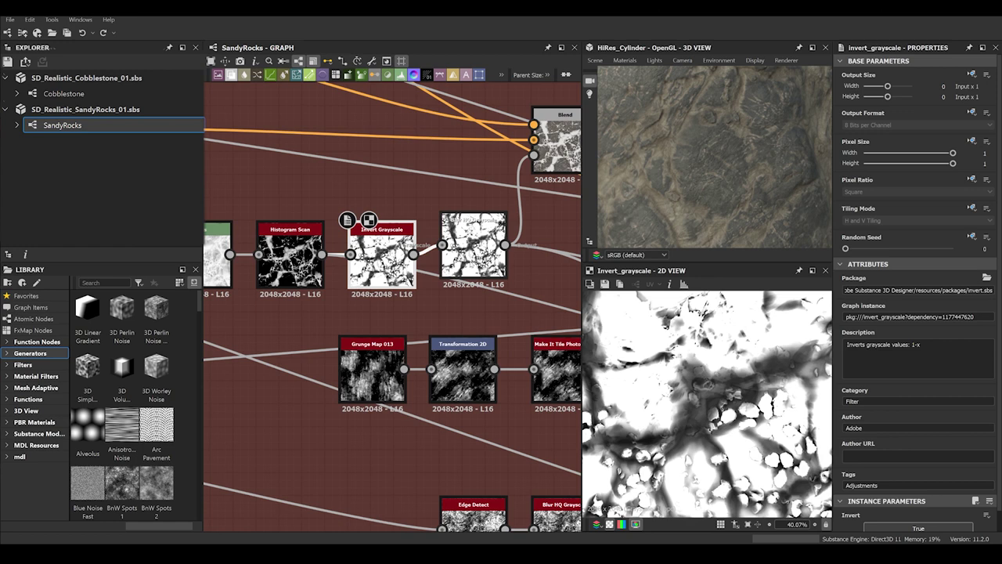
double_click(473, 248)
middle_drag(713, 368, 755, 348)
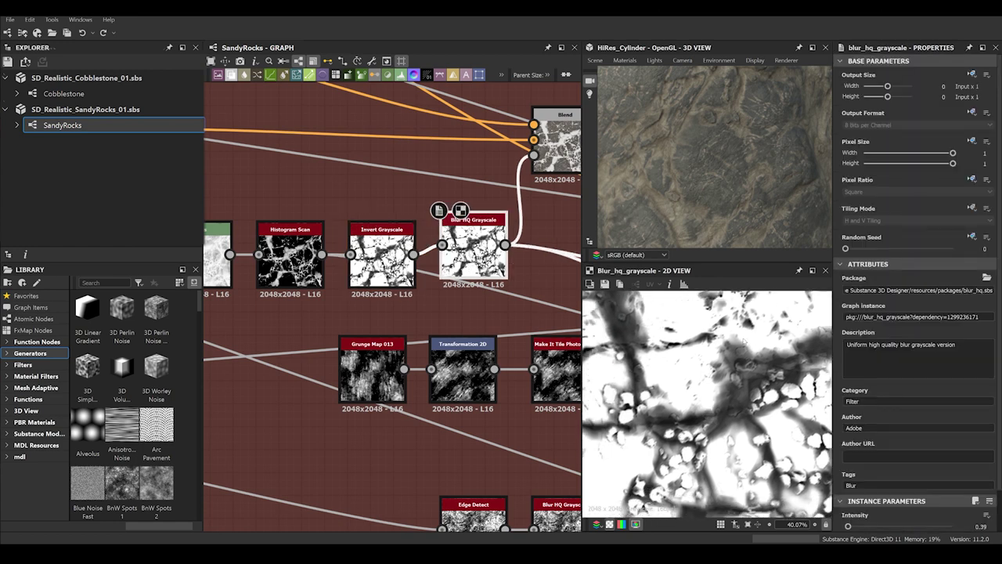
Preview the Blur HQ Grayscale at the start of the mask chain and the Levels node before the Histogram Scan
scroll(441, 354, down, 3)
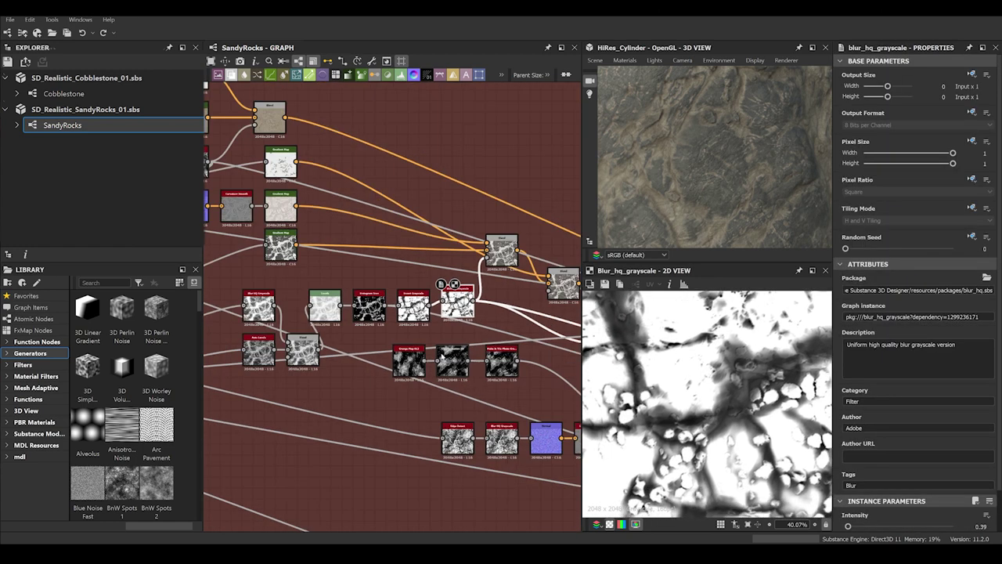
middle_drag(349, 396, 485, 337)
scroll(391, 304, up, 3)
double_click(397, 196)
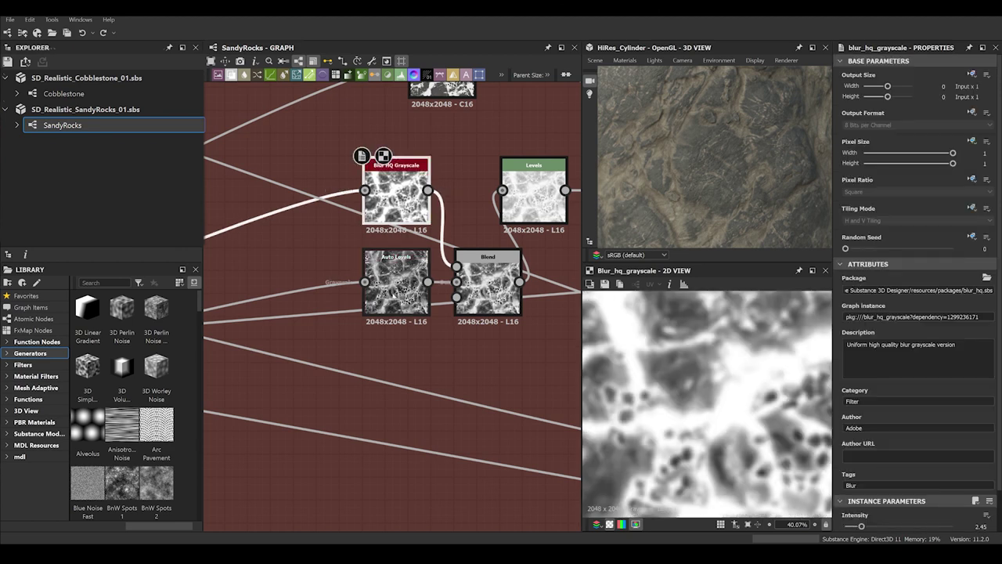
scroll(403, 309, down, 1)
middle_drag(470, 301, 292, 326)
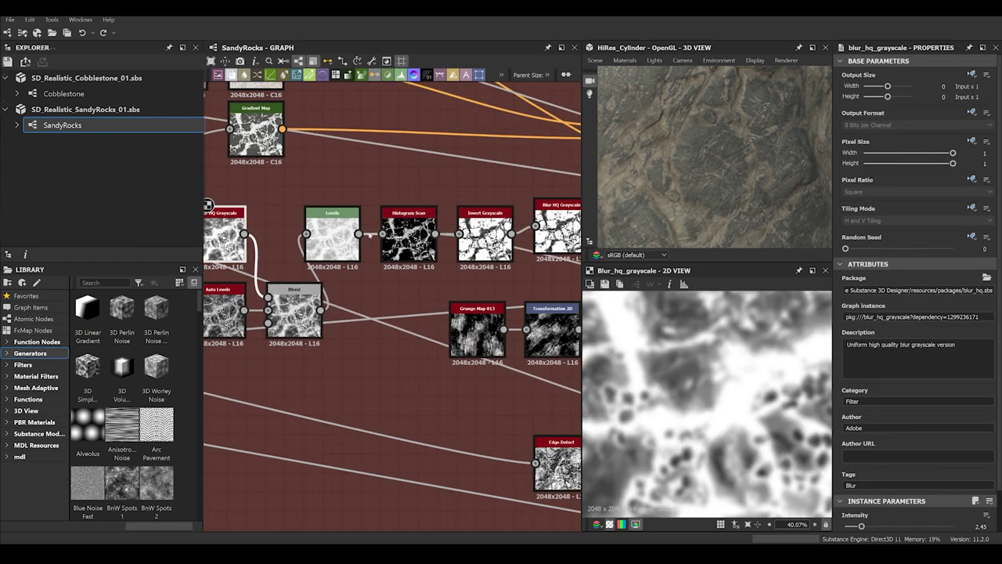
click(332, 234)
click(332, 230)
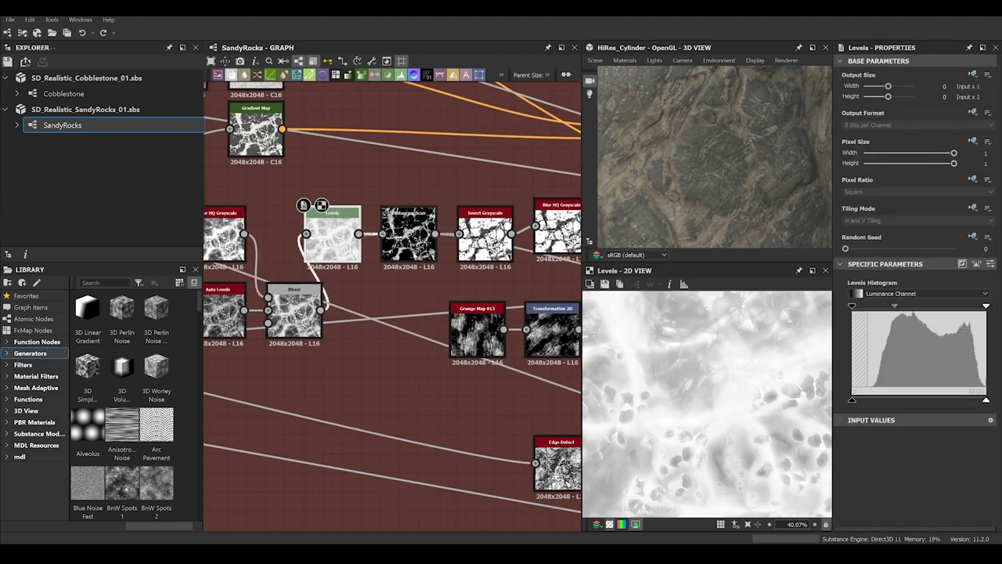
Preview the Histogram Scan and test its Position value, ending back at 0.07
click(401, 223)
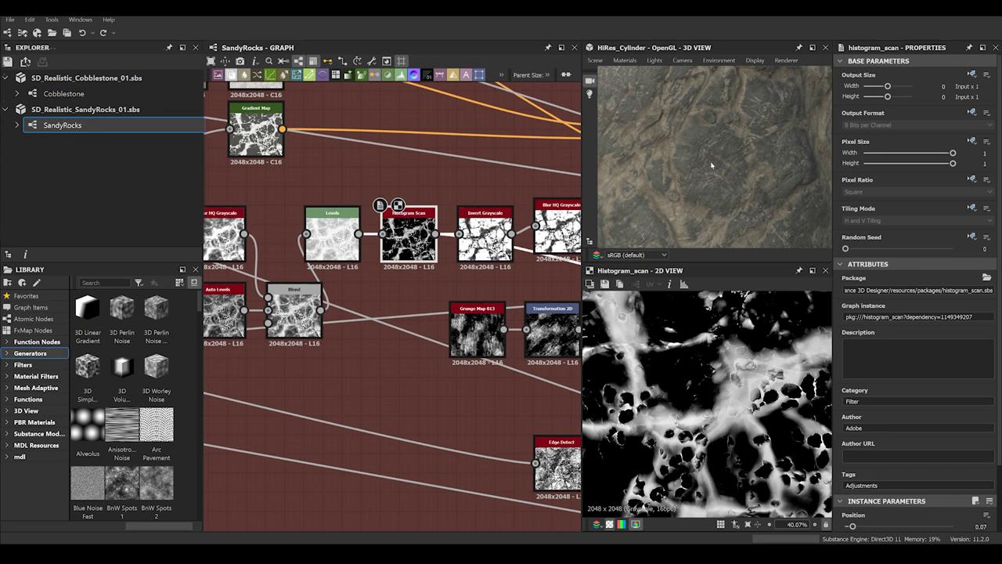
scroll(858, 463, down, 2)
drag(893, 462, 851, 471)
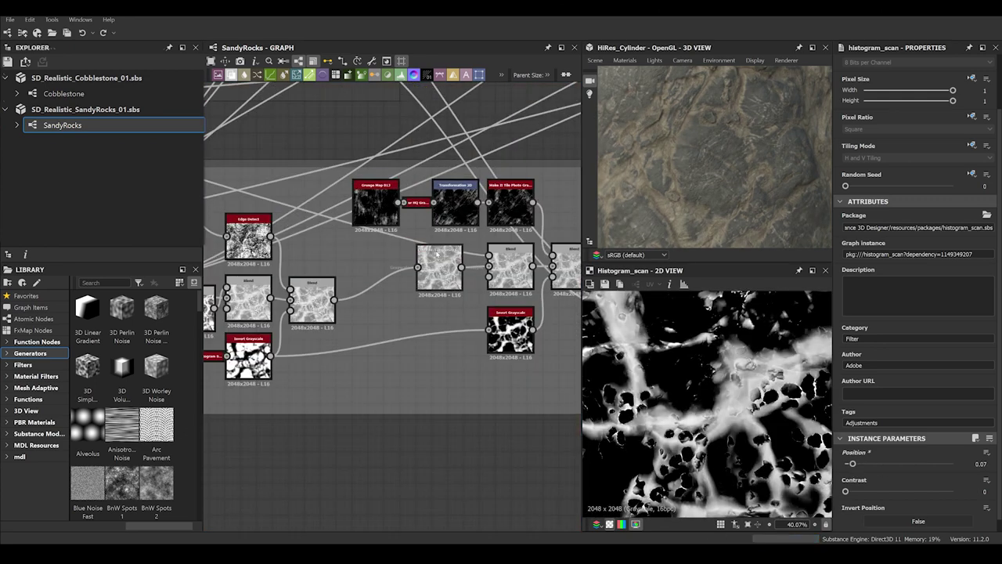
Preview the Roughness frame's Overlay Blend and follow its outgoing links back to the Coloring frame
middle_drag(297, 276, 490, 260)
double_click(340, 253)
scroll(341, 252, down, 4)
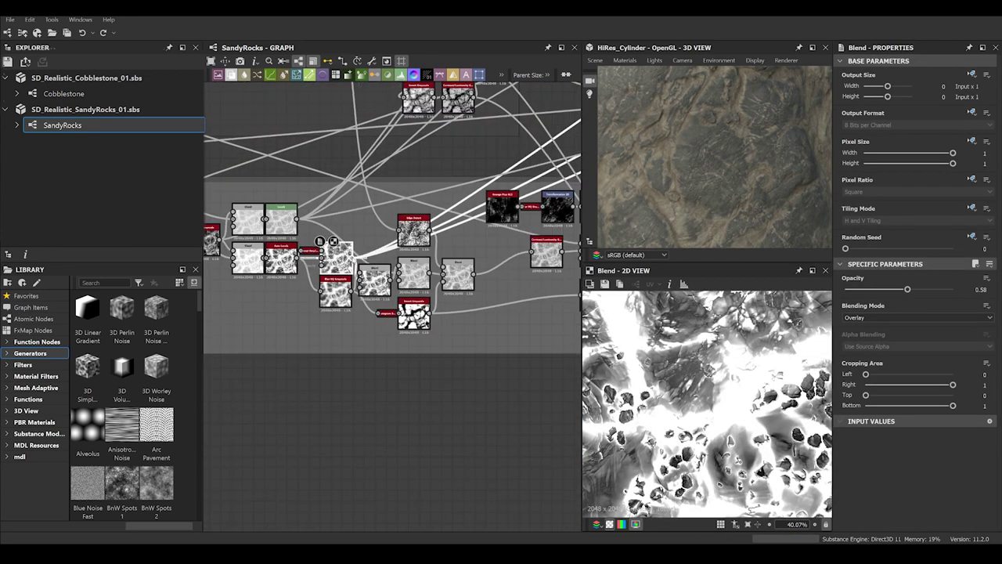
middle_drag(555, 218, 269, 287)
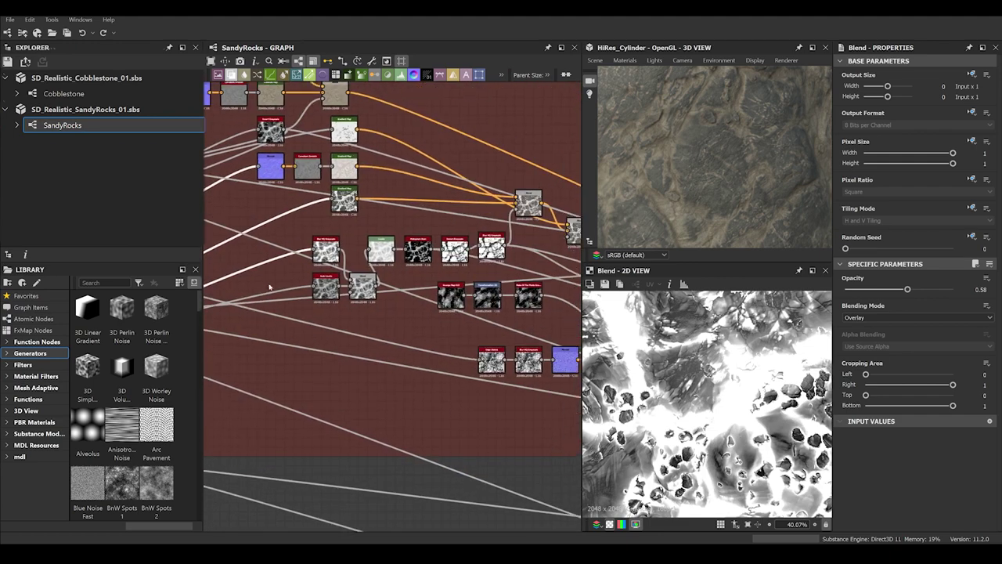
Check the Copy Blend's coloring around the cylinder and trace its input back to preview the speckled Gradient Map
scroll(560, 242, up, 4)
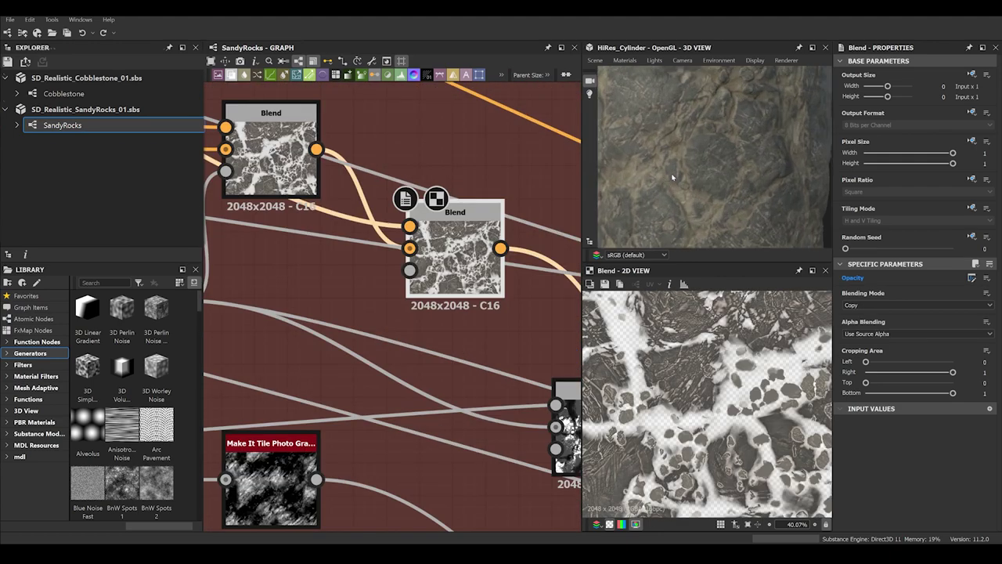
drag(677, 160, 710, 140)
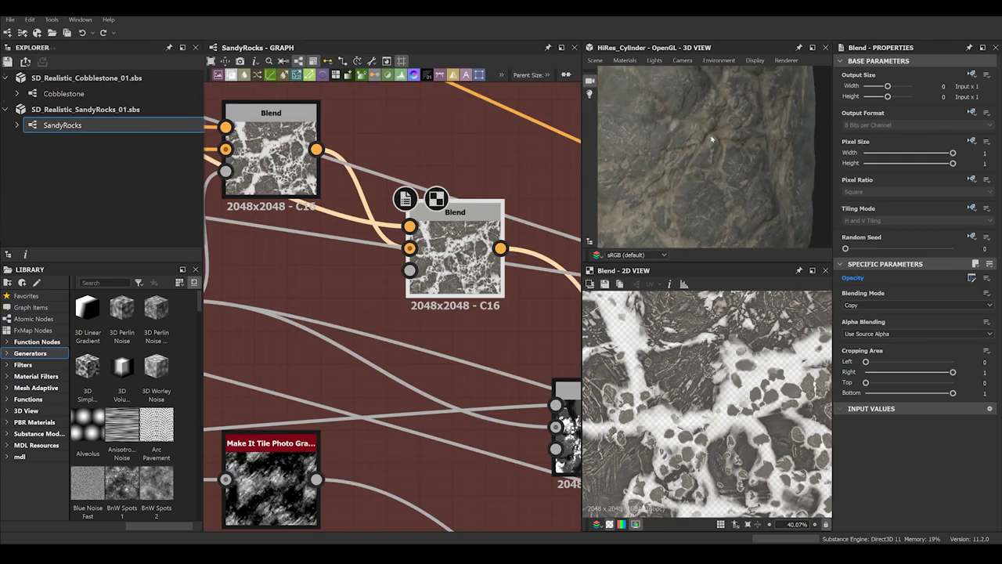
scroll(444, 227, down, 4)
middle_drag(340, 152, 537, 240)
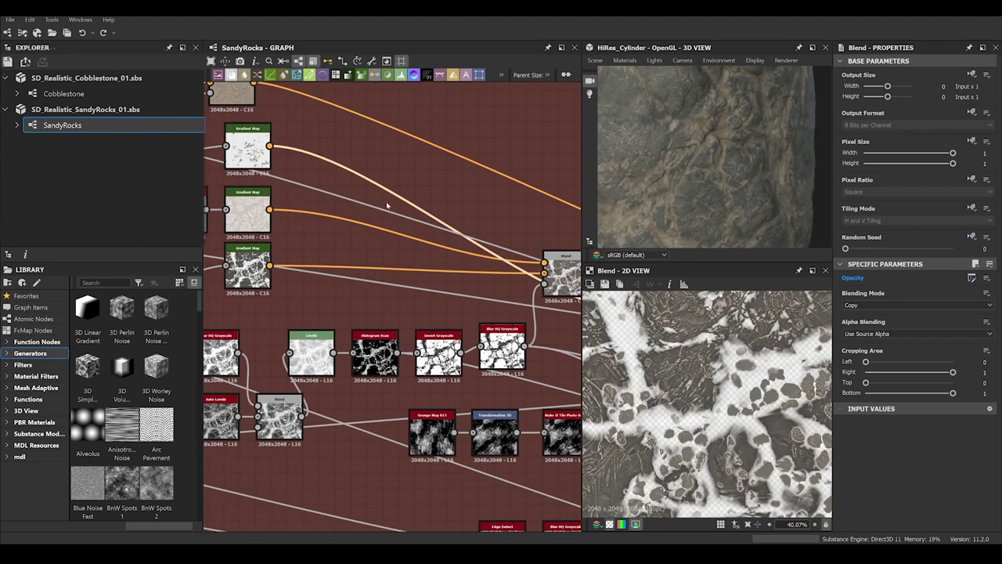
middle_drag(387, 206, 579, 286)
scroll(423, 228, up, 4)
double_click(459, 235)
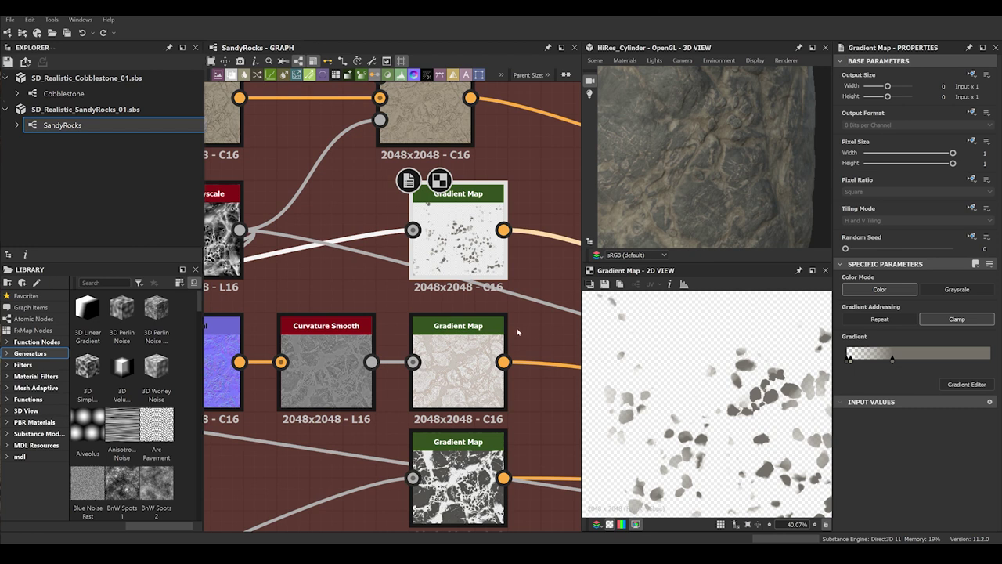
Check the speckled coloring on the cylinder and trace the Gradient Map's input to the Non Uniform Blur Grayscale, previewing it up close
drag(706, 177, 699, 148)
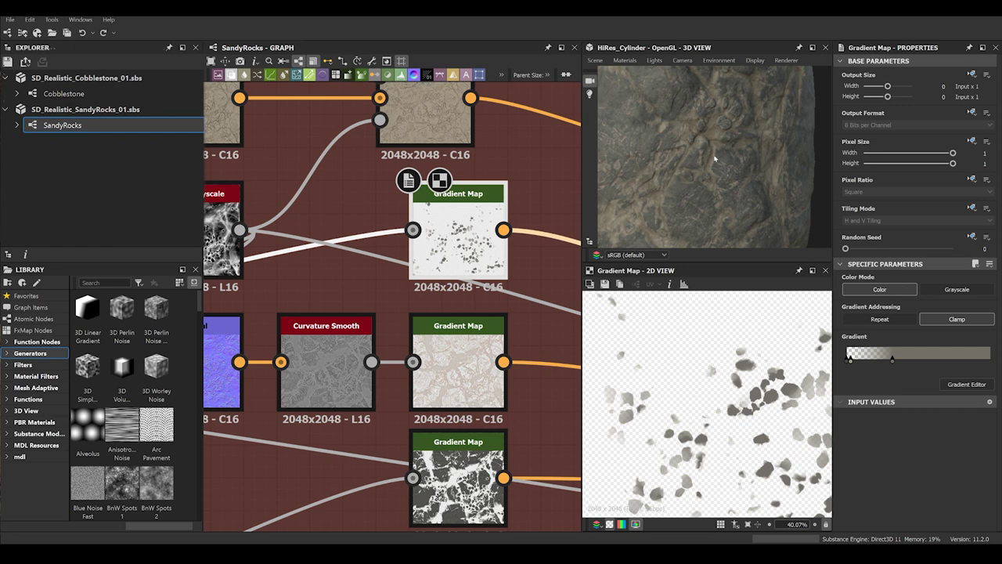
scroll(501, 271, down, 4)
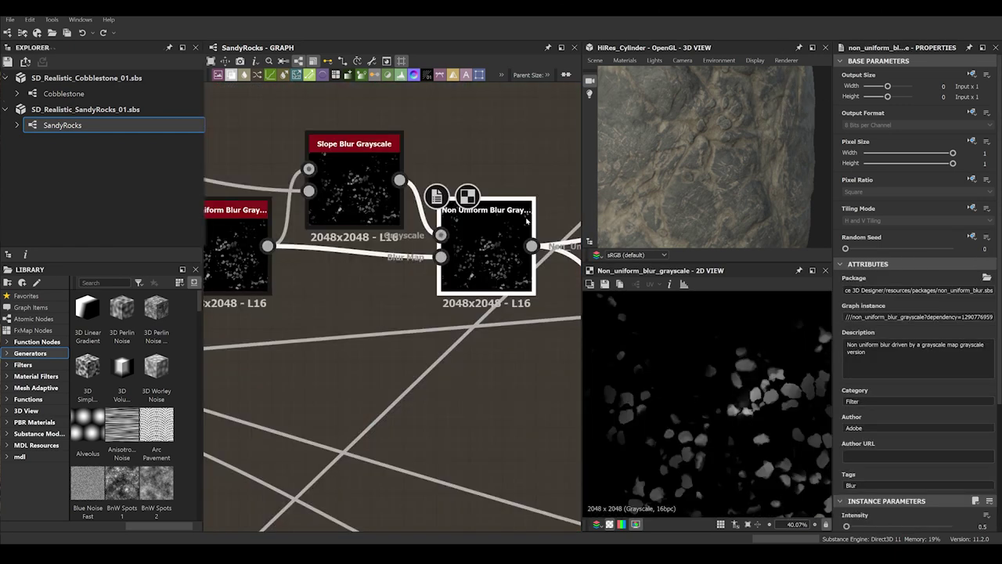
scroll(510, 229, down, 2)
drag(653, 182, 715, 133)
scroll(709, 352, up, 1)
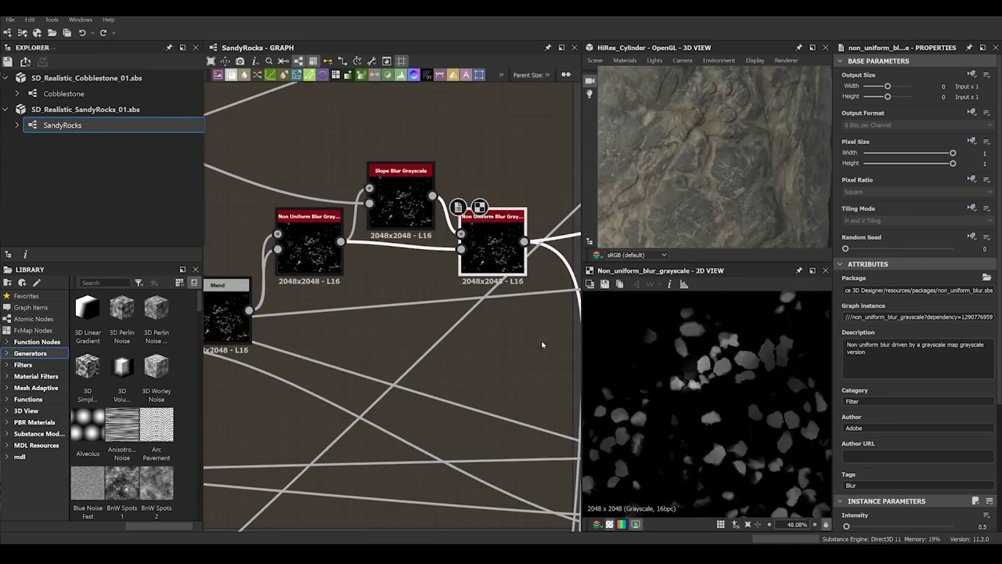
Go back to the start of the Debris frame and preview the Cells 4 noise
scroll(387, 316, down, 4)
scroll(669, 368, down, 4)
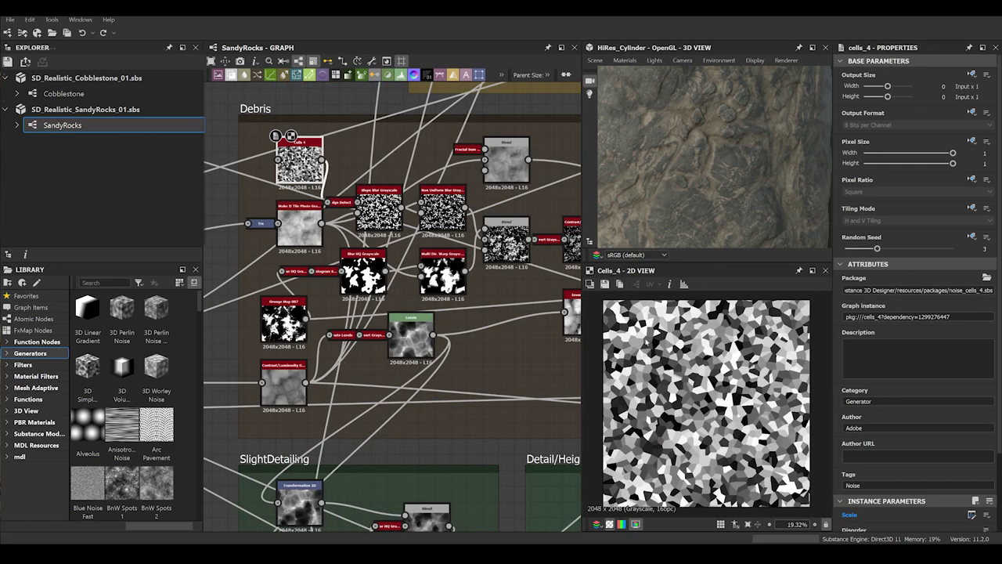
scroll(669, 368, up, 1)
scroll(669, 361, down, 1)
scroll(321, 241, up, 1)
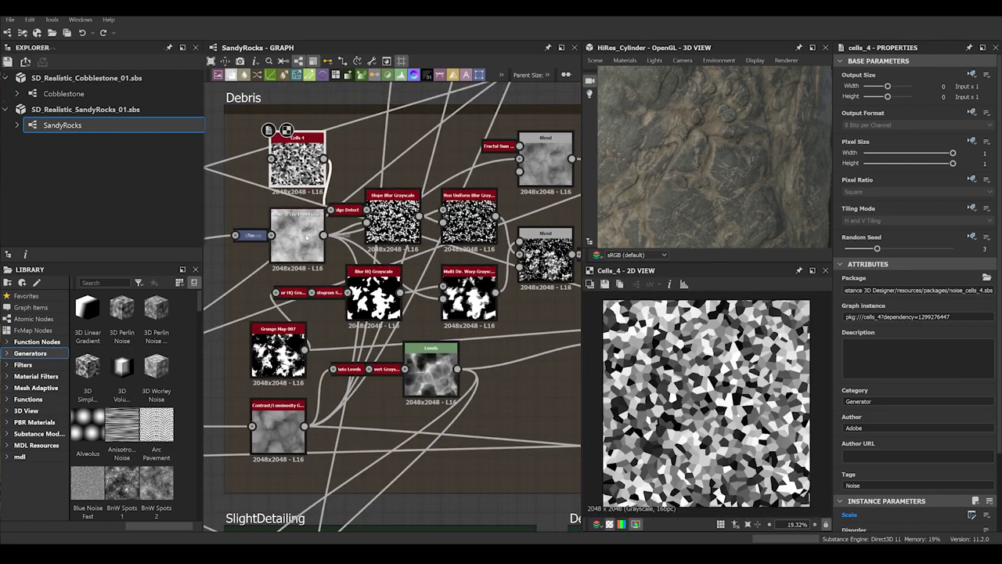
Preview the Debris frame's Edge Detect and Slope Blur Grayscale, inspecting the cell shapes up close
click(347, 210)
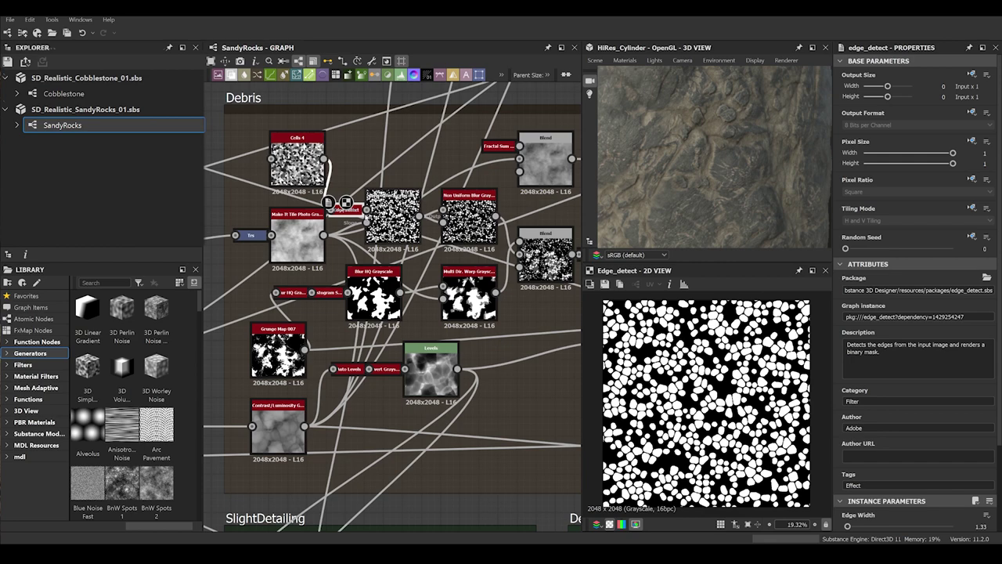
click(391, 212)
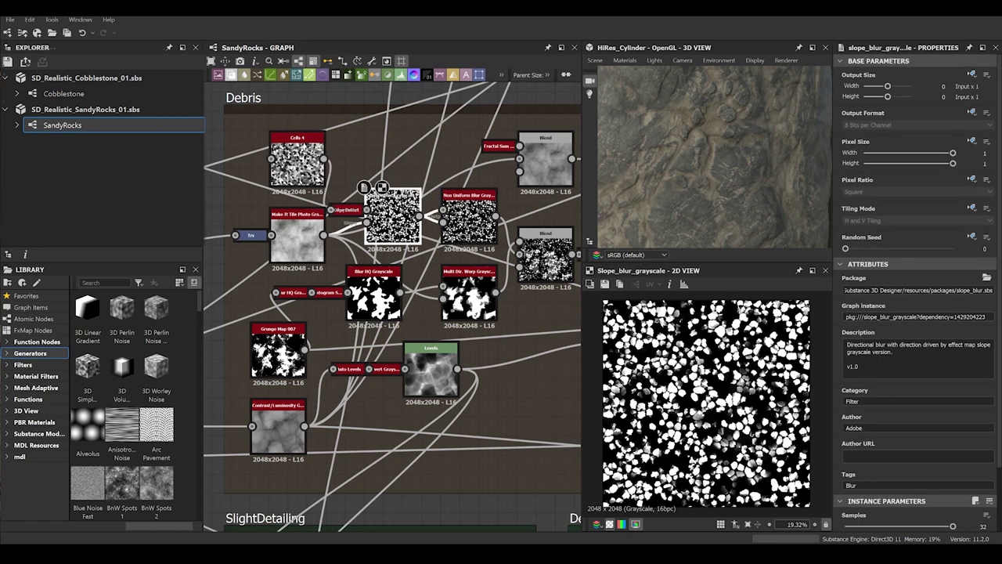
scroll(409, 244, up, 2)
scroll(701, 413, up, 10)
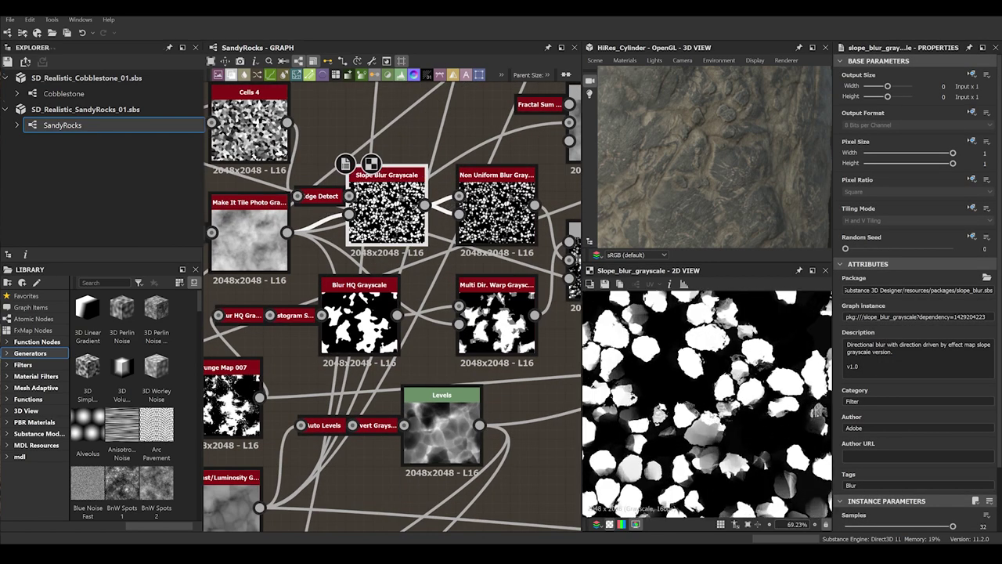
scroll(710, 402, down, 5)
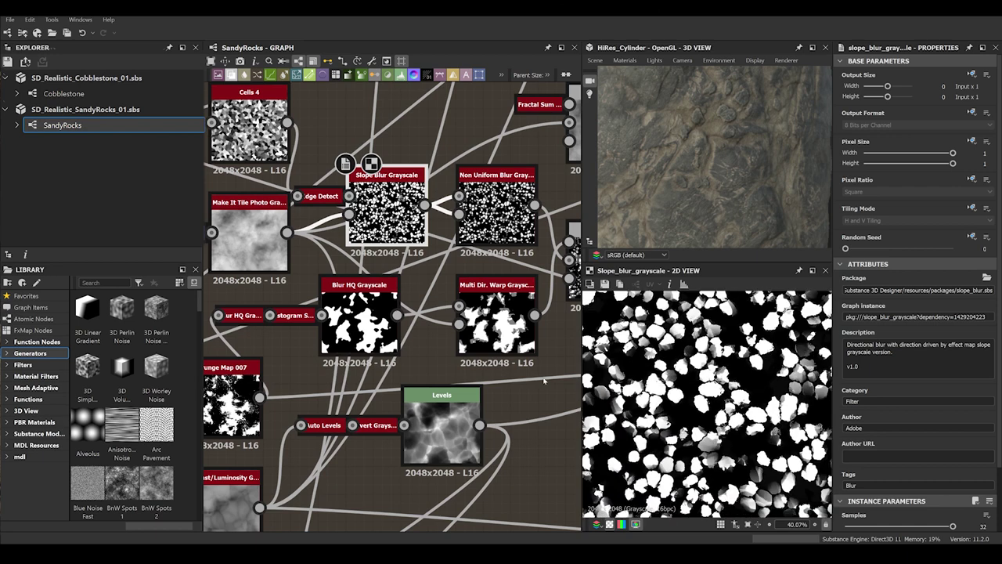
Preview the Non Uniform Blur Grayscale after the Slope Blur and inspect the softened cells up close
middle_drag(513, 333, 454, 349)
double_click(445, 225)
scroll(718, 448, up, 7)
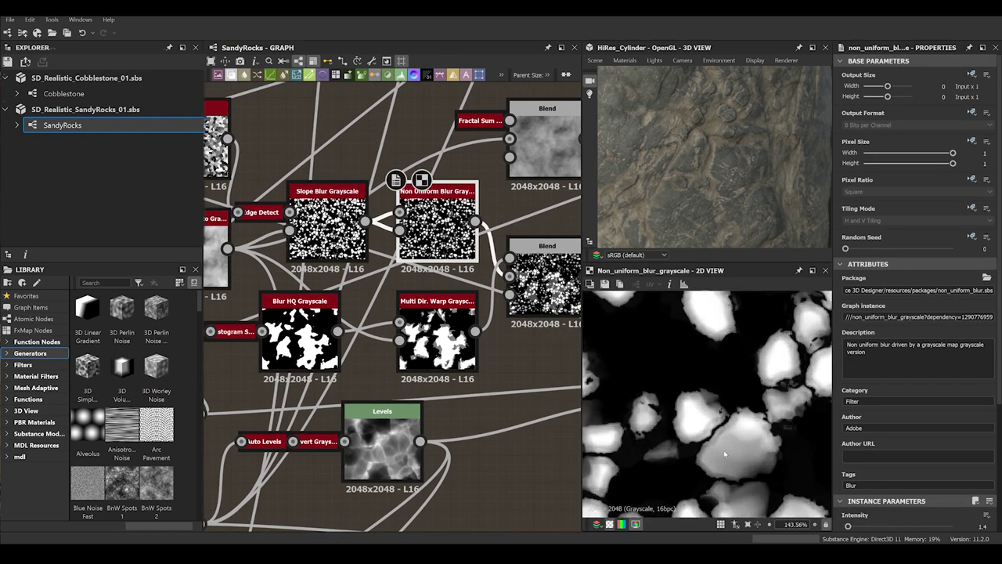
middle_drag(725, 454, 676, 409)
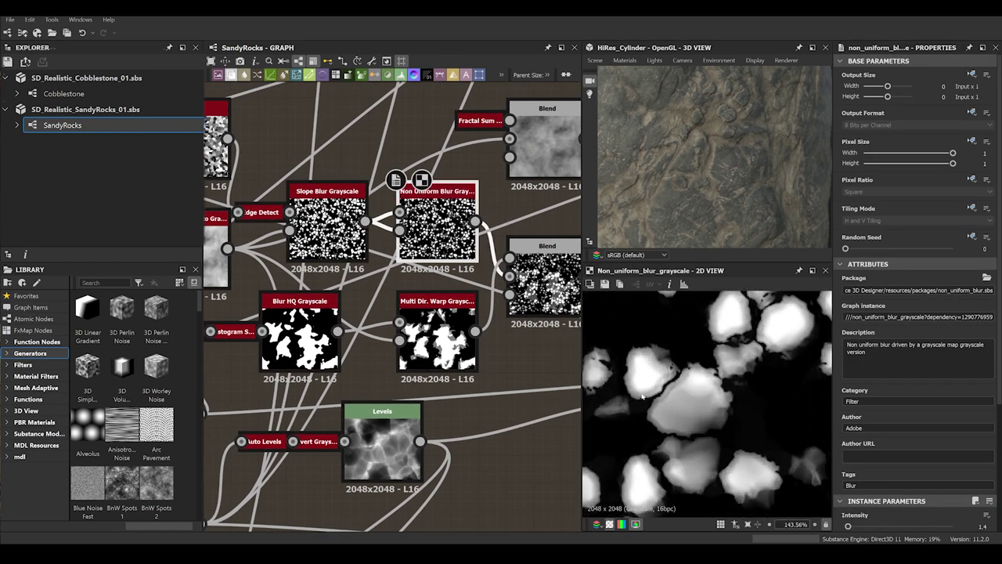
scroll(692, 414, down, 1)
Compare the Slope Blur Grayscale's cell edges with those of the Non Uniform Blur Grayscale that follows
double_click(337, 238)
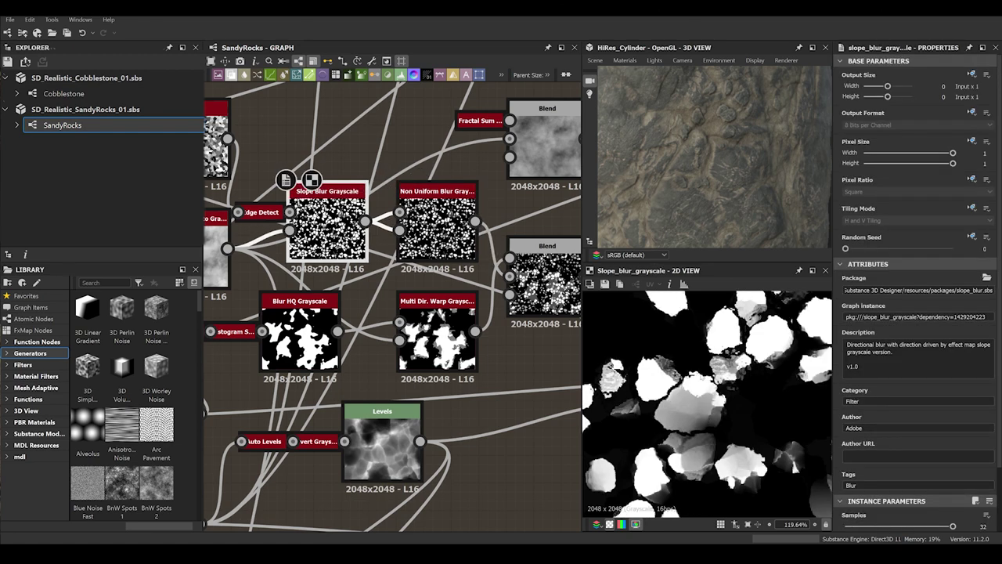
scroll(706, 382, up, 7)
scroll(733, 364, down, 4)
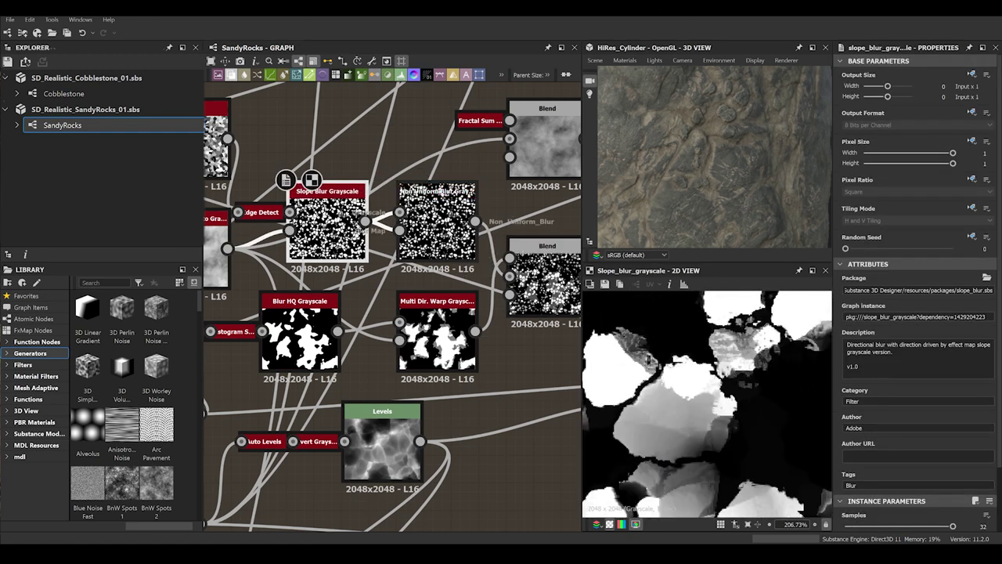
click(437, 228)
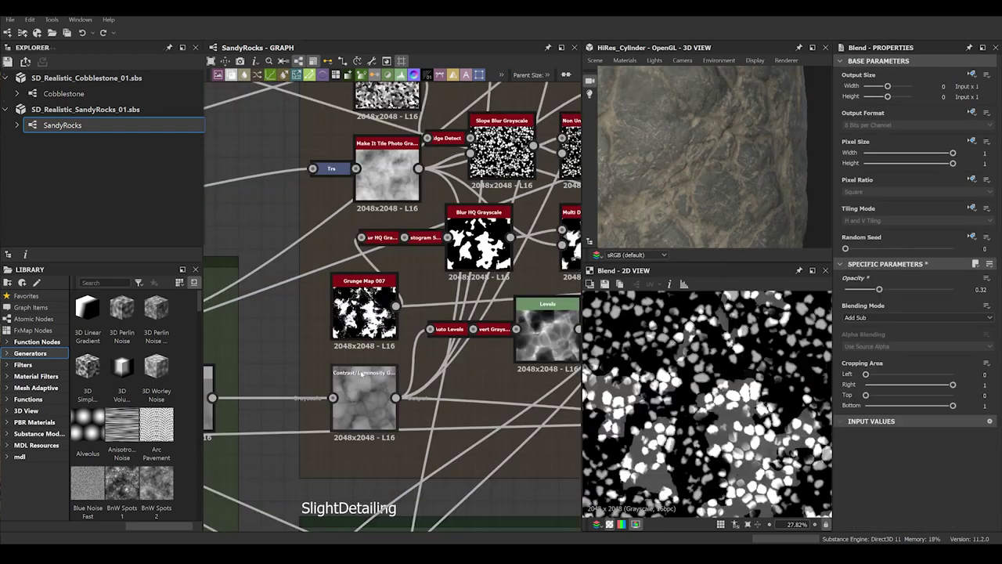
Preview the Multi Directional Warp Grayscale mask and the Add Sub Blend that combines it with the blurred cells
middle_drag(398, 357, 324, 353)
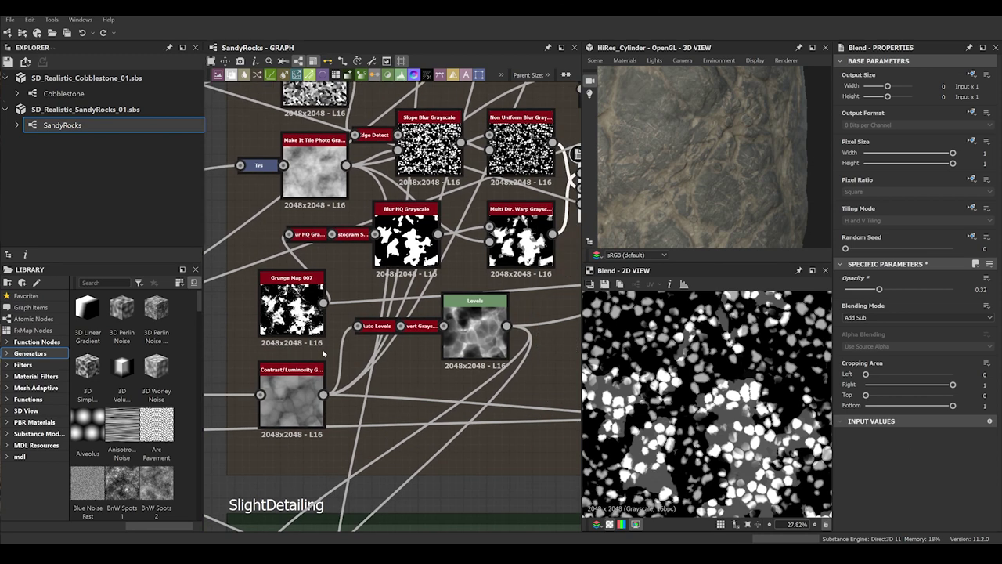
middle_drag(472, 250, 428, 253)
scroll(428, 253, down, 1)
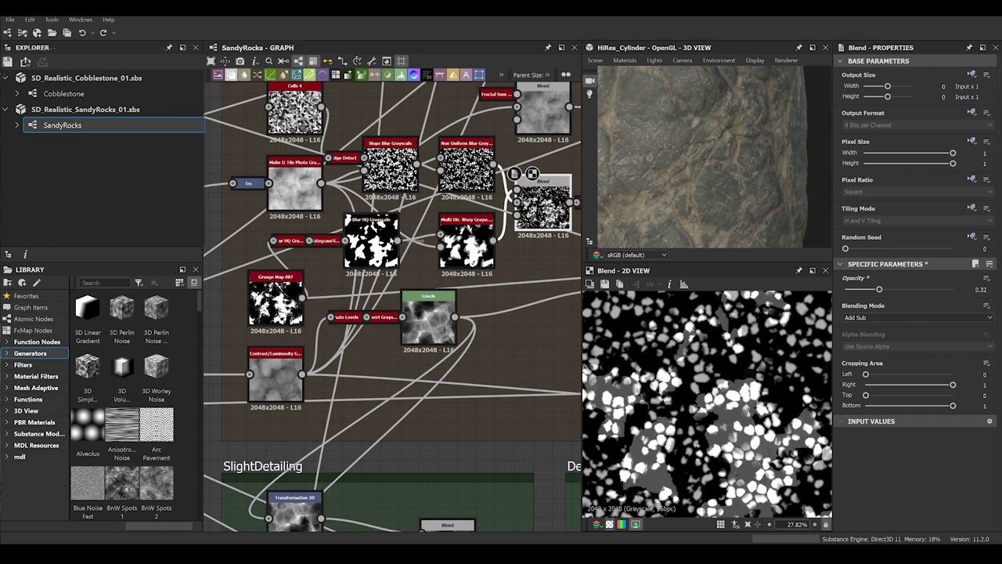
double_click(473, 261)
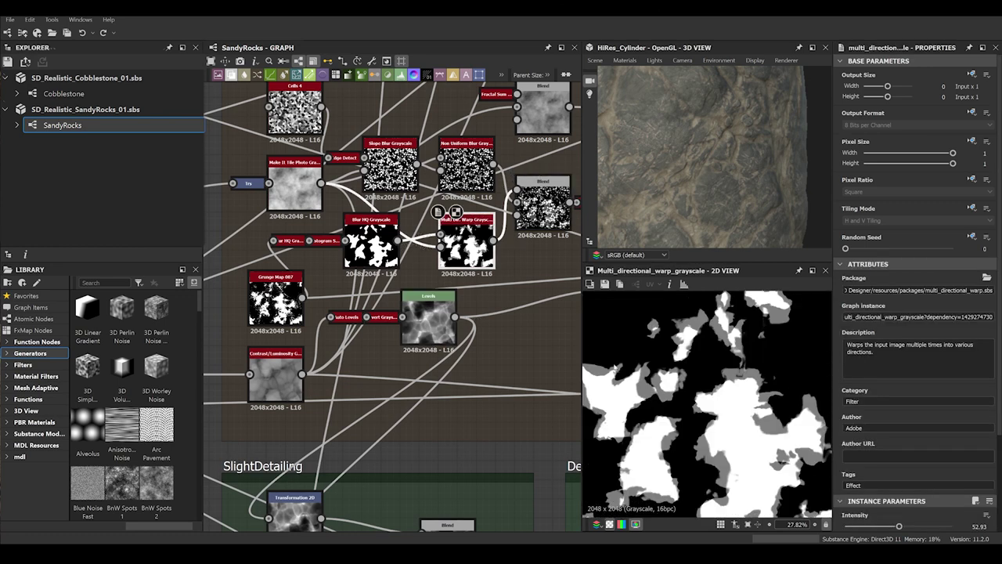
scroll(721, 428, down, 3)
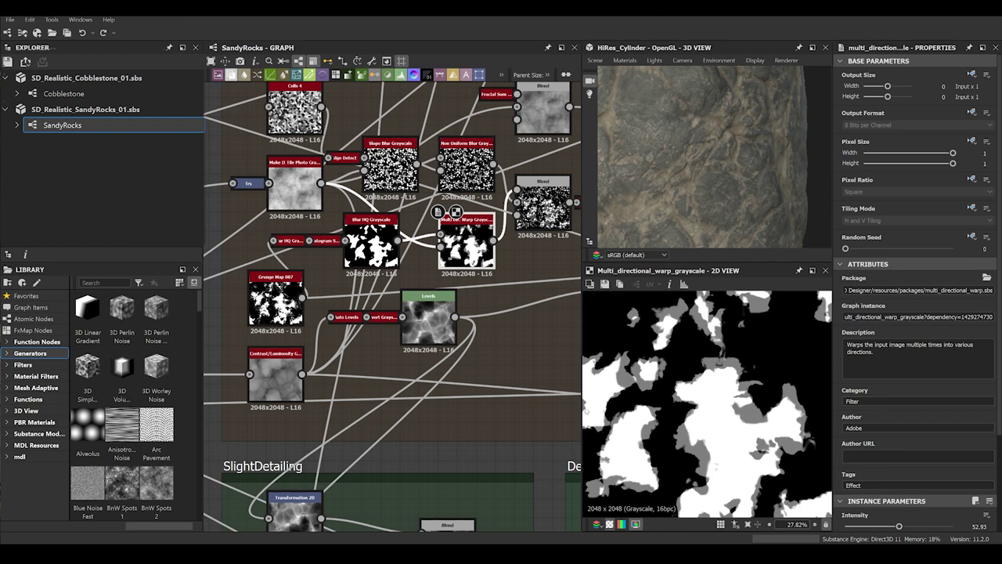
scroll(491, 245, up, 1)
double_click(544, 213)
middle_drag(521, 269, 376, 332)
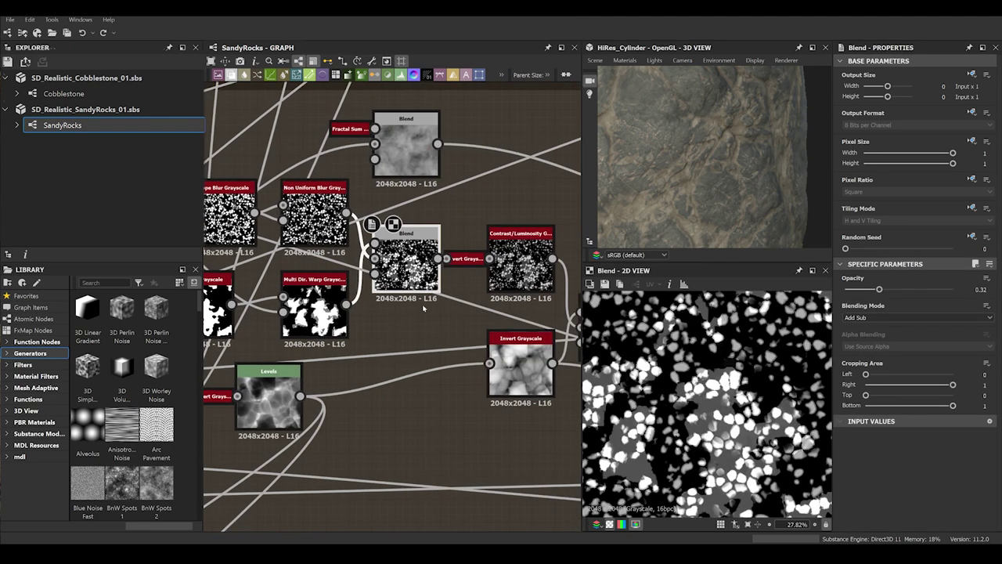
middle_drag(460, 311, 391, 307)
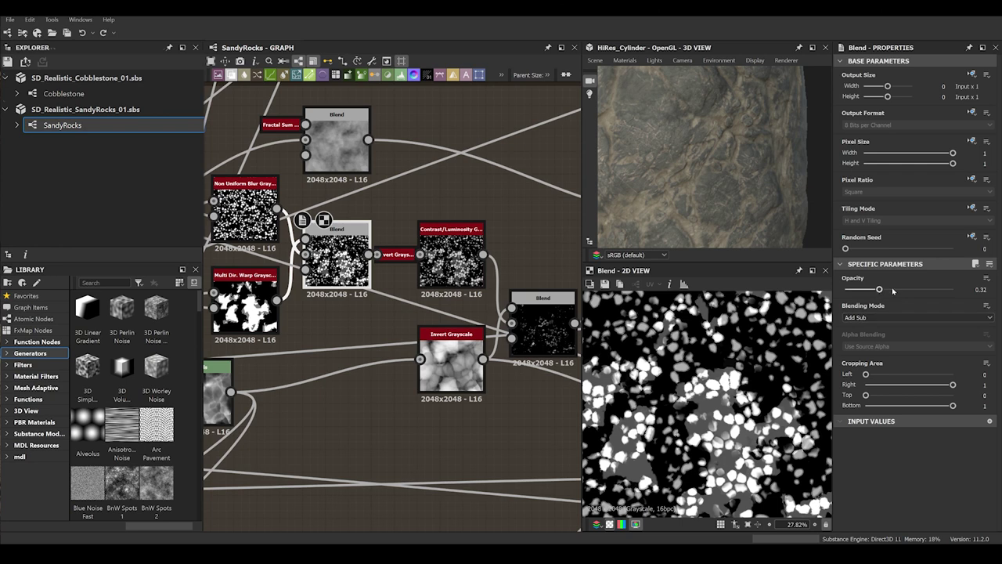
Try the Add Sub Blend's Opacity at 0.14 and 0.68, check the cylinder, and undo a further reduction to 0.13
mouse_move(879, 290)
mouse_down()
mouse_move(917, 290)
mouse_move(861, 289)
mouse_up()
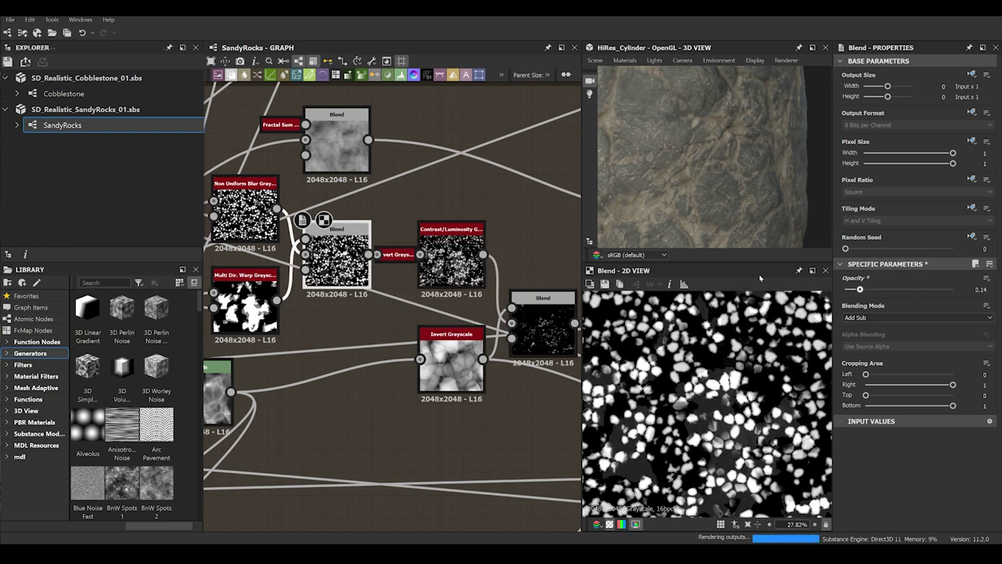
key(ctrl+z)
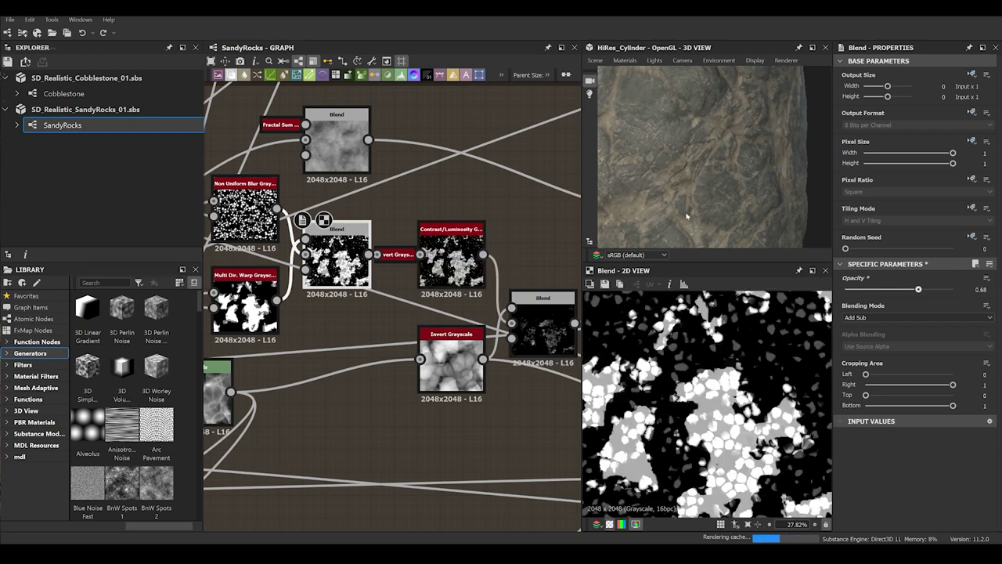
drag(686, 217, 756, 203)
drag(876, 290, 845, 289)
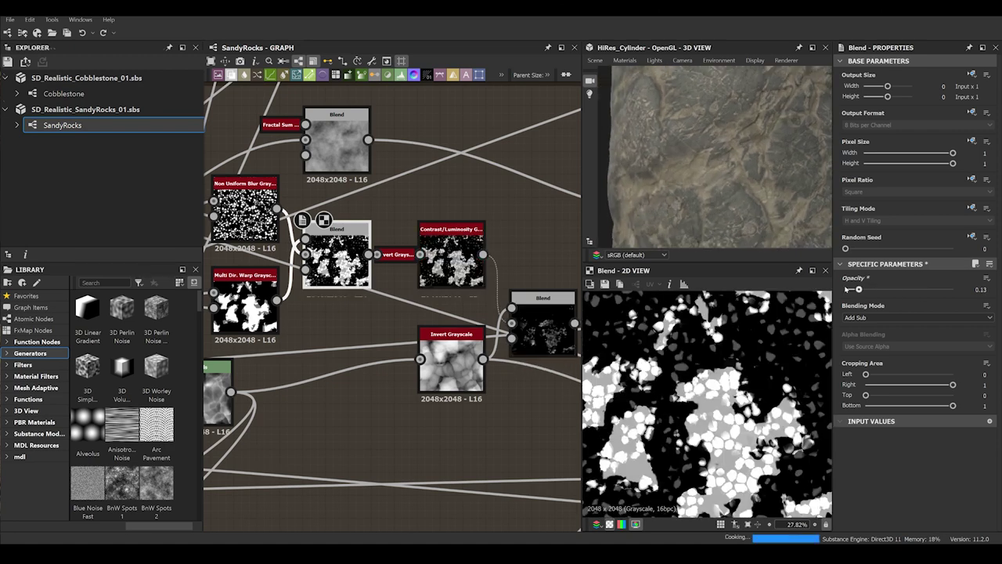
drag(763, 176, 724, 188)
key(ctrl+z)
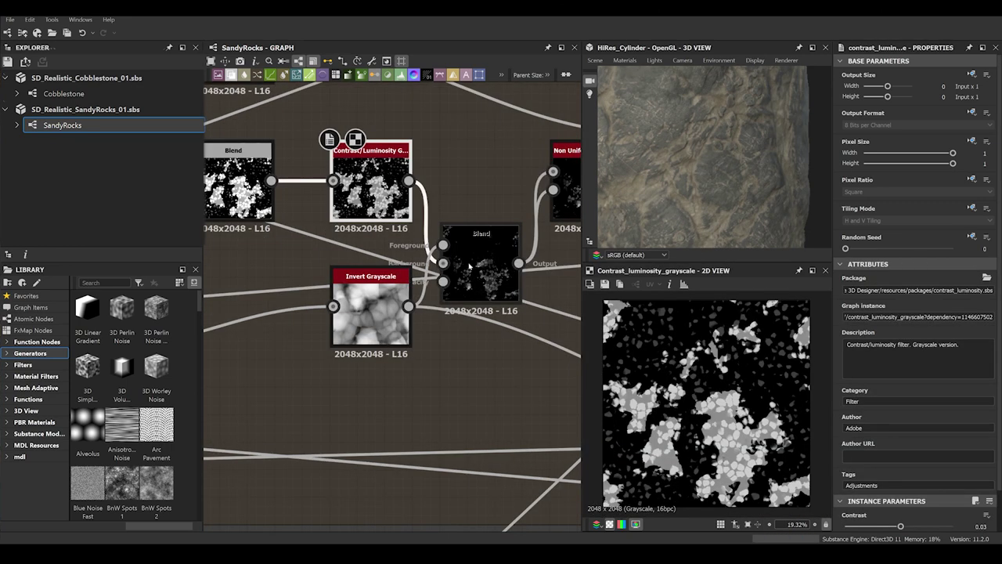
Preview the Invert Grayscale that feeds the Subtract Blend in the Debris frame
double_click(492, 279)
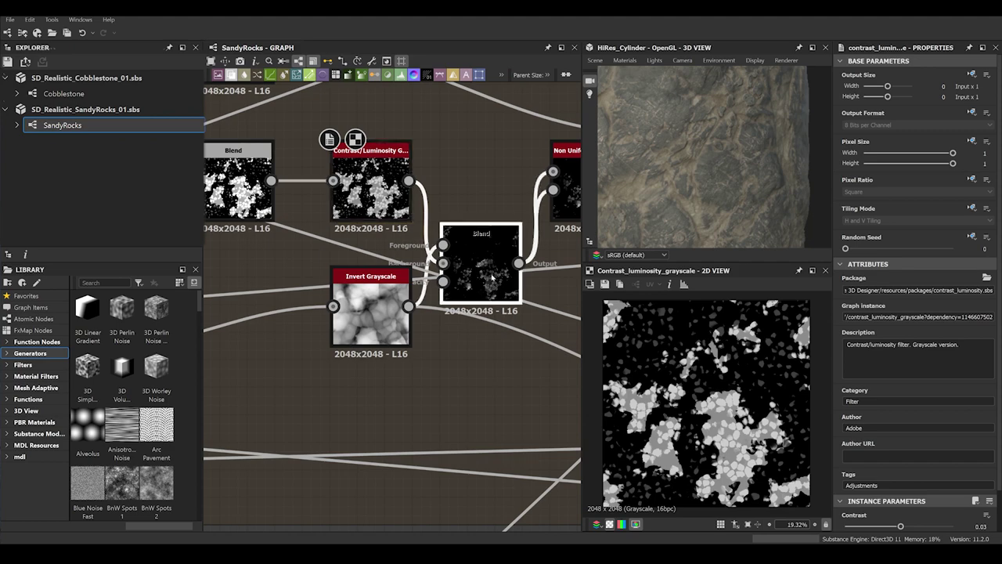
double_click(371, 311)
scroll(372, 311, down, 2)
scroll(372, 312, down, 4)
middle_drag(372, 311, 250, 323)
scroll(498, 295, up, 5)
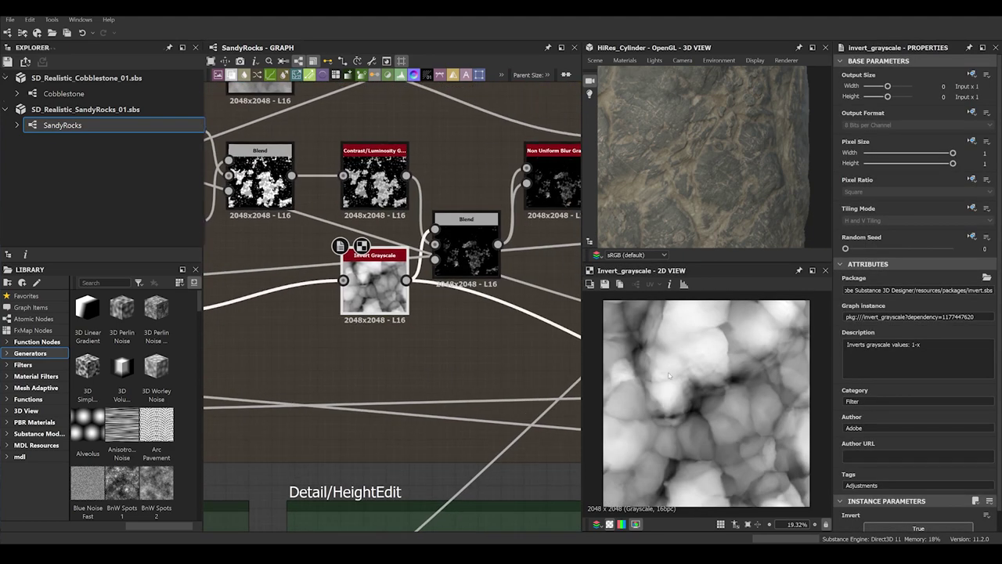
Compare the Subtract Blend's remaining debris with its Invert Grayscale input
double_click(466, 249)
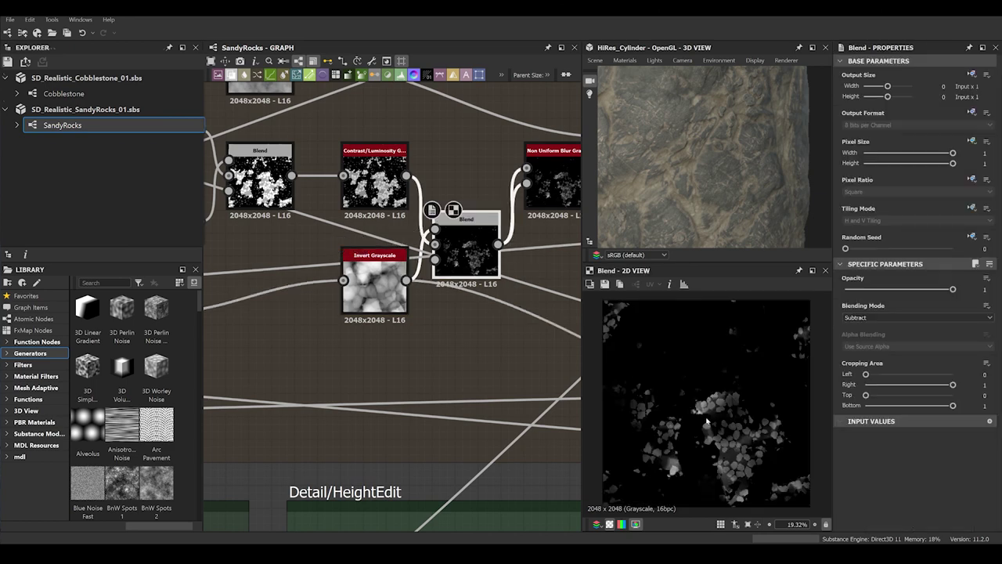
scroll(714, 435, up, 2)
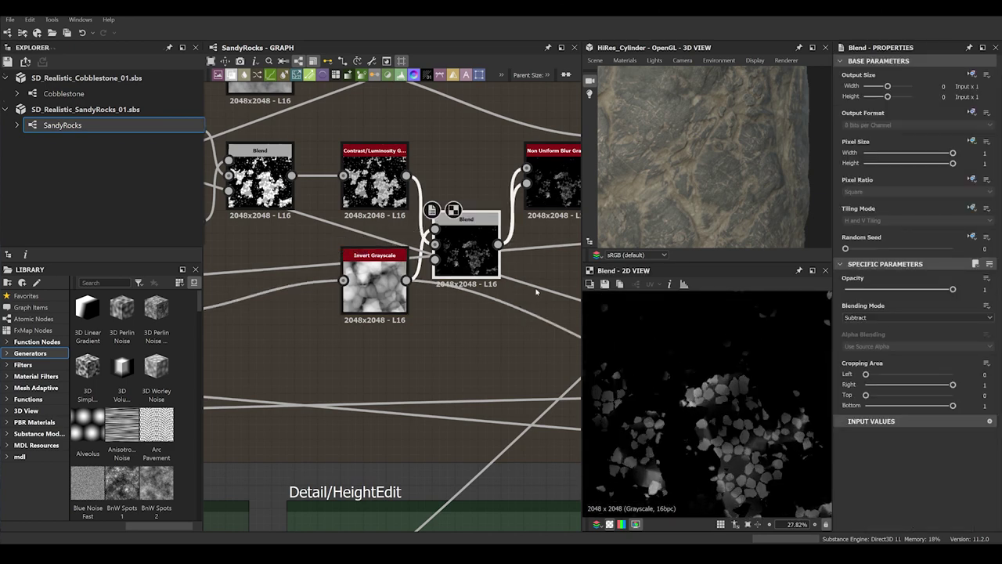
double_click(374, 287)
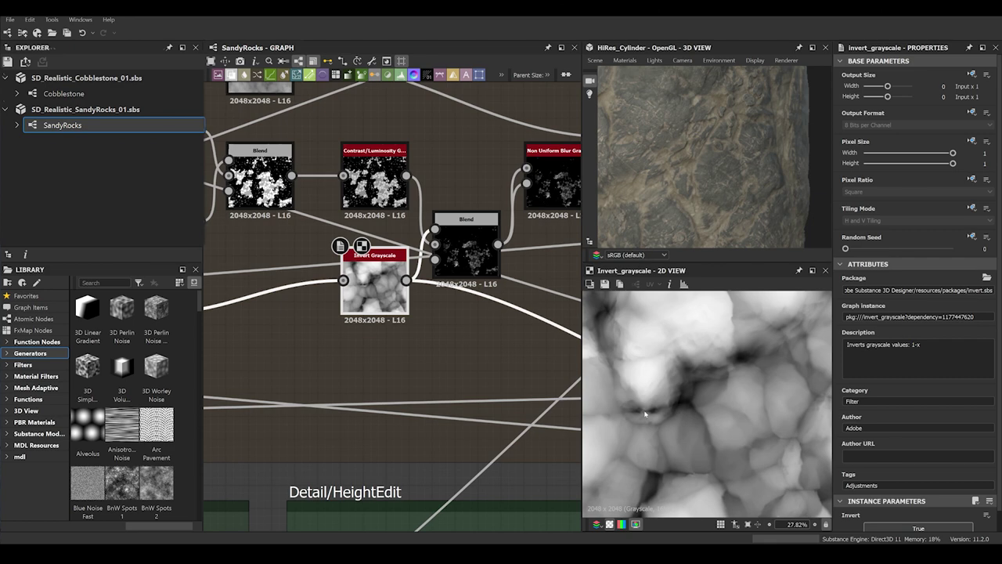
double_click(467, 250)
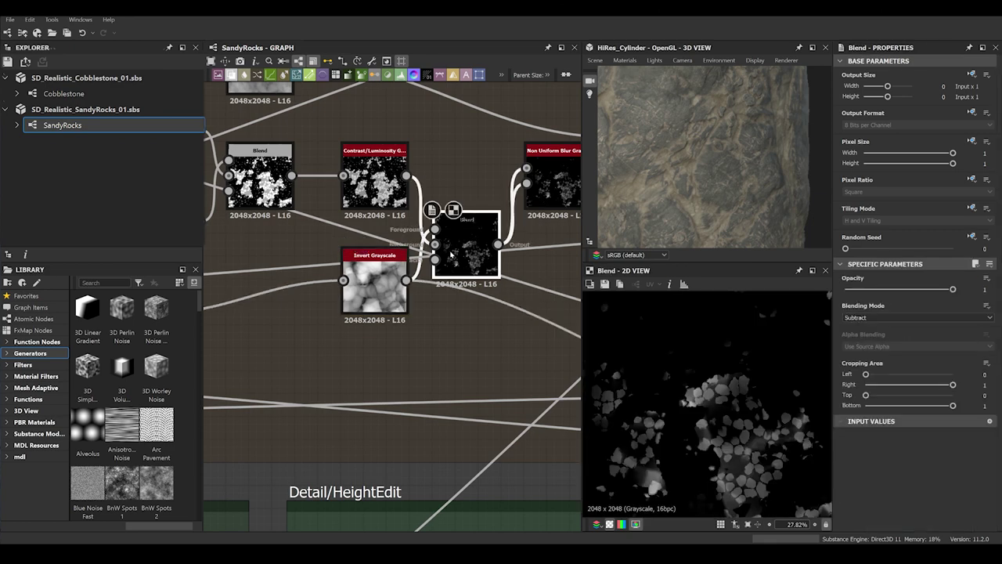
Inspect the debris edges from the Subtract Blend up close and preview the Non Uniform Blur Grayscale after it
middle_drag(522, 263, 366, 329)
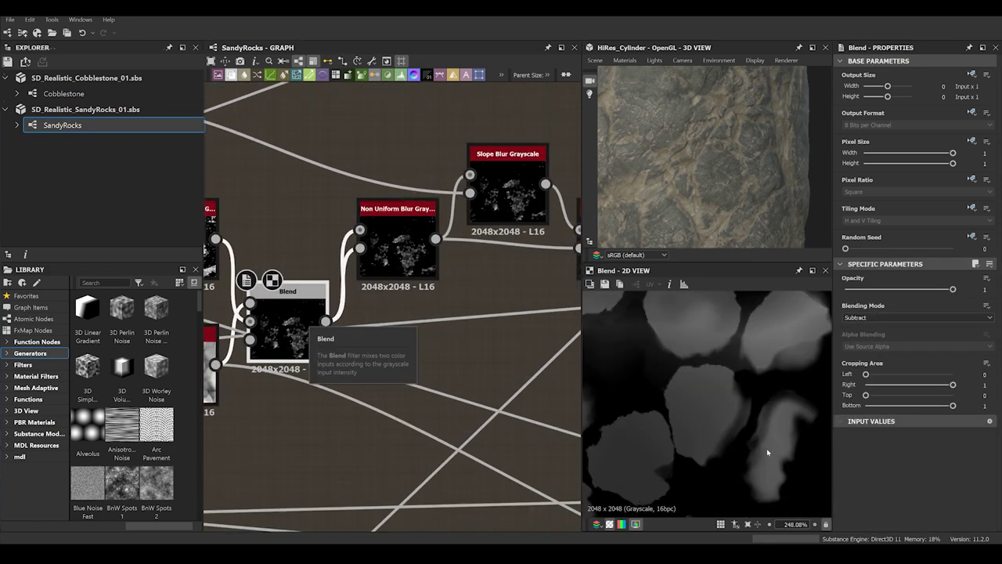
scroll(649, 397, up, 3)
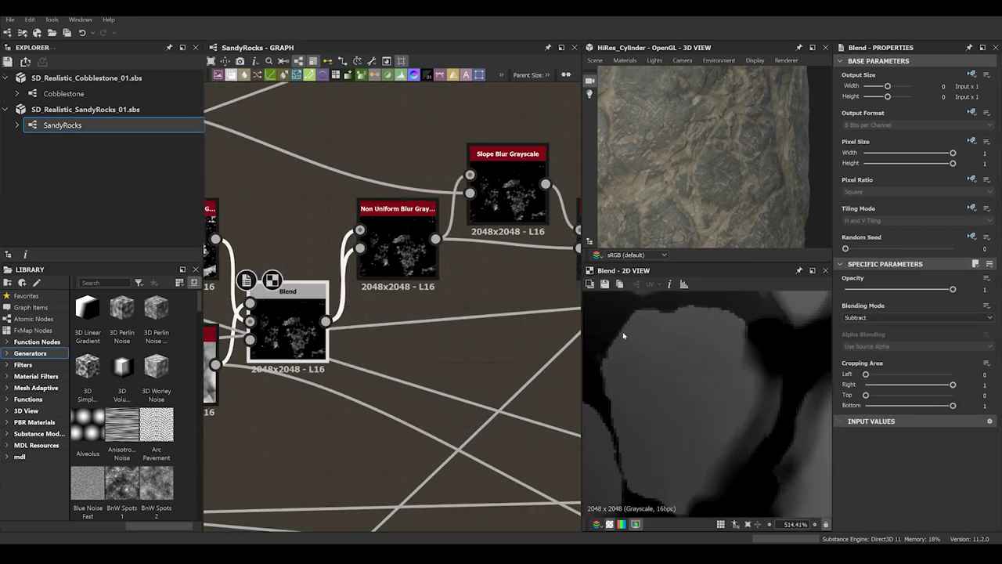
double_click(406, 227)
middle_drag(514, 267, 487, 277)
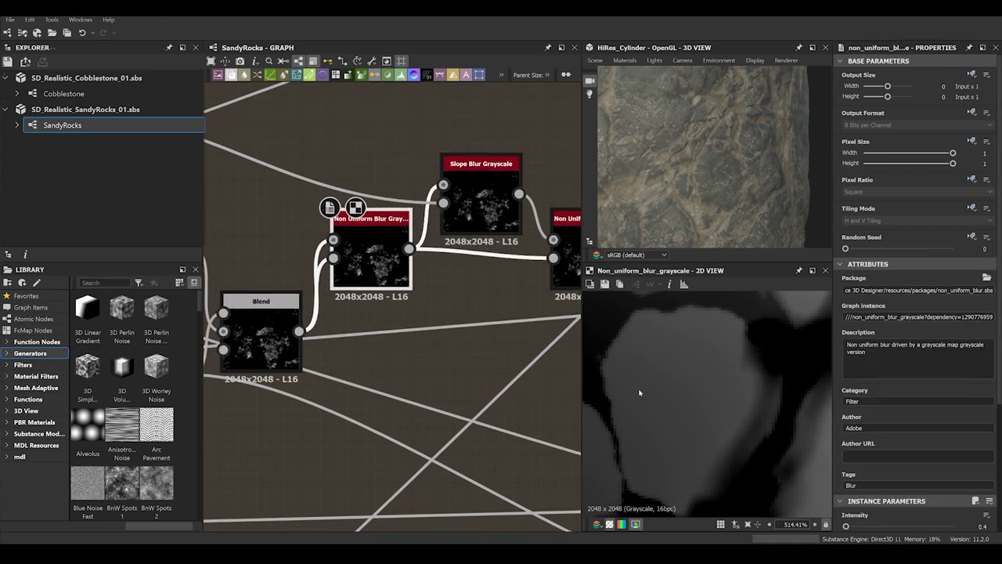
Preview the next Slope Blur Grayscale and the final Non Uniform Blur Grayscale at the end of the Debris frame
double_click(475, 204)
scroll(664, 369, down, 6)
scroll(670, 373, down, 4)
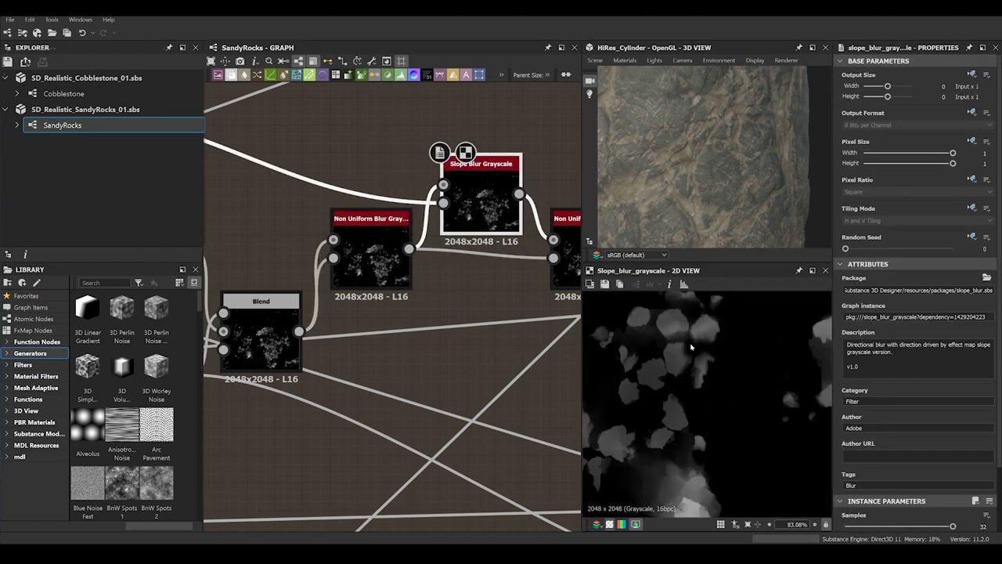
scroll(558, 245, down, 1)
middle_drag(557, 246, 359, 215)
double_click(382, 218)
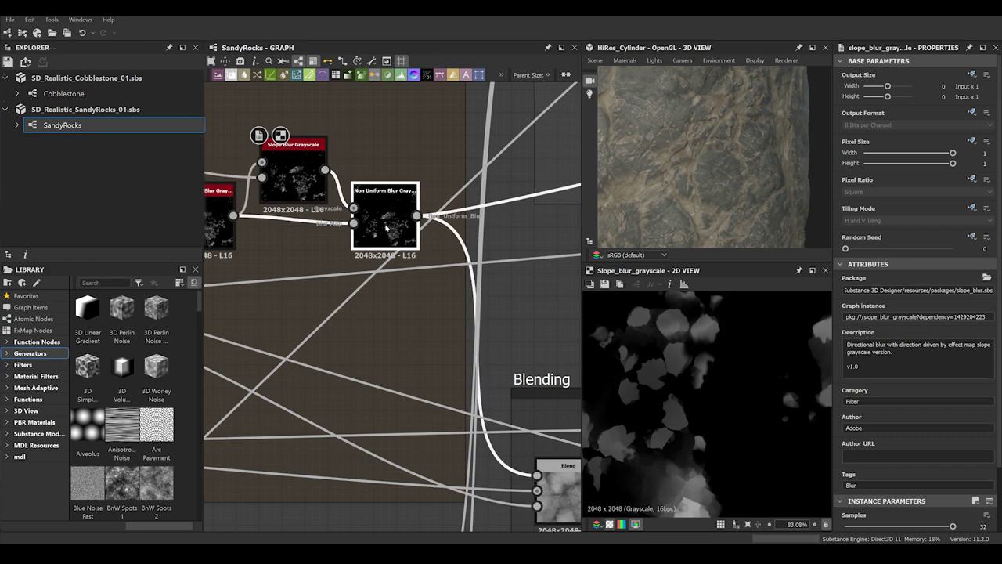
View the whole debris pattern produced by the Non Uniform Blur Grayscale at the end of the Debris frame
scroll(668, 380, down, 1)
scroll(668, 380, down, 3)
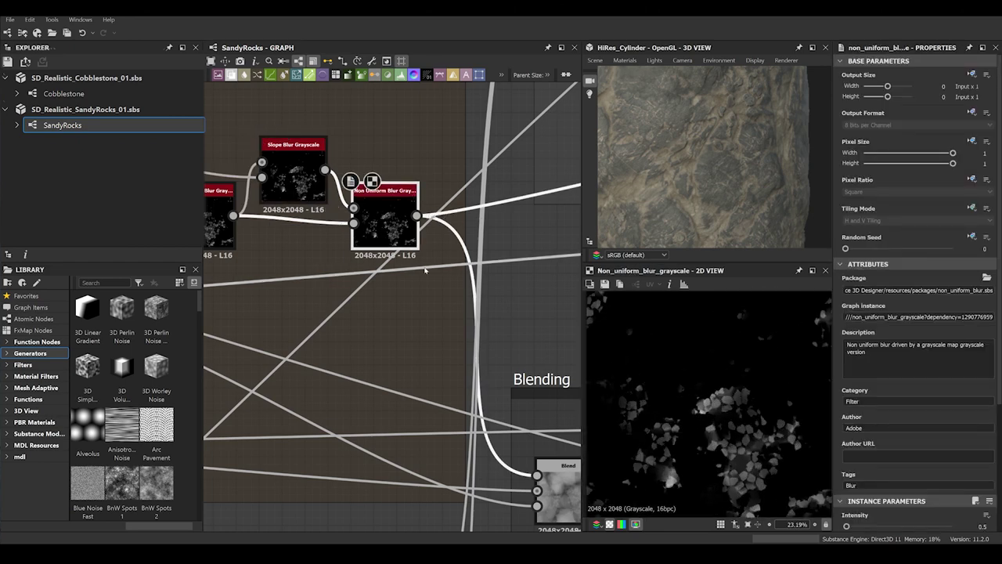
scroll(717, 418, up, 1)
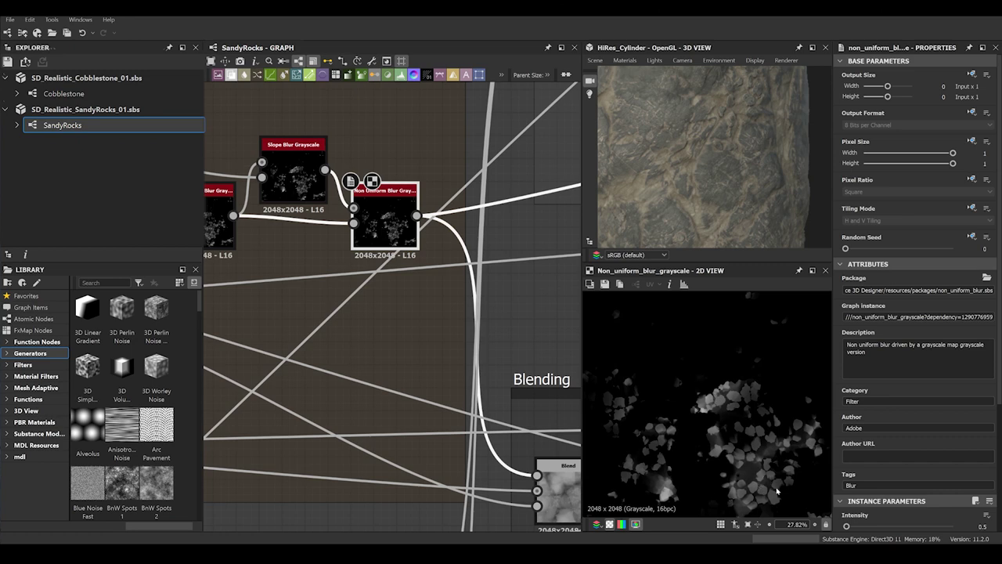
Follow the debris mask's connection into the Coloring frame and preview the Gradient Map it feeds
scroll(327, 313, down, 6)
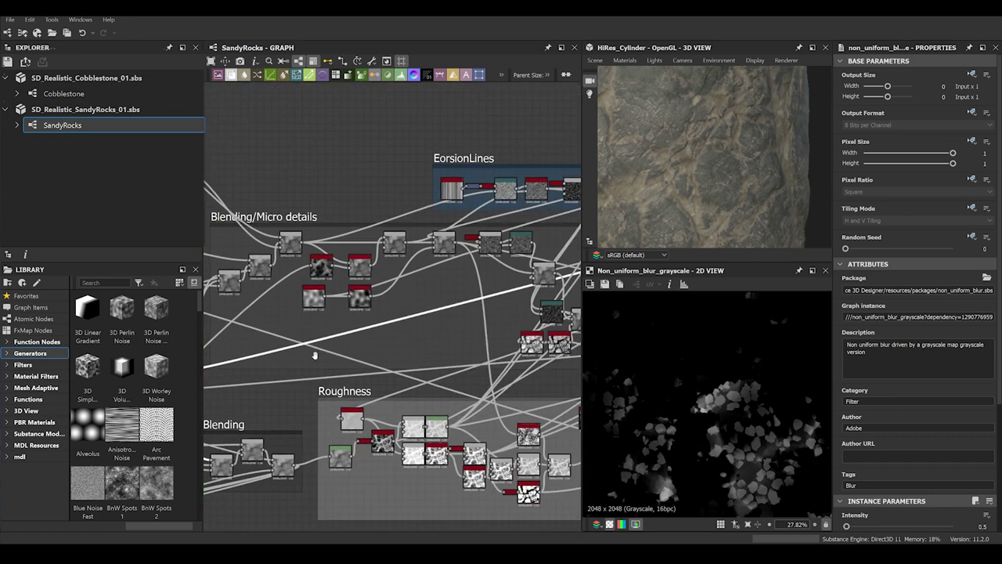
middle_drag(328, 313, 303, 312)
middle_drag(532, 270, 278, 307)
scroll(450, 275, up, 5)
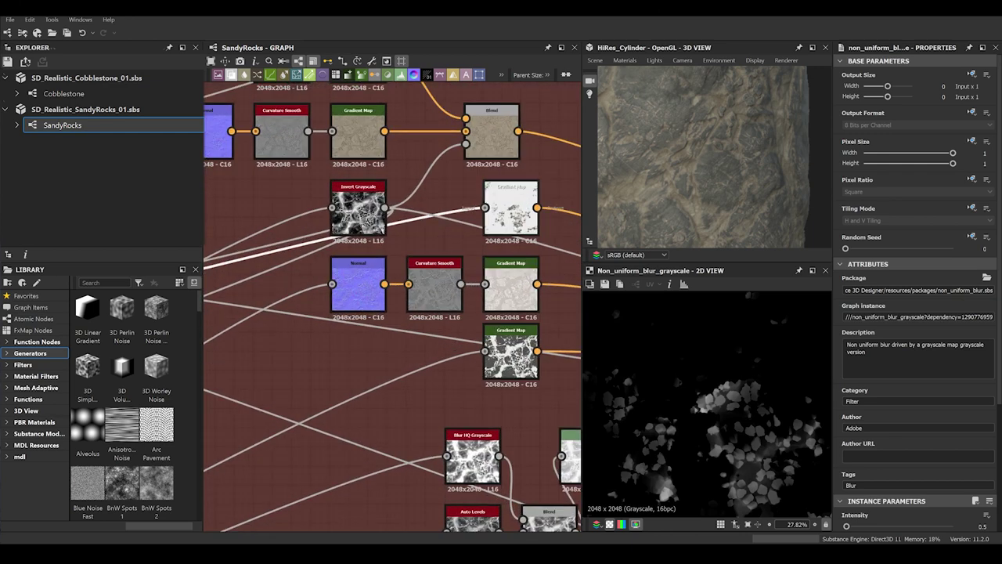
click(510, 217)
double_click(511, 217)
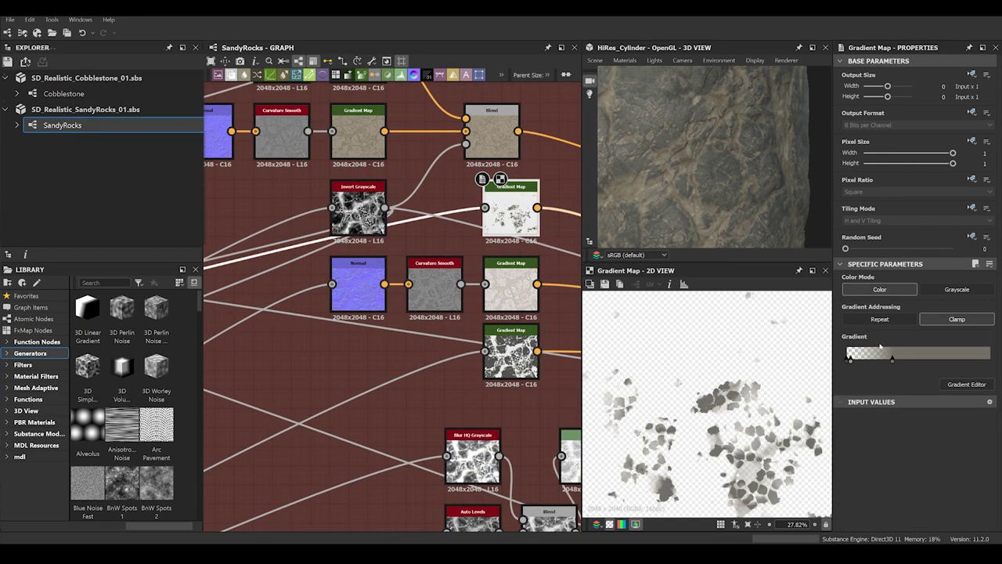
Try shifting the grey key in the debris Gradient Map's gradient, and inspect the fading debris transparency up close
mouse_move(892, 361)
mouse_down()
mouse_move(949, 364)
mouse_move(872, 372)
mouse_move(930, 368)
mouse_move(887, 373)
mouse_up()
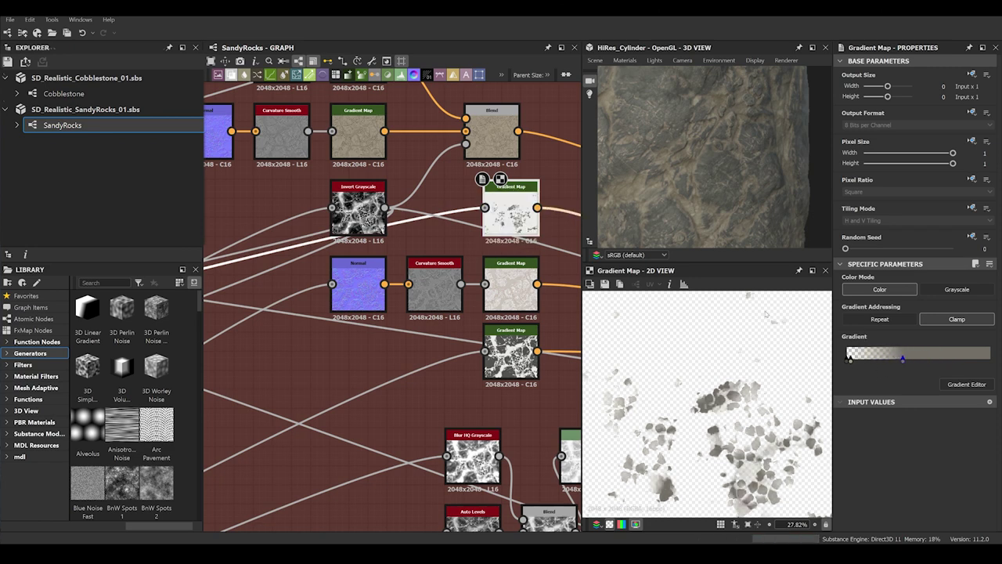
scroll(734, 414, up, 8)
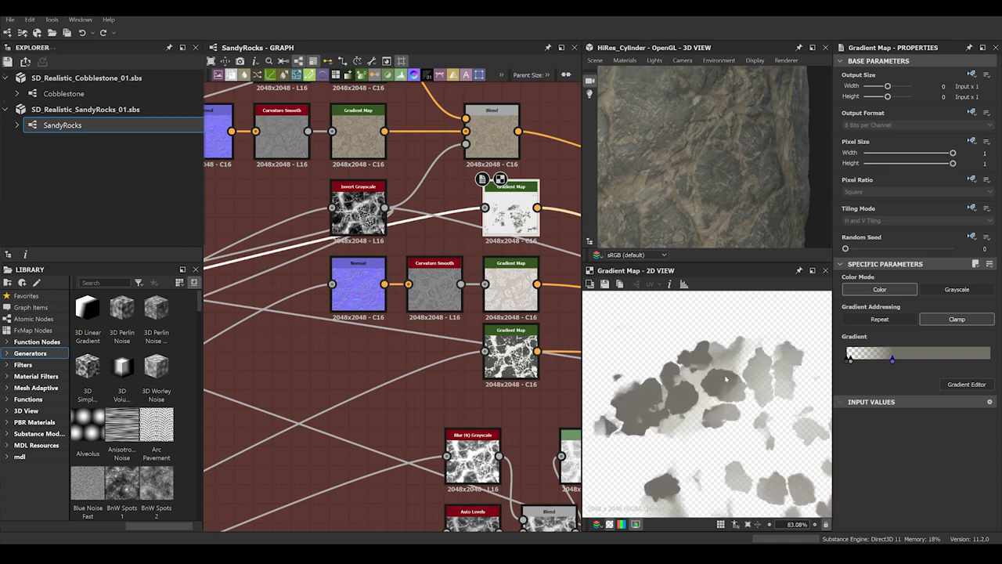
scroll(744, 387, up, 2)
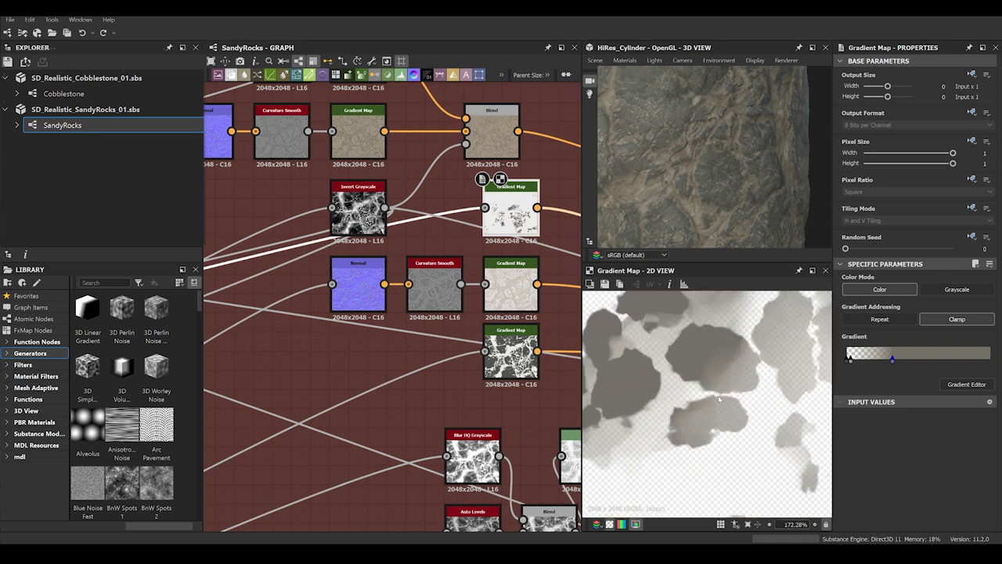
mouse_move(721, 157)
mouse_down()
mouse_move(740, 130)
mouse_move(725, 163)
mouse_up()
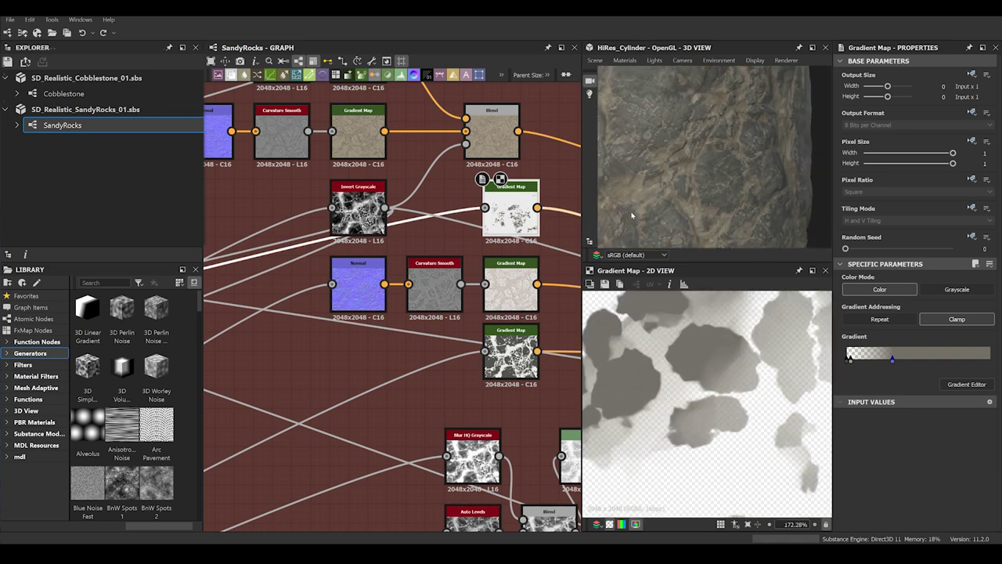
Preview the two Gradient Maps below the debris one and the Max (Lighten) Blend that combines them
middle_drag(502, 273, 429, 154)
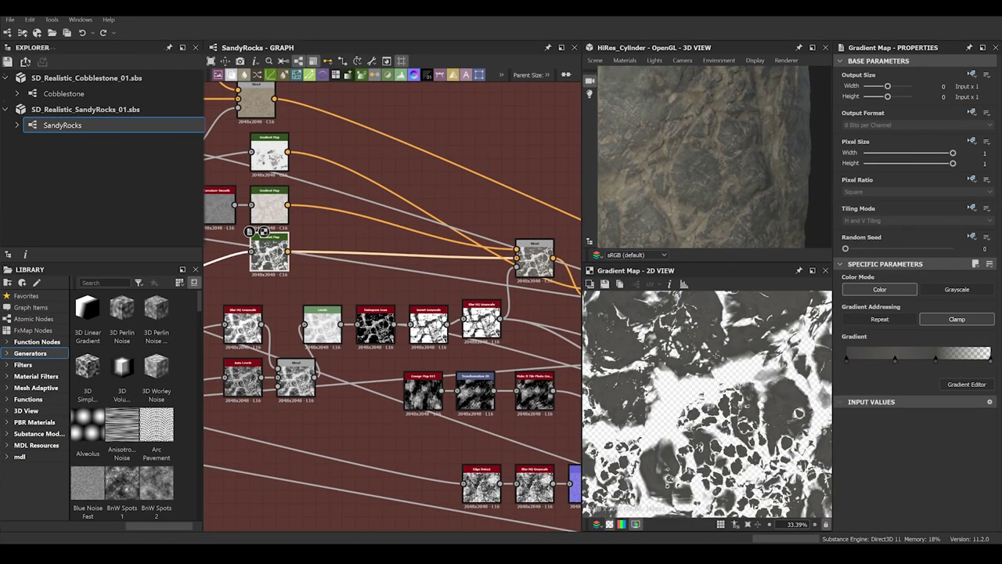
scroll(699, 148, down, 3)
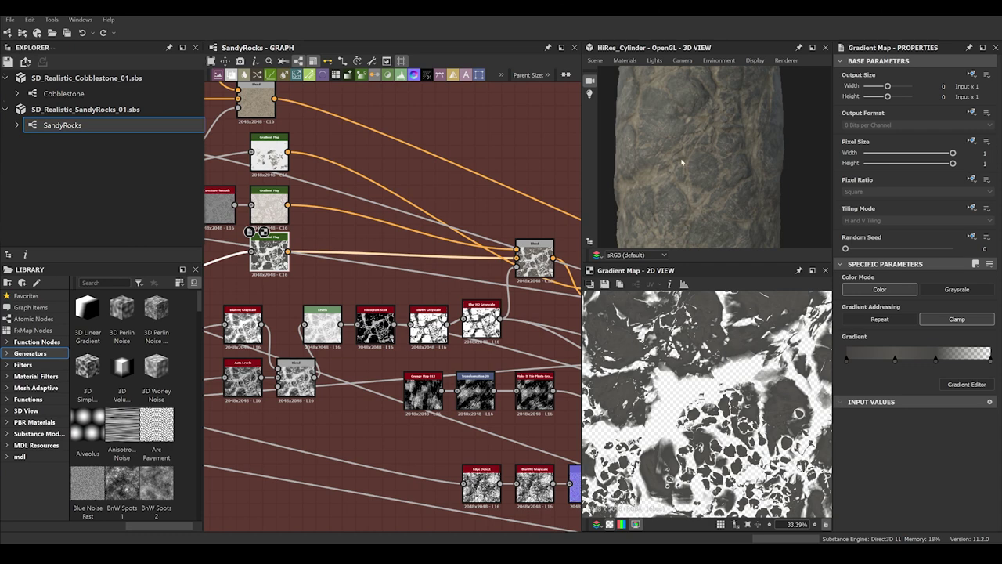
scroll(636, 482, up, 2)
middle_drag(433, 259, 398, 252)
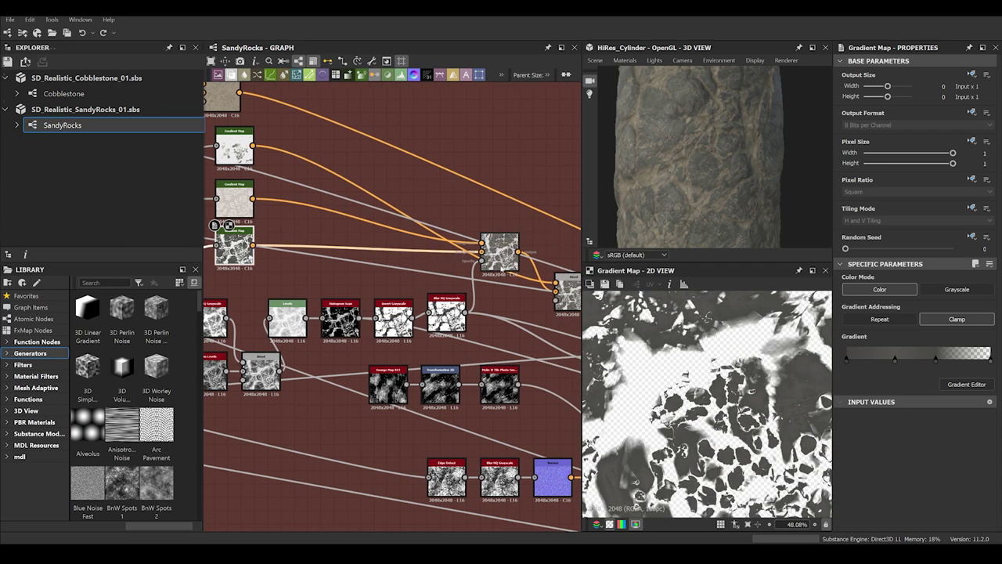
double_click(235, 201)
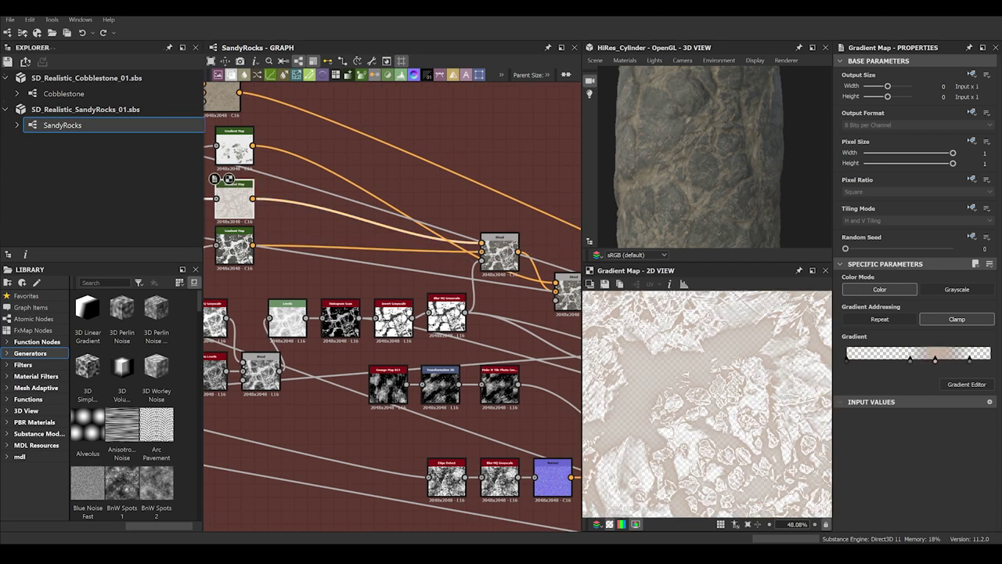
double_click(499, 252)
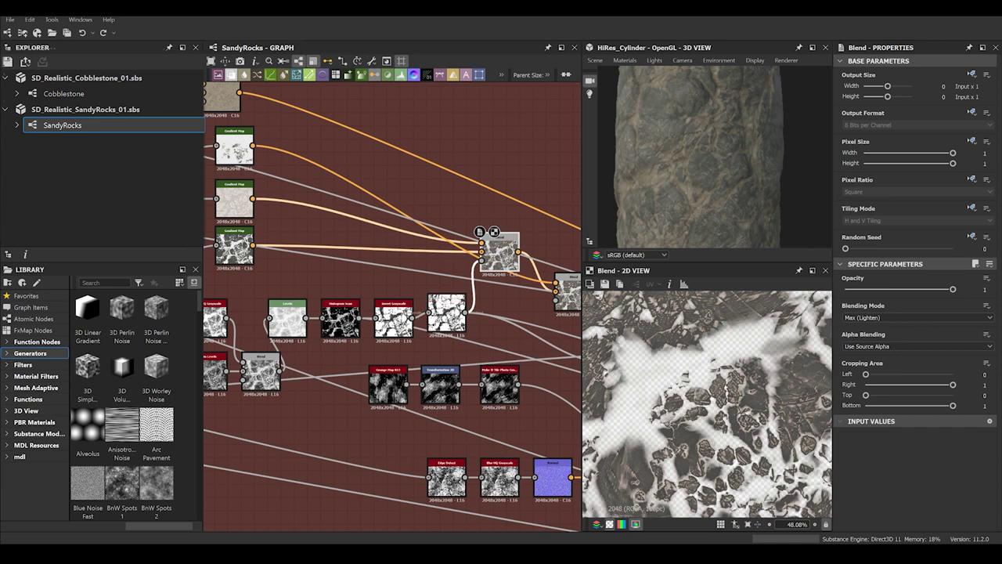
Preview the following Copy Blend that lays the debris color over the rock, and inspect the debris area
scroll(454, 303, up, 2)
middle_drag(464, 306, 316, 255)
double_click(461, 246)
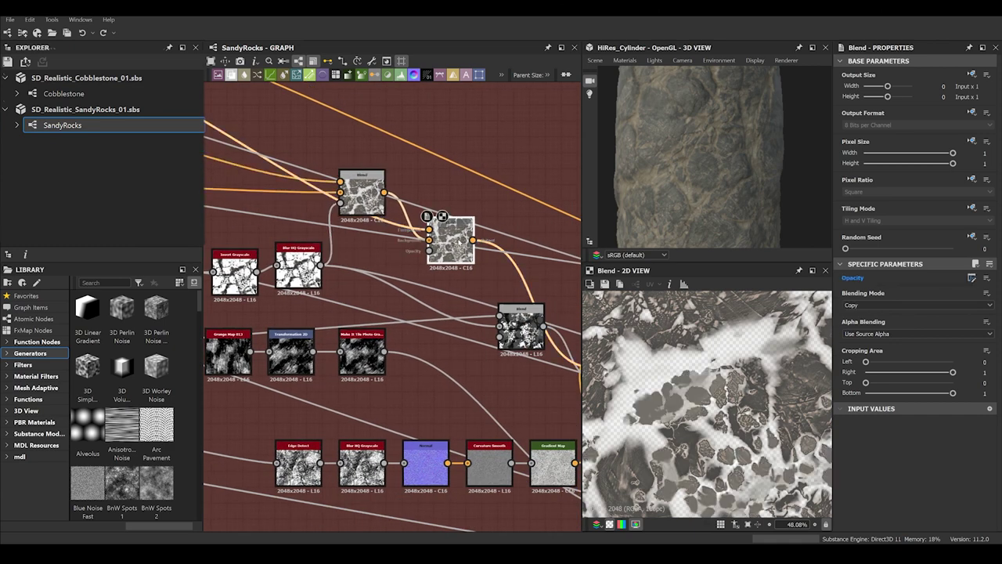
scroll(660, 398, down, 5)
scroll(659, 398, up, 5)
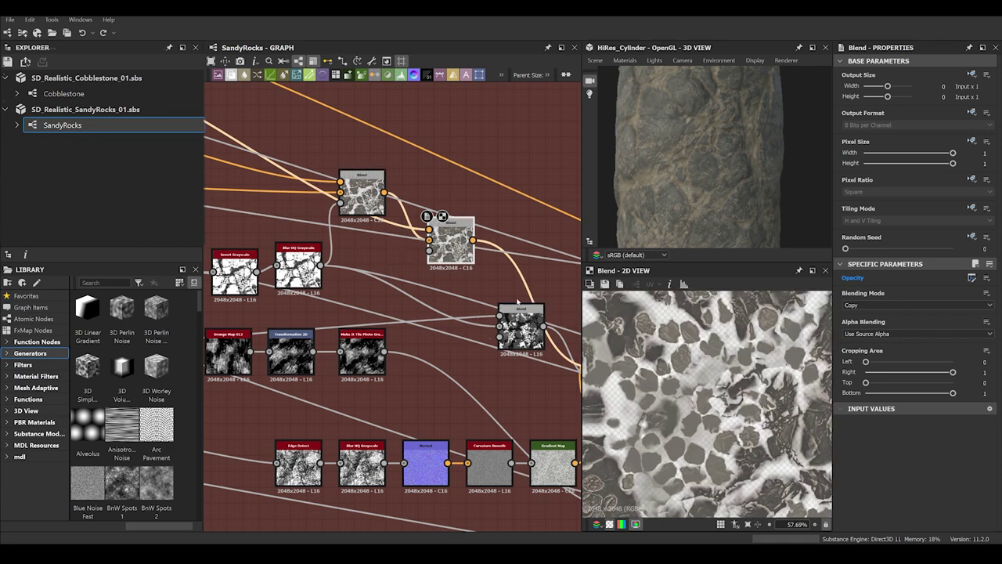
scroll(701, 396, down, 2)
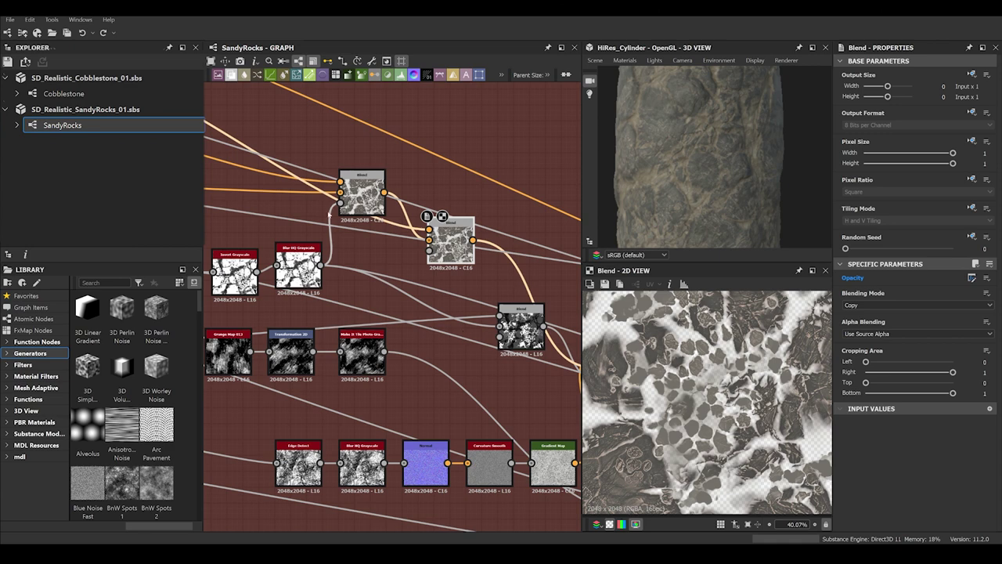
Try recoloring the debris Gradient Map's key at position 0.322 to orange (#bf842b)
middle_drag(329, 215, 523, 324)
click(233, 175)
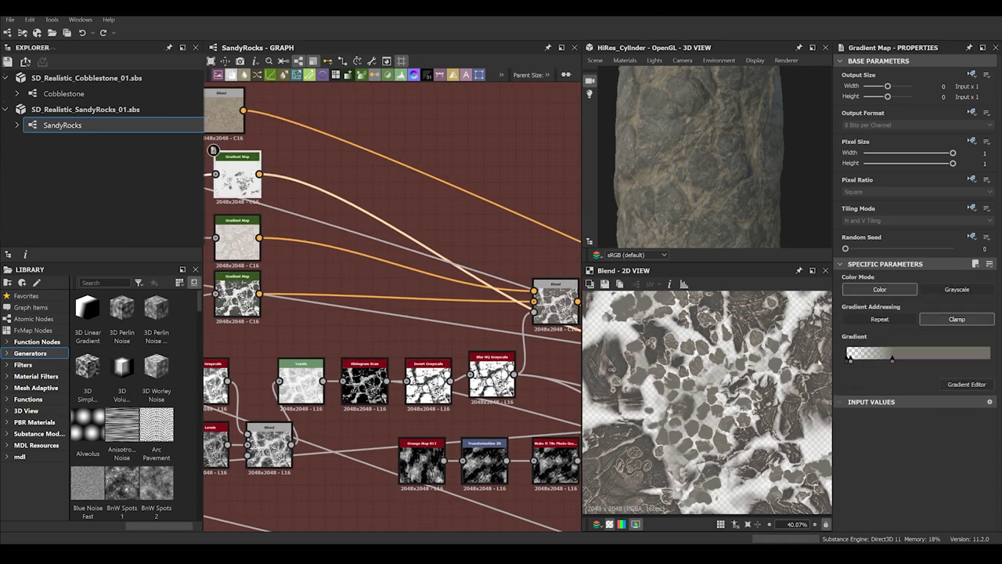
click(967, 384)
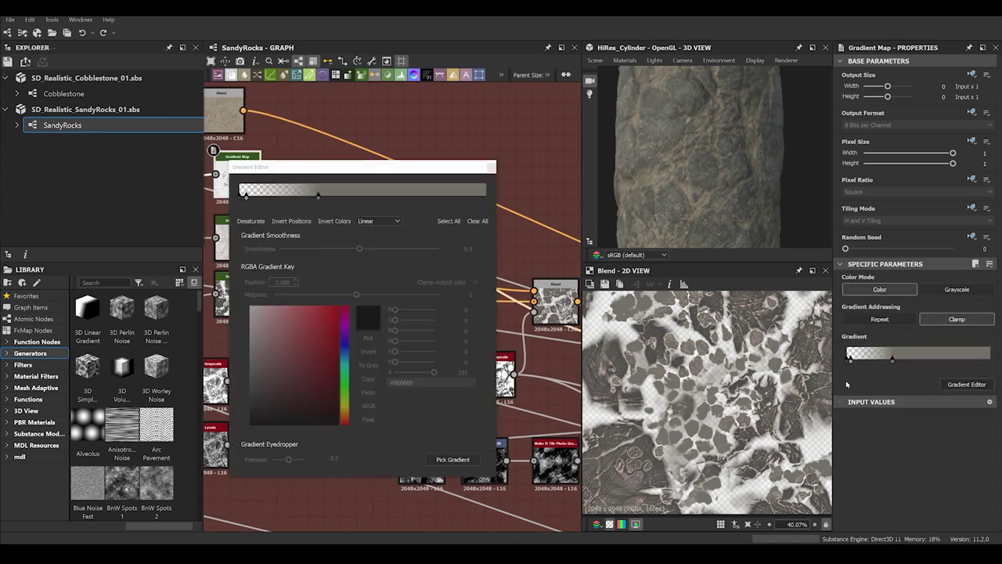
click(318, 197)
click(344, 412)
drag(311, 347, 318, 336)
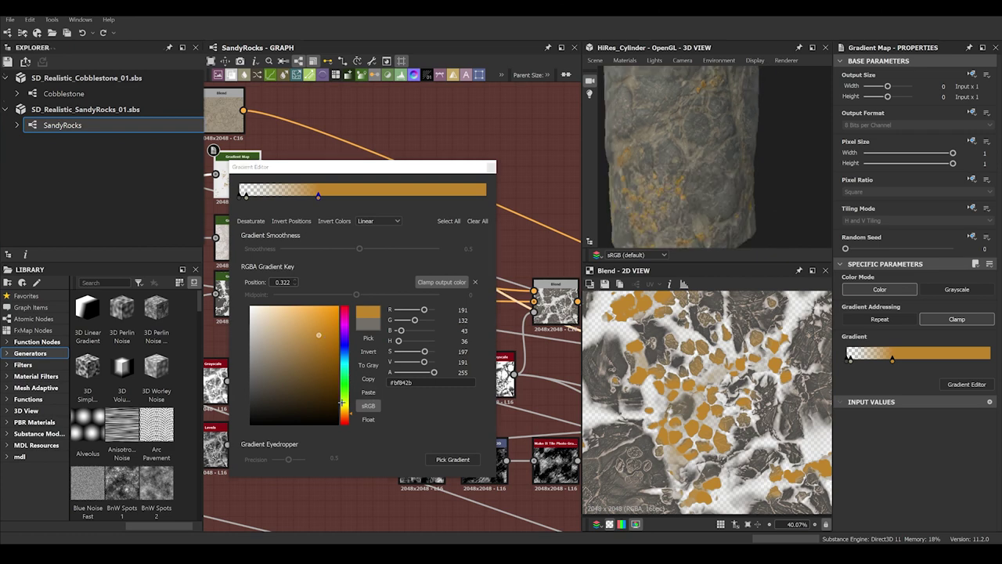
Try a pale green, about RGB 169, 179, 139, for the same debris gradient key and check it on the cylinder
click(343, 400)
drag(278, 349, 269, 342)
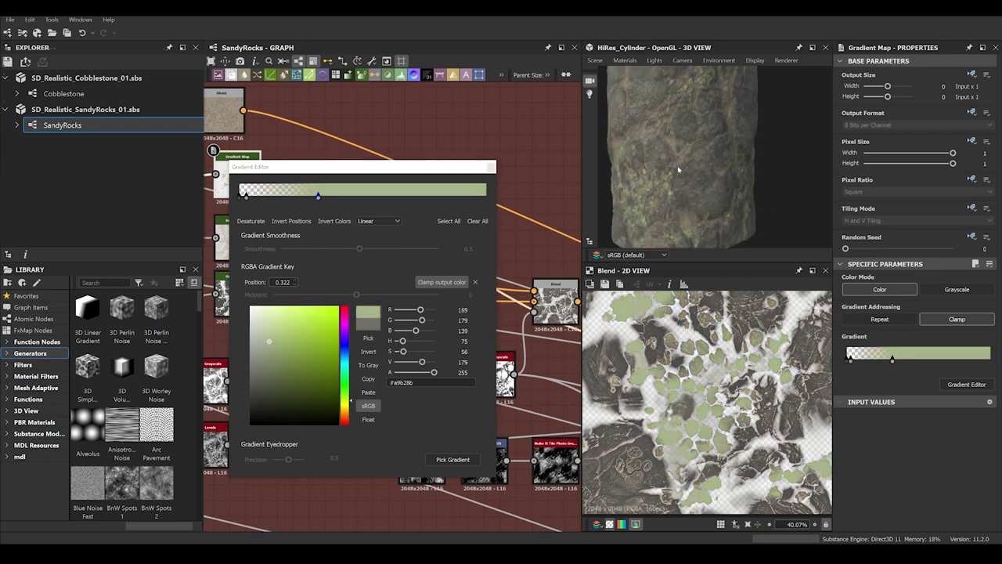
middle_drag(679, 163, 694, 180)
drag(679, 207, 644, 233)
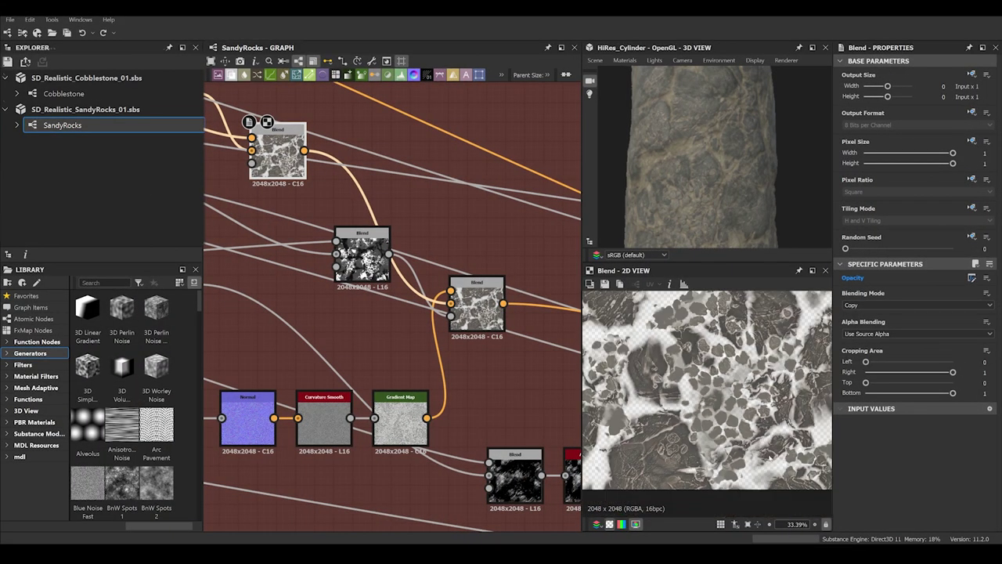
Compare the debris Blend up close with the next Copy Blend, which adds the fine curvature Gradient Map
scroll(671, 411, up, 4)
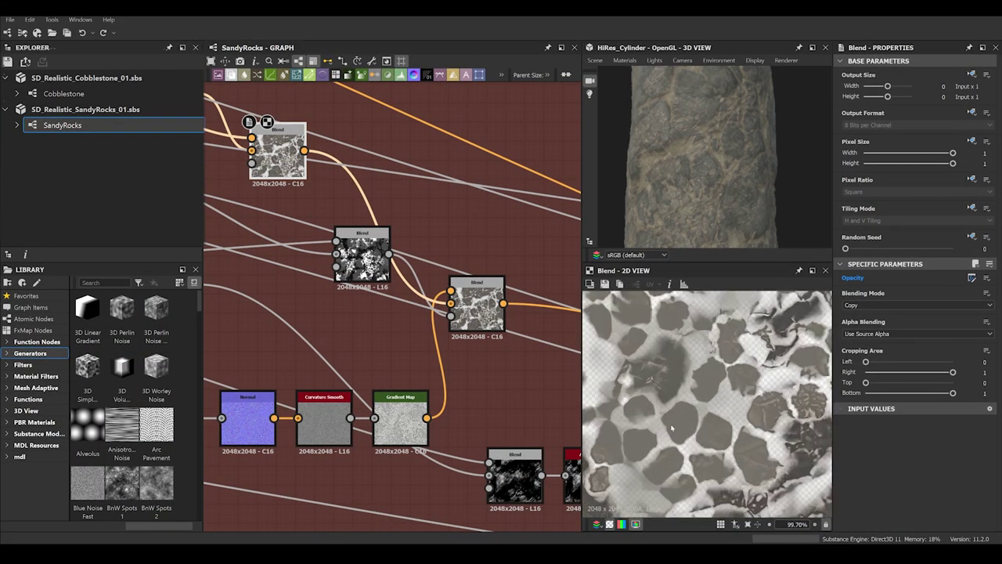
double_click(479, 309)
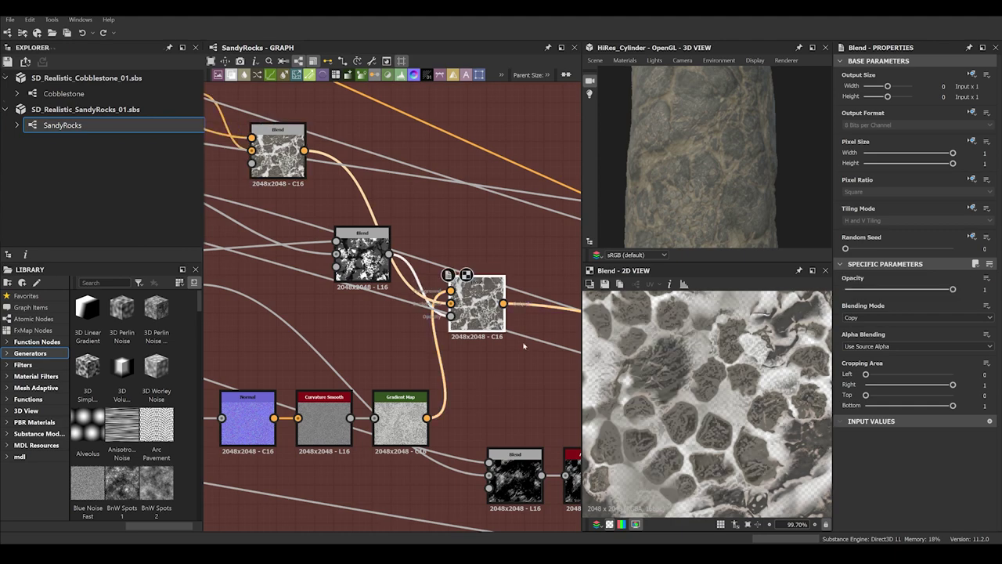
scroll(689, 401, down, 5)
Trace the fine curvature chain in the Coloring frame back to its Edge Detect node and preview it
middle_drag(331, 345, 424, 271)
middle_drag(390, 377, 562, 319)
scroll(347, 302, up, 3)
double_click(352, 298)
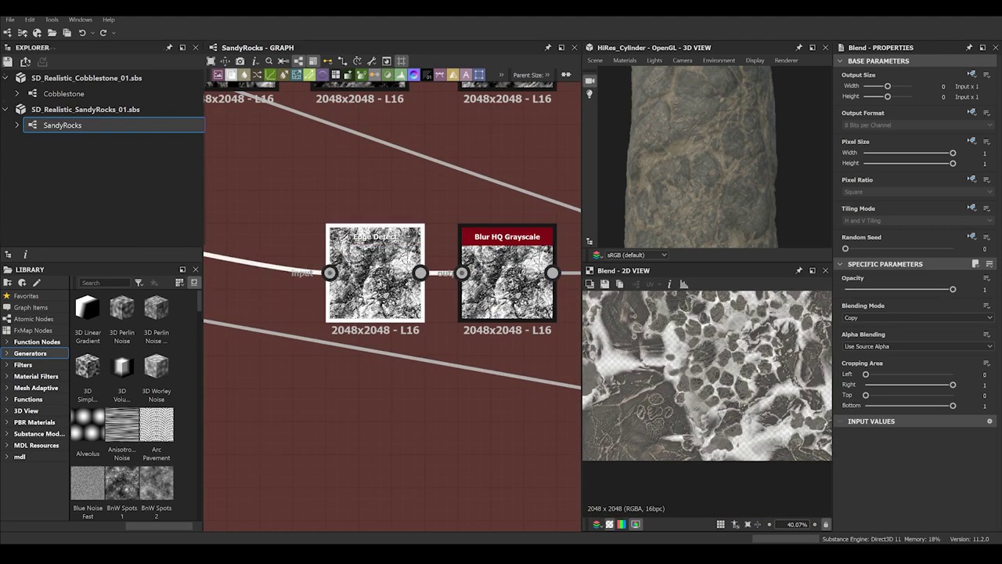
Trace the Edge Detect's input back to the Blending/Micro details frame and preview its source Min (Darken) Blend
scroll(360, 289, down, 5)
middle_drag(331, 299, 517, 355)
middle_drag(298, 285, 580, 345)
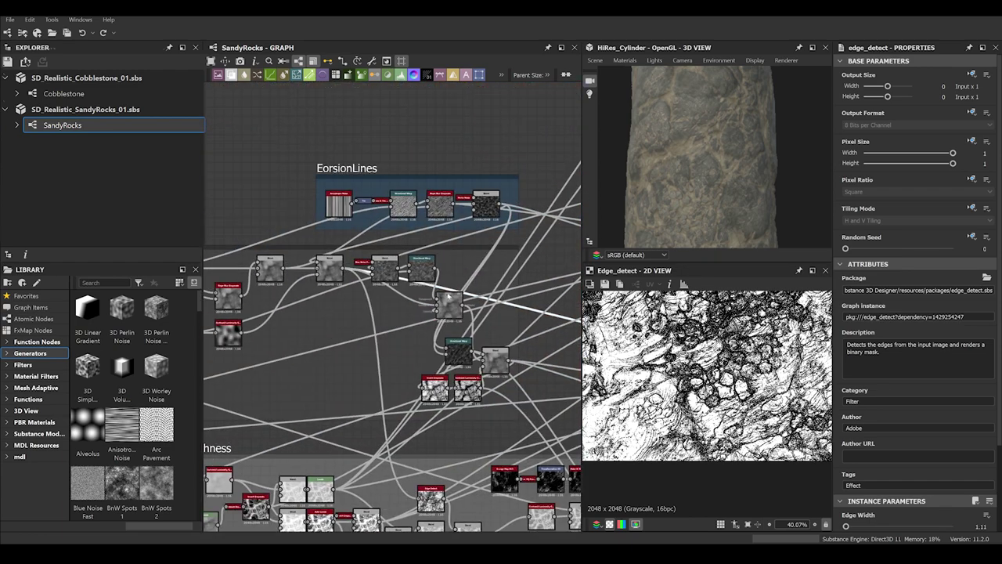
scroll(395, 305, up, 3)
scroll(294, 318, up, 3)
middle_drag(293, 315, 405, 305)
double_click(433, 271)
Return to the Edge Detect in the Coloring frame and inspect its black-and-white edge lines up close
scroll(430, 270, down, 8)
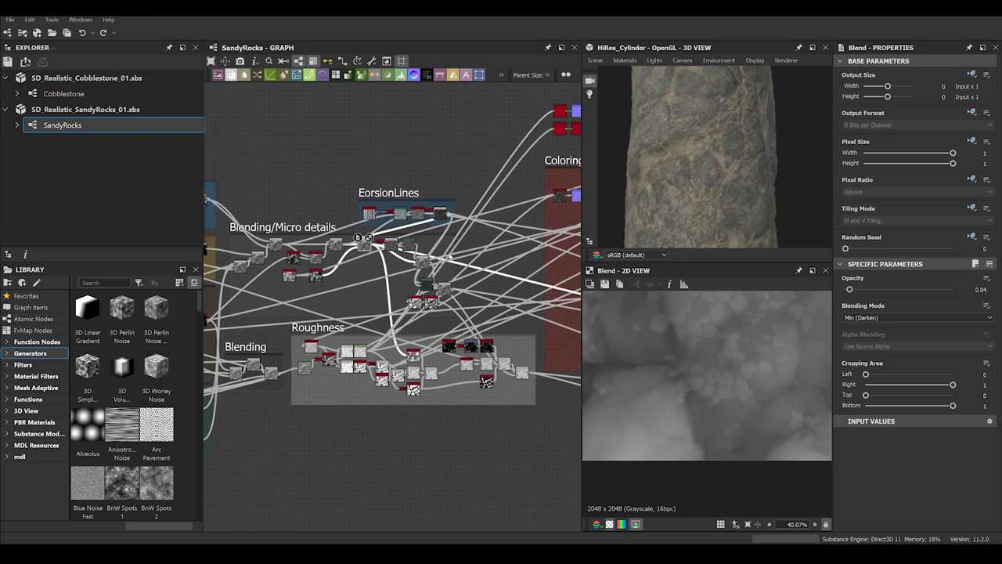
middle_drag(557, 324, 308, 260)
scroll(483, 262, up, 6)
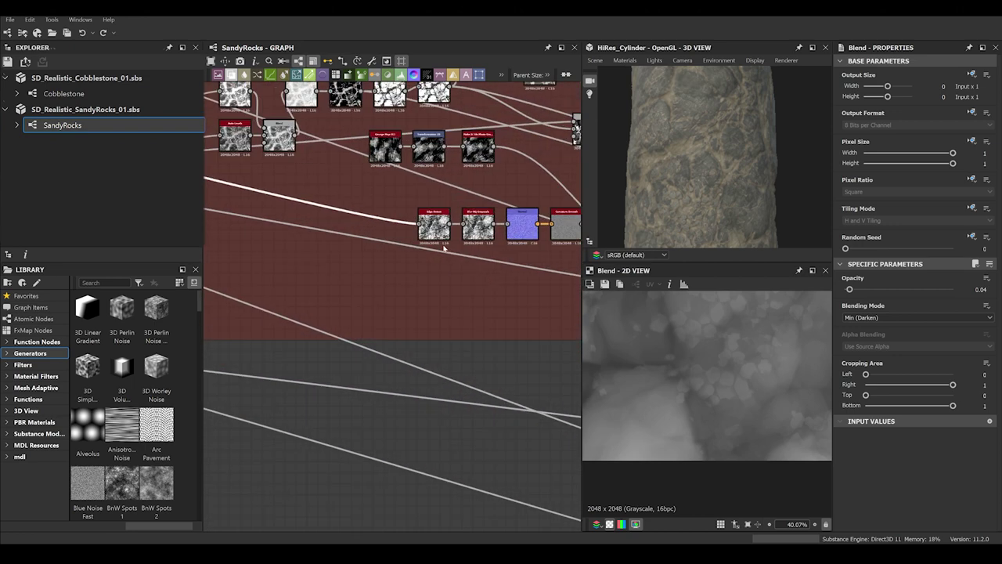
double_click(413, 284)
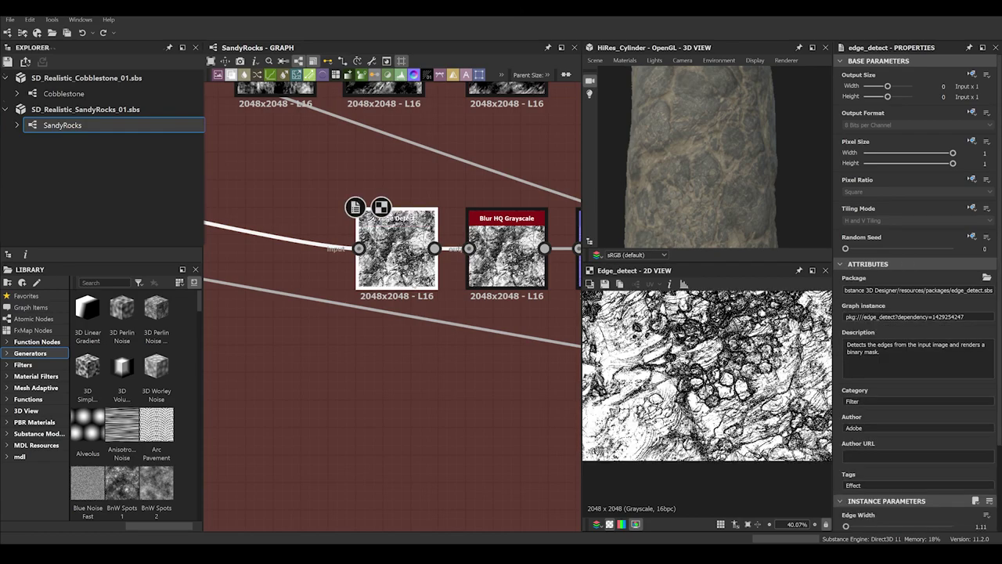
key(f)
scroll(703, 400, up, 10)
middle_drag(760, 462, 587, 383)
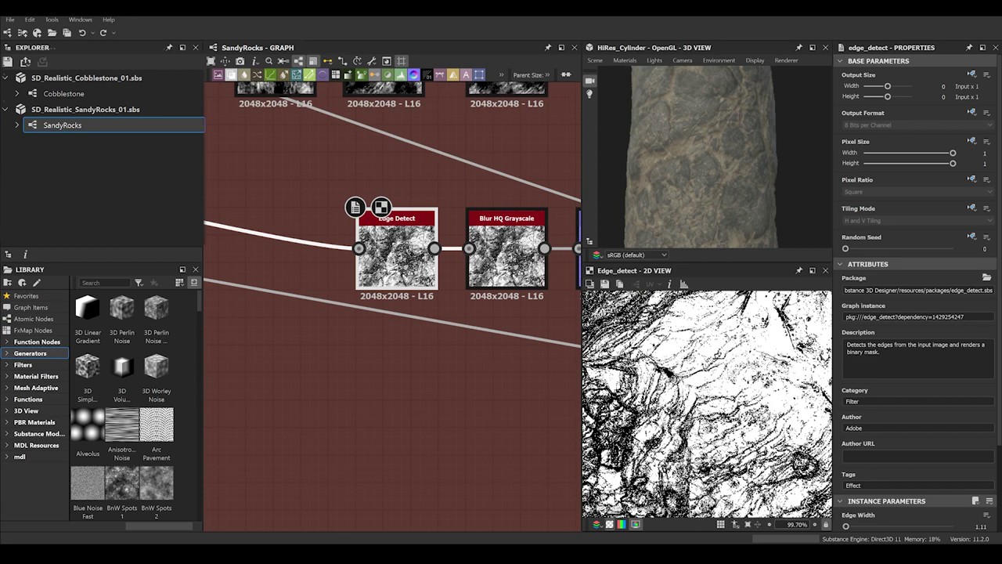
Compare the Edge Detect's hard edges with the Blur HQ Grayscale that softens them
scroll(738, 354, down, 4)
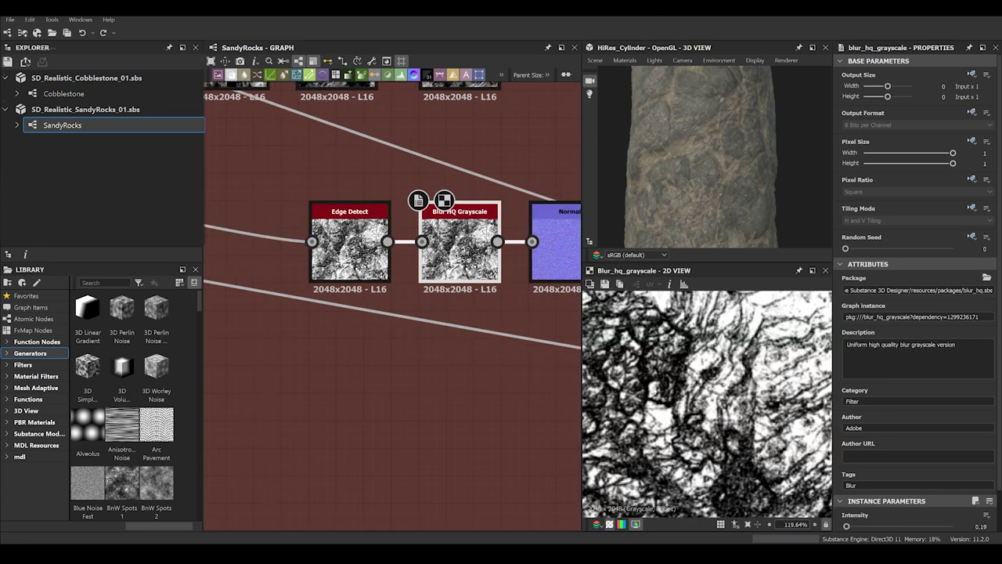
scroll(654, 391, up, 5)
double_click(356, 246)
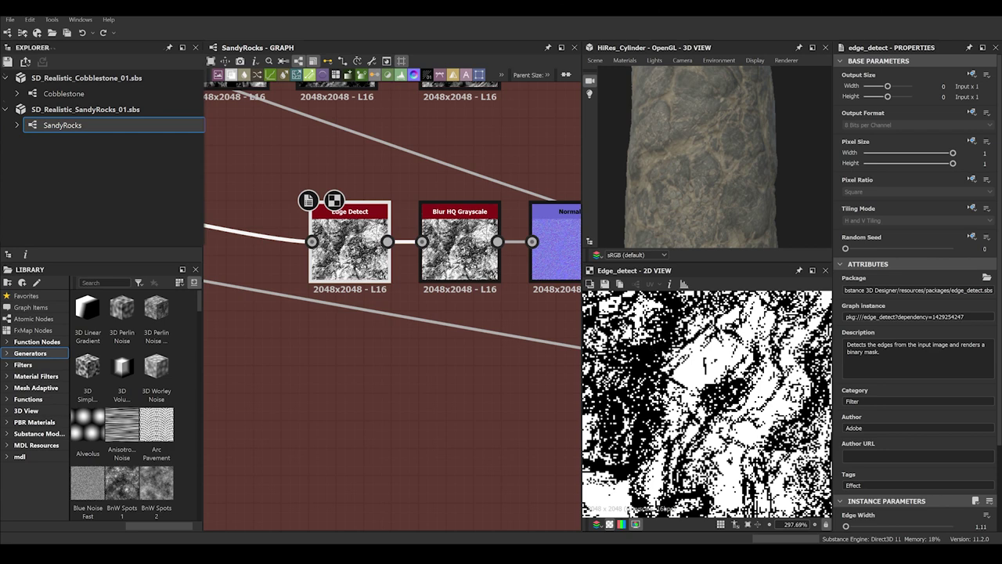
double_click(460, 250)
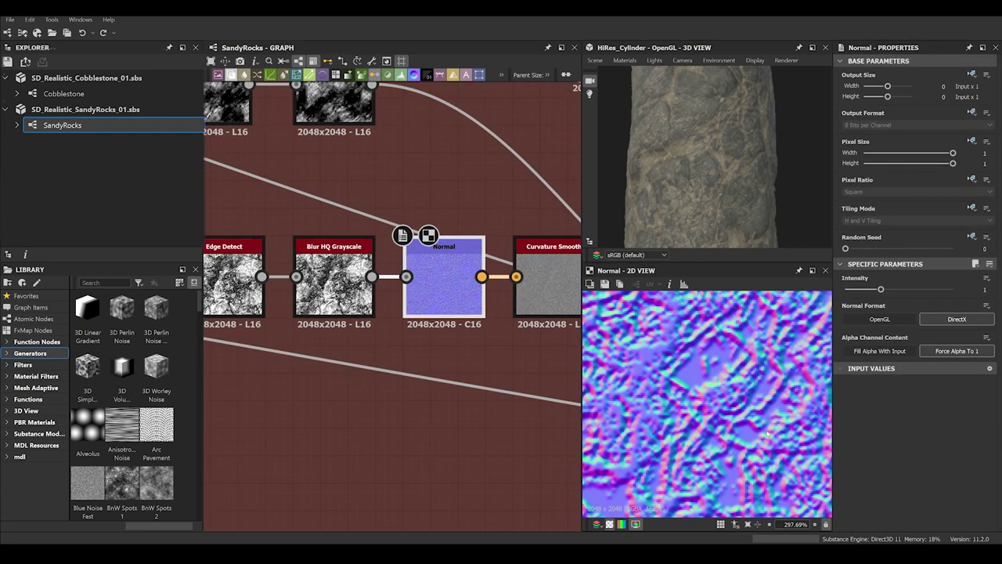
Preview the Normal, Curvature Smooth and Gradient Map nodes that follow the Blur HQ Grayscale
scroll(687, 426, down, 5)
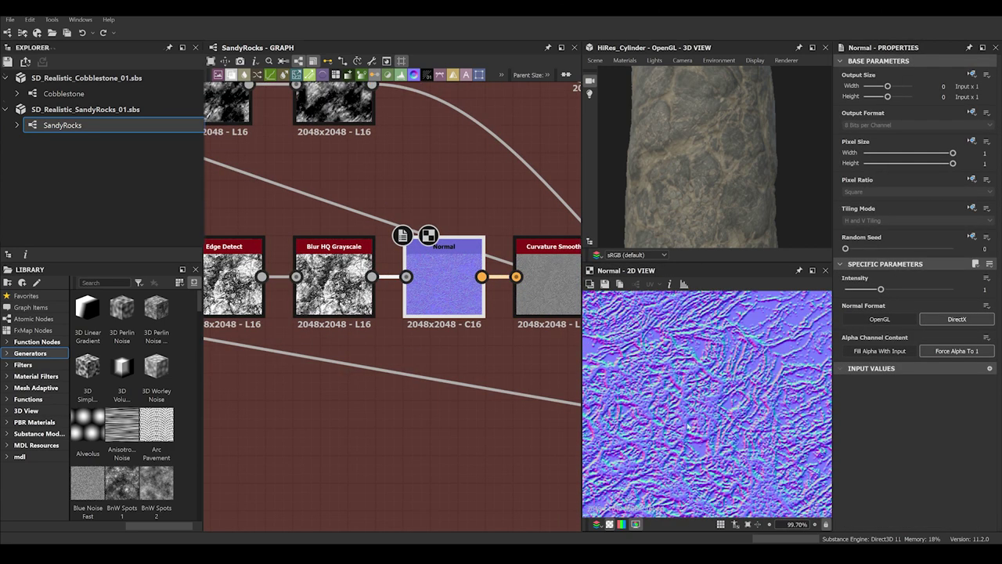
double_click(550, 304)
scroll(682, 383, up, 3)
middle_drag(462, 327, 307, 327)
double_click(485, 300)
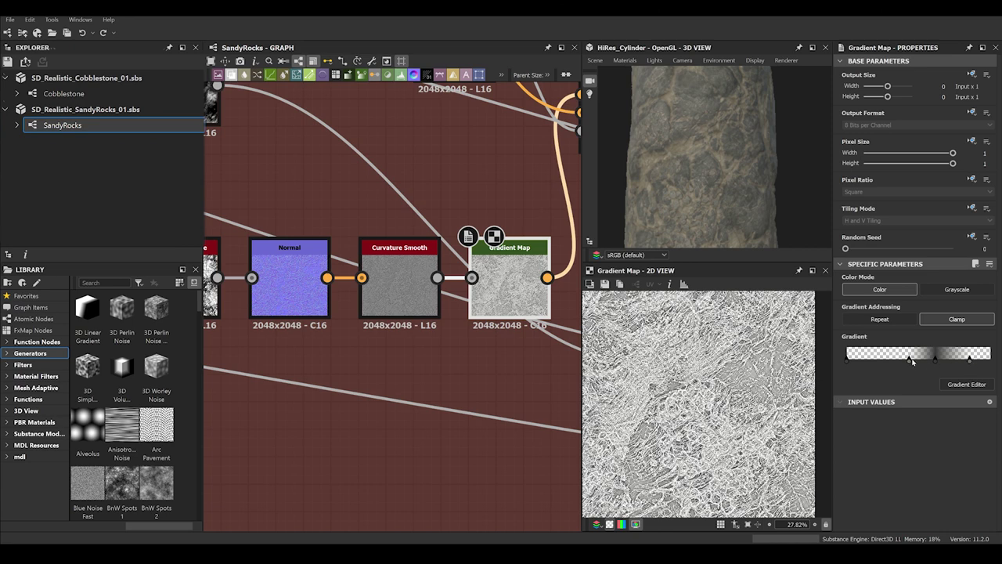
Inspect the Gradient Map's gradient and a close-up of the Copy Blend it feeds, including the opacity setting
mouse_move(911, 360)
mouse_down()
mouse_move(880, 363)
mouse_move(915, 366)
mouse_up()
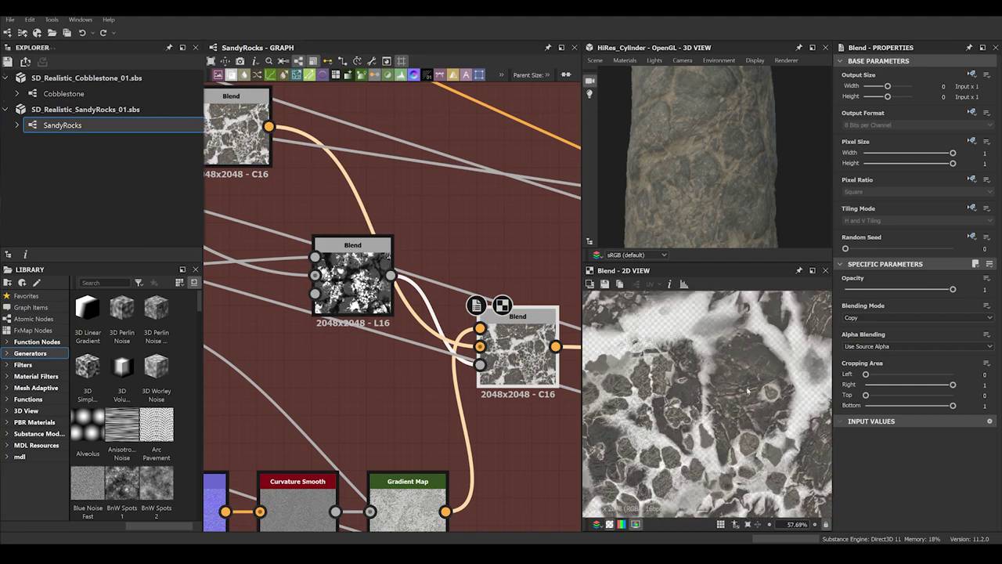
scroll(748, 389, up, 5)
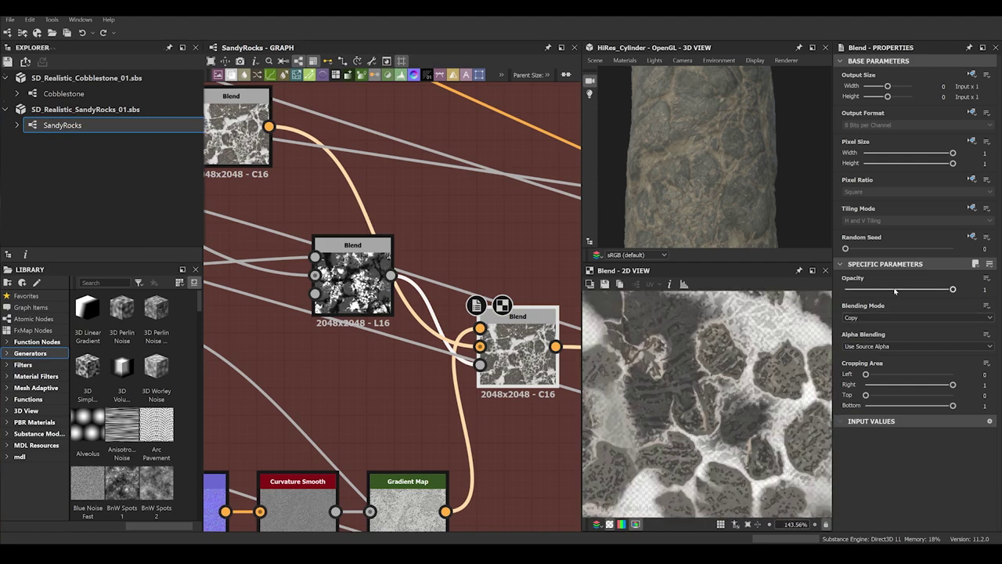
drag(894, 291, 985, 306)
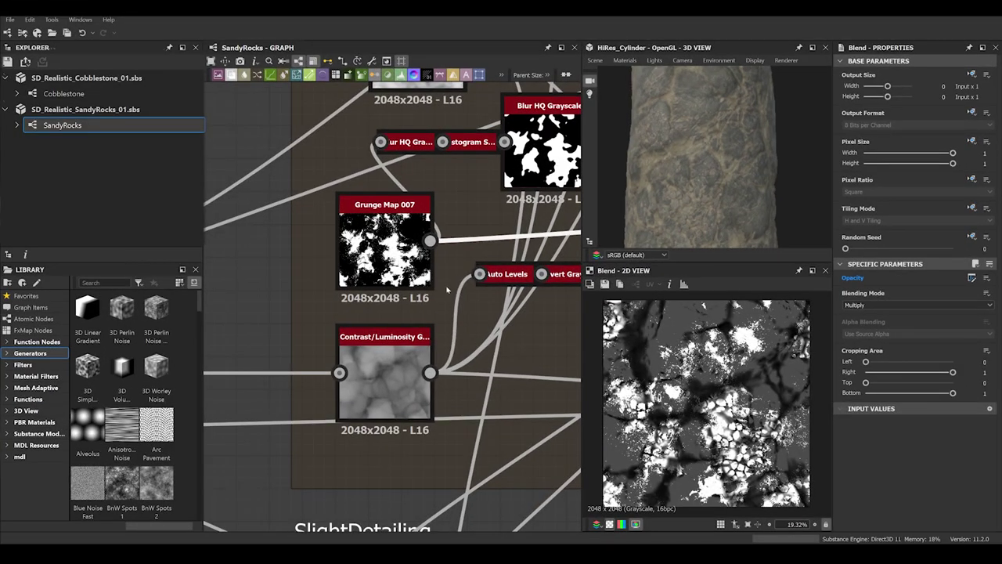
Follow the connection from Grunge Map 007 in the Debris frame through the graph to the Multiply Blend's area in the Coloring frame
scroll(390, 227, down, 7)
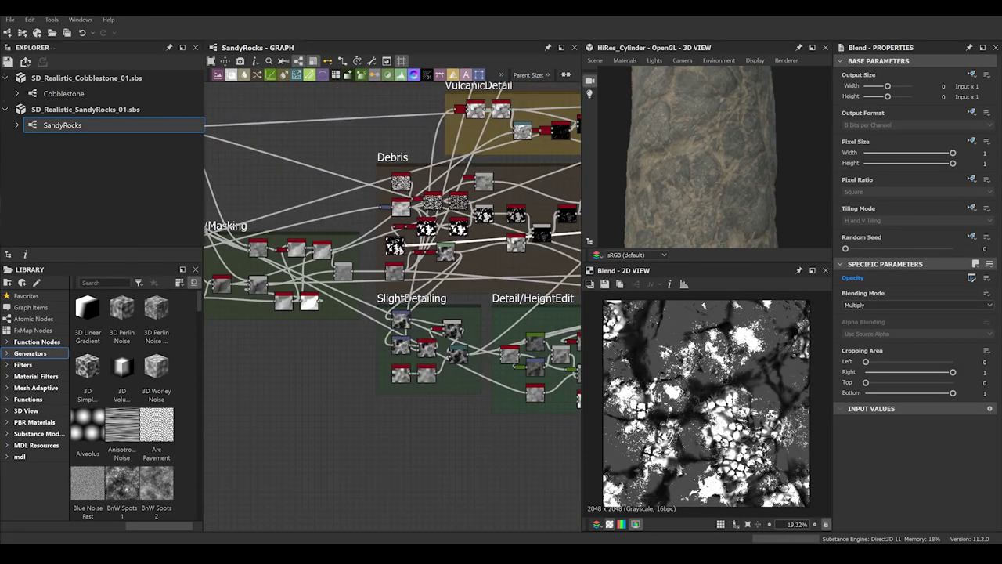
scroll(425, 217, up, 4)
middle_drag(513, 226, 399, 249)
middle_drag(455, 317, 121, 321)
scroll(396, 320, down, 4)
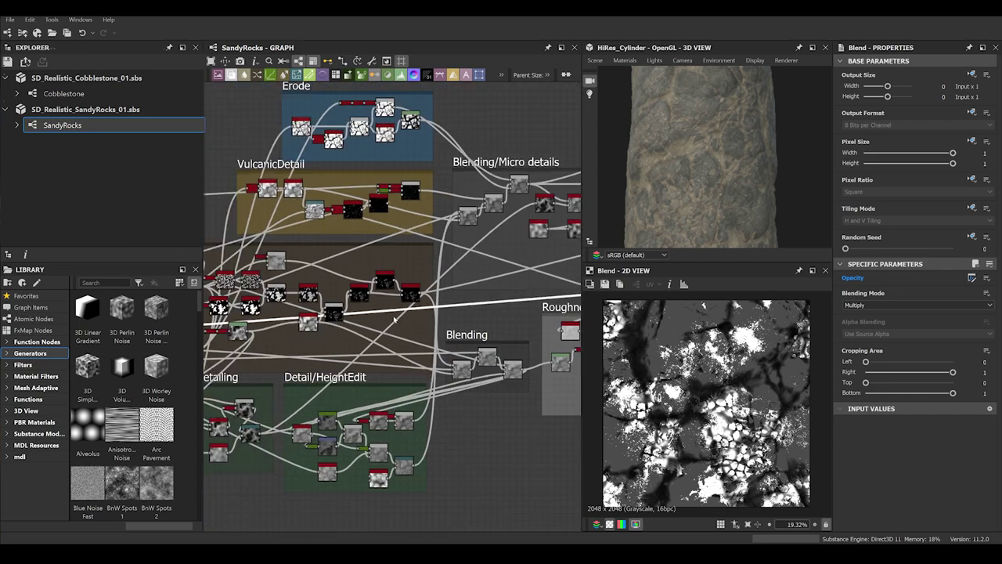
middle_drag(486, 282, 72, 258)
scroll(489, 243, up, 5)
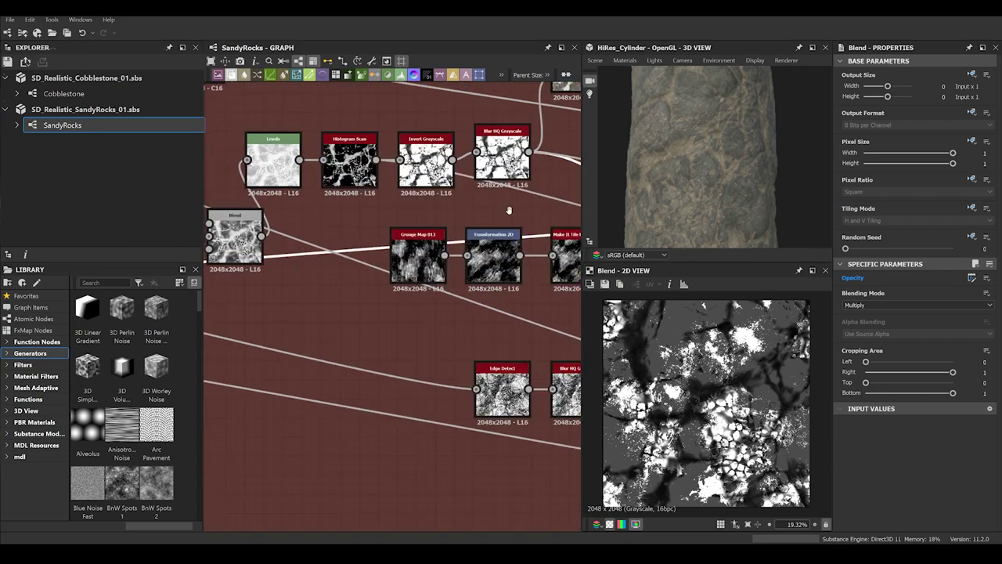
Inspect the Blur HQ Grayscale mask in the Coloring frame and preview the color Blend that uses it as opacity
middle_drag(406, 254, 632, 326)
scroll(422, 258, up, 4)
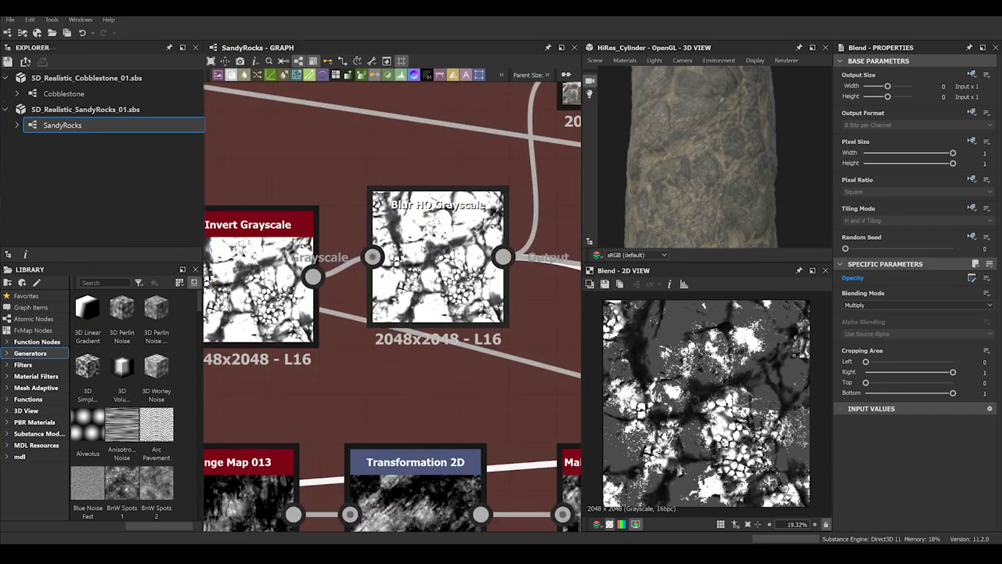
scroll(465, 295, down, 4)
middle_drag(501, 216, 411, 247)
double_click(460, 213)
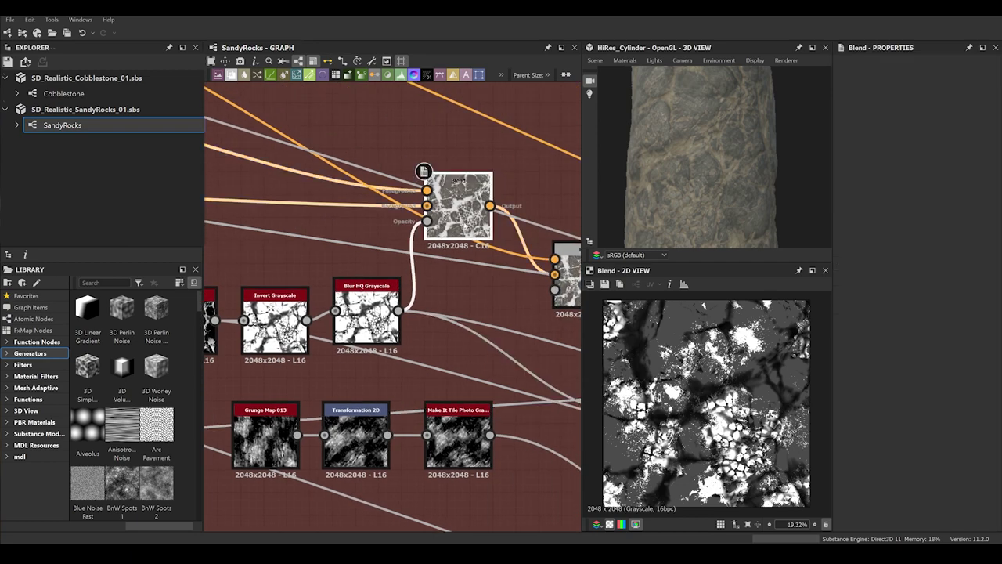